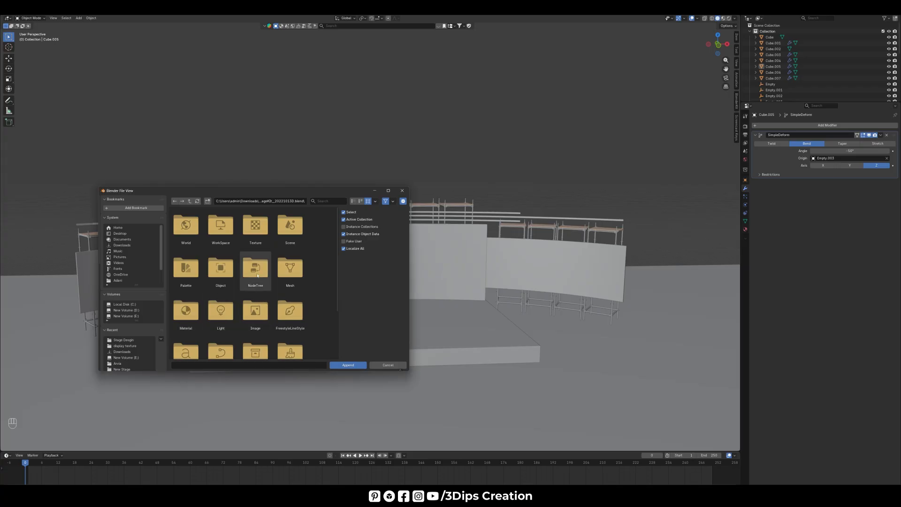
Append all items from the opened .blend file's Object category into the stage scene.
click(222, 269)
click(190, 239)
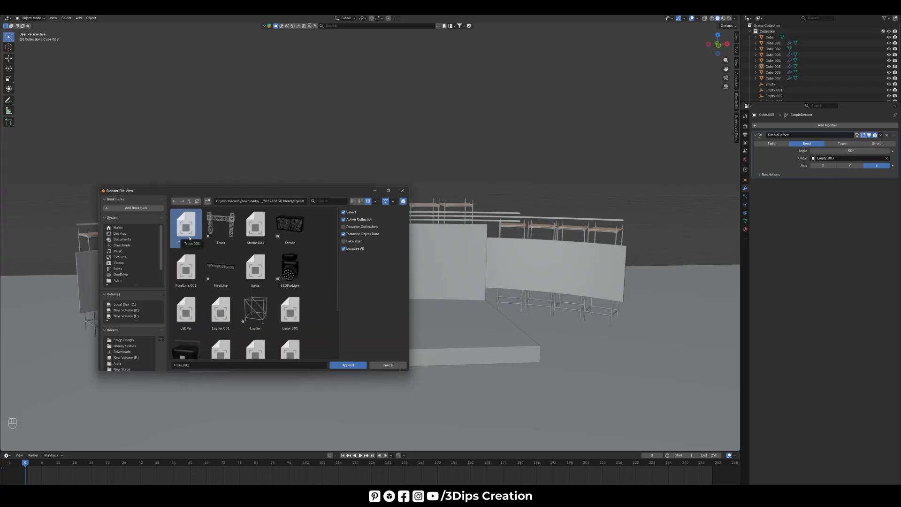
scroll(311, 305, down, 3)
key(a)
scroll(314, 336, up, 1)
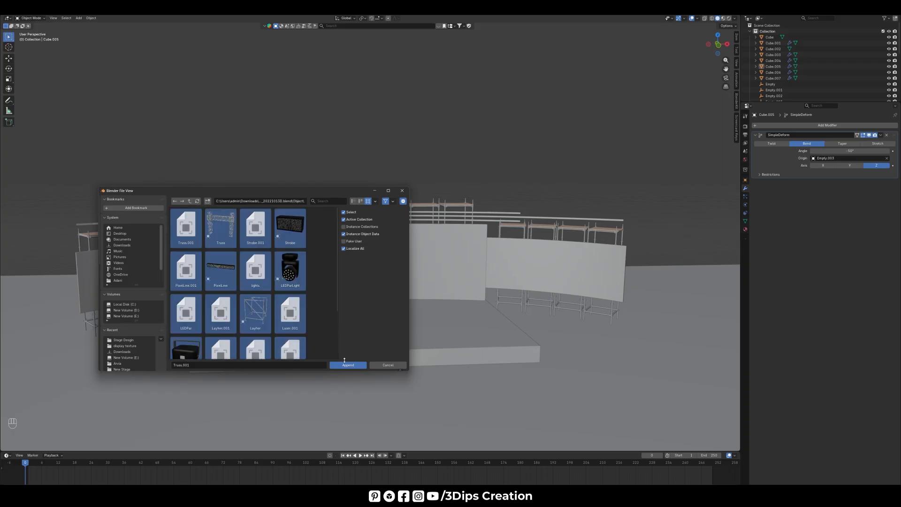
scroll(324, 341, down, 1)
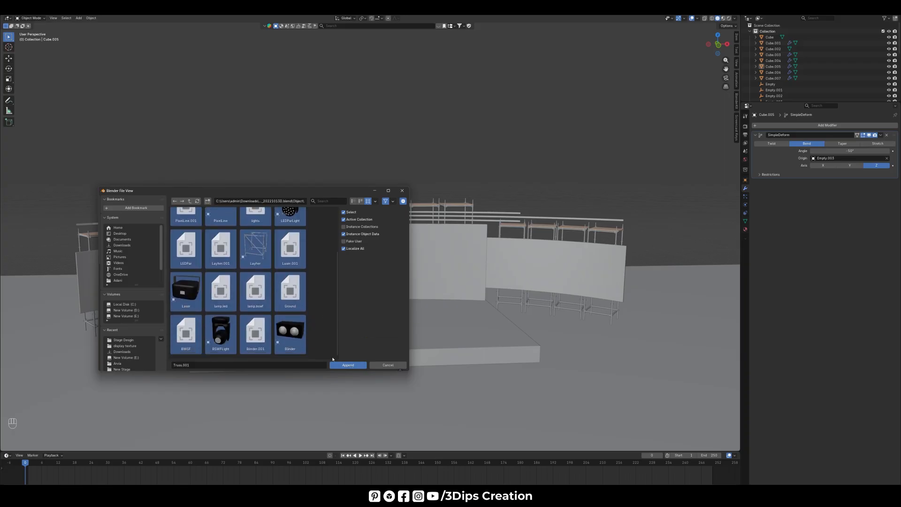
click(351, 363)
Move the appended objects along the X axis, far away from the stage and ground plane.
scroll(278, 278, down, 10)
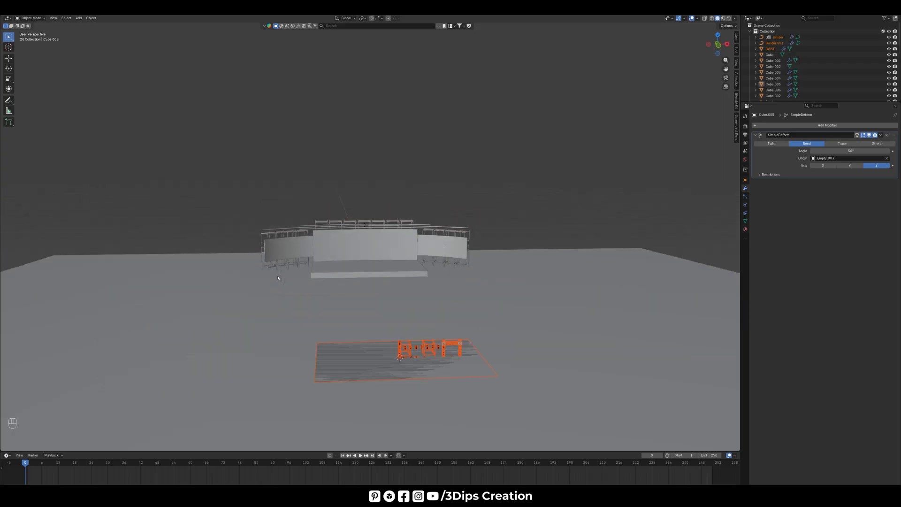
key(g)
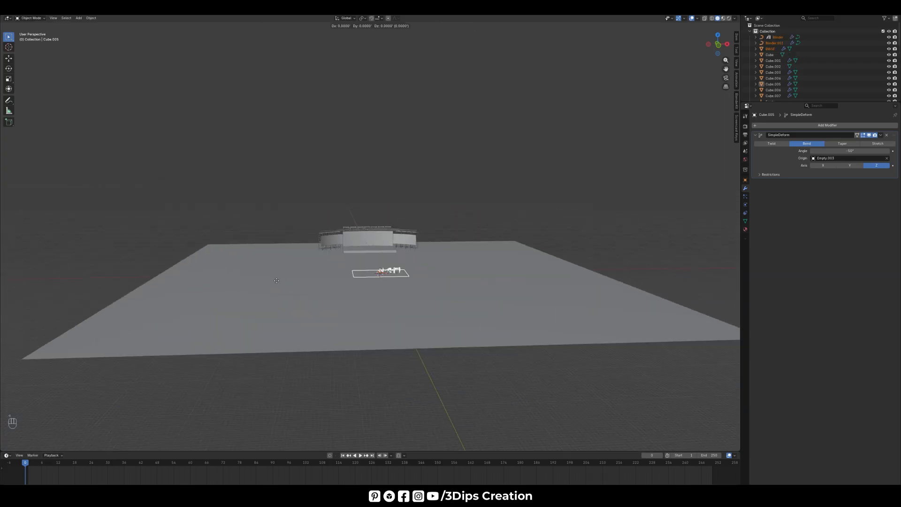
key(x)
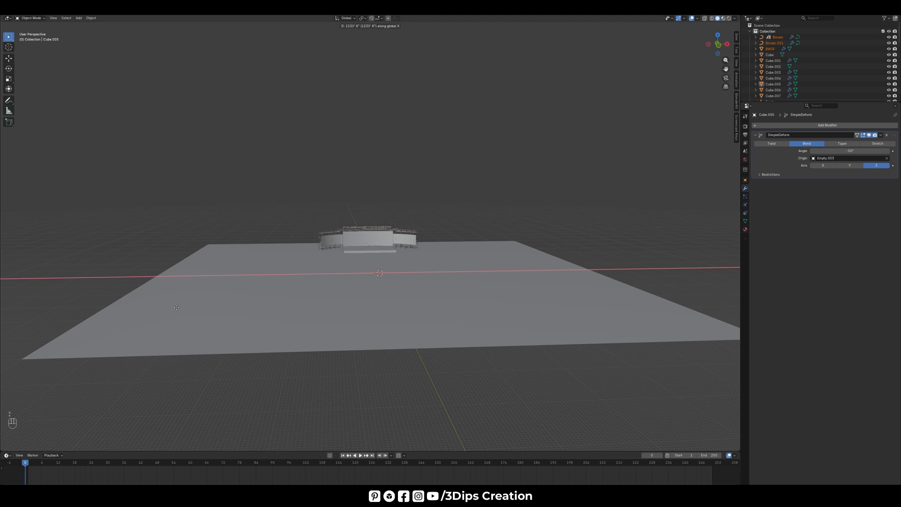
click(347, 287)
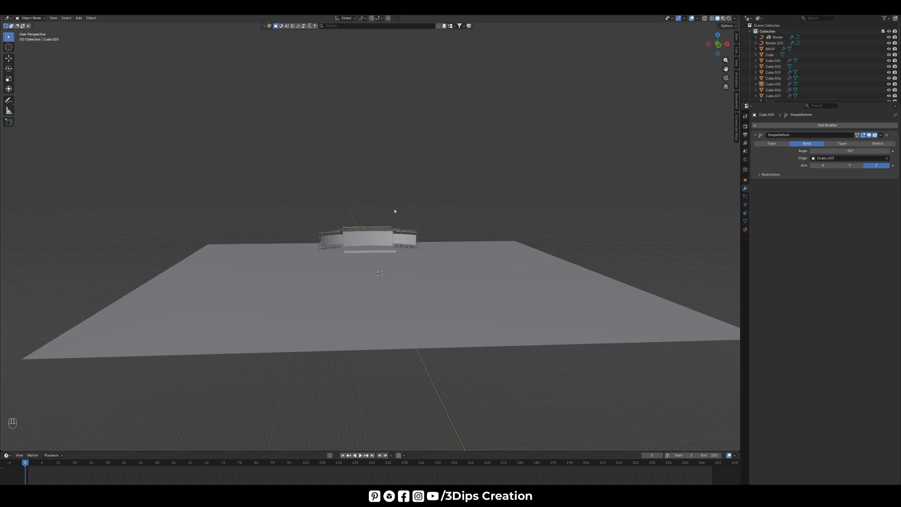
Add a Bézier curve at the world origin and scale it up uniformly to a visible size beside the stage.
scroll(356, 287, up, 10)
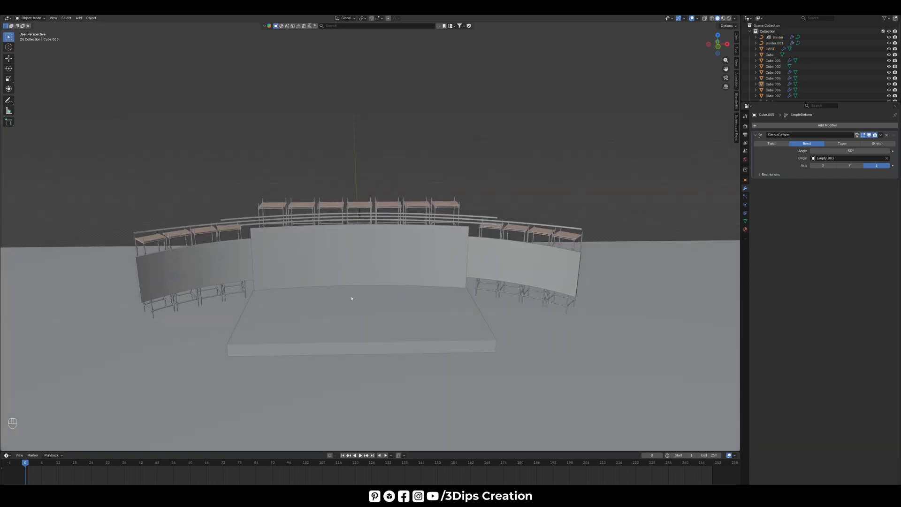
scroll(352, 297, up, 2)
key(shift+a)
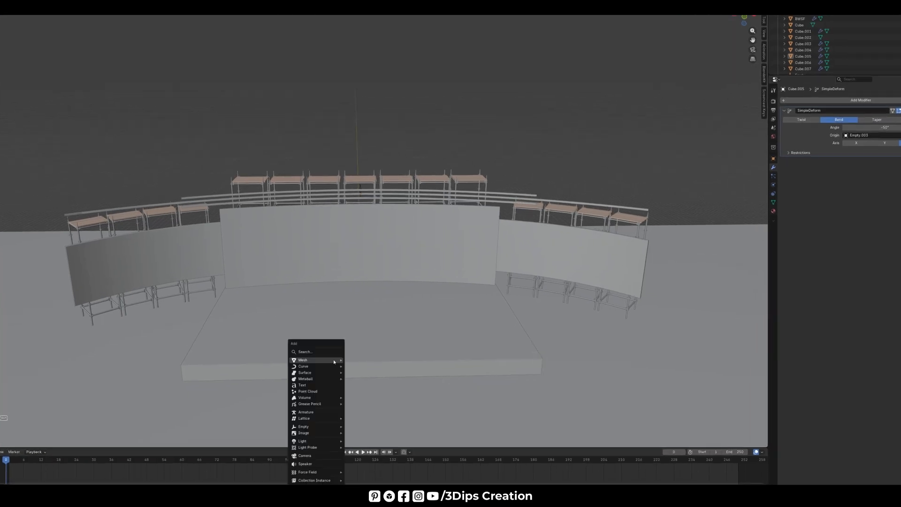
mouse_move(325, 374)
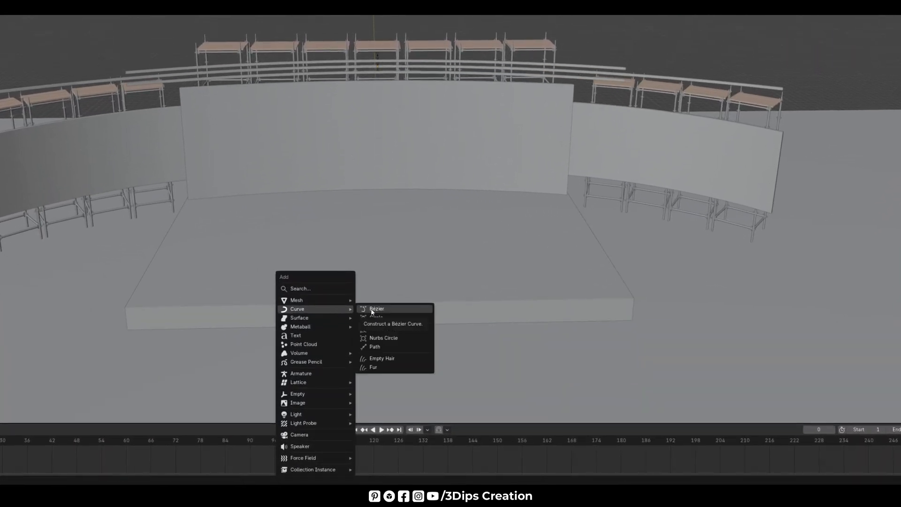
click(372, 310)
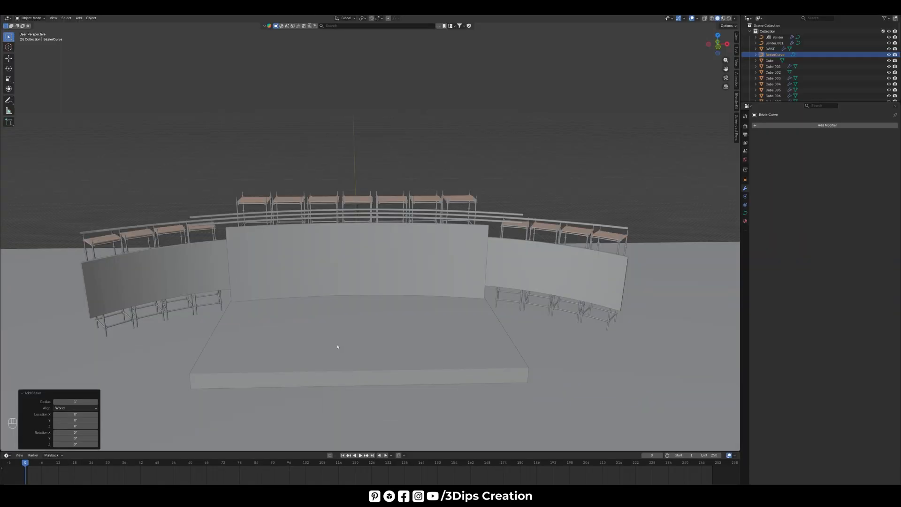
scroll(337, 340, down, 5)
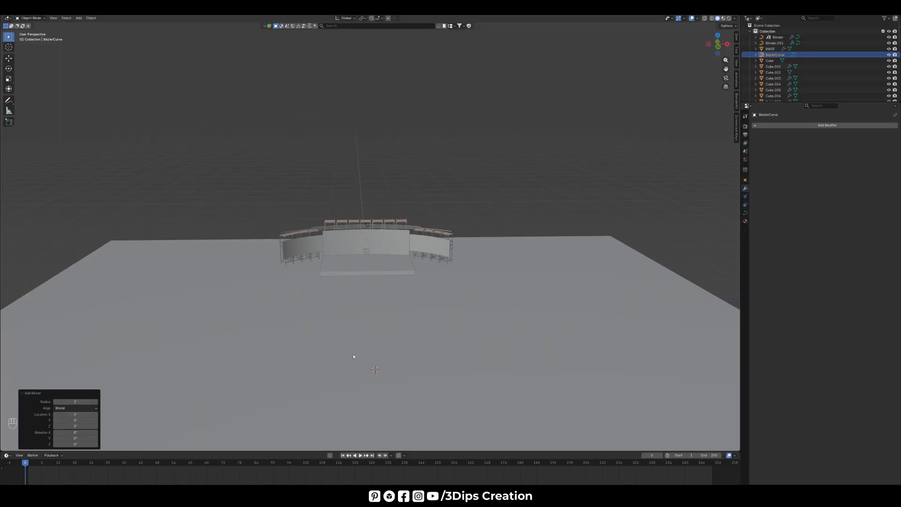
key(s)
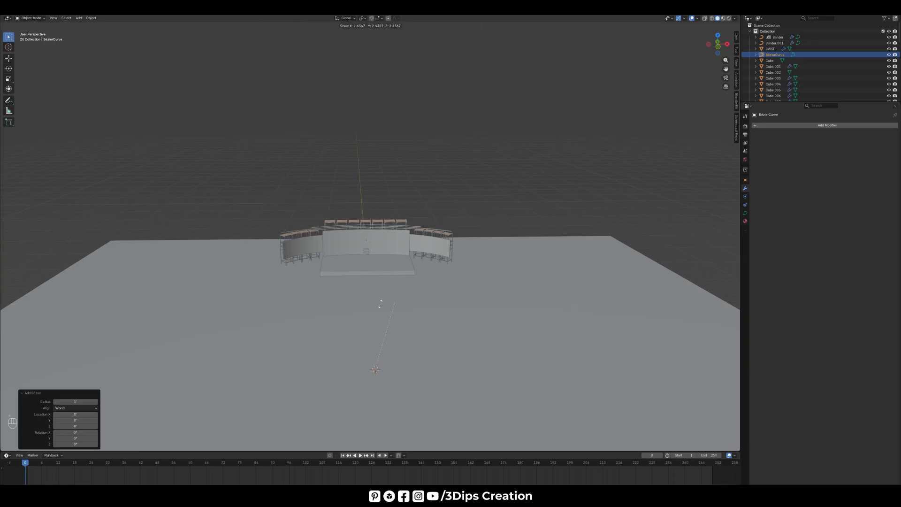
click(429, 272)
Move the Bézier curve about 254 ft along Y to the stage and raise it along Z in front of the centre screen.
key(g)
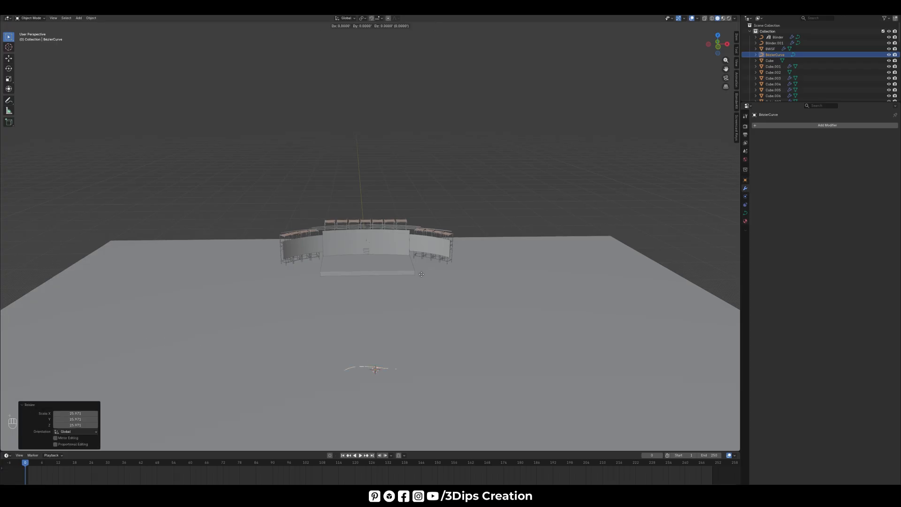
key(y)
click(433, 173)
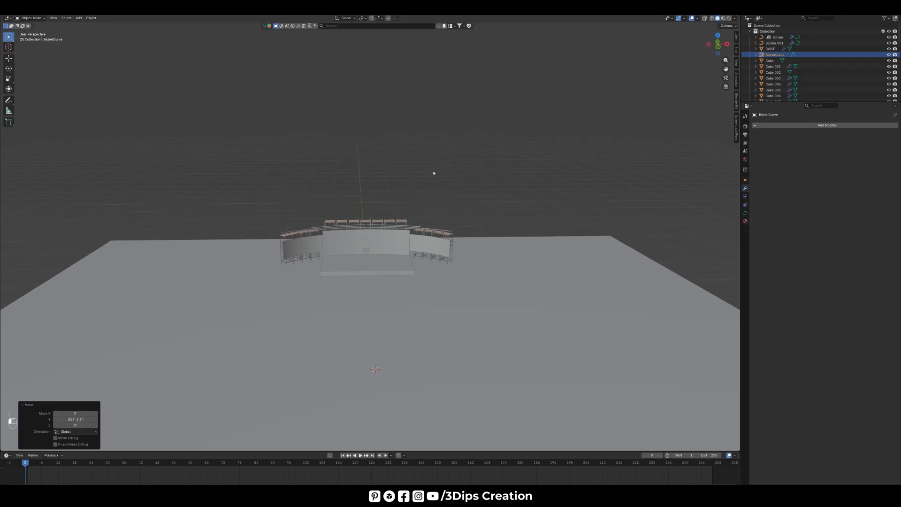
key(g)
key(z)
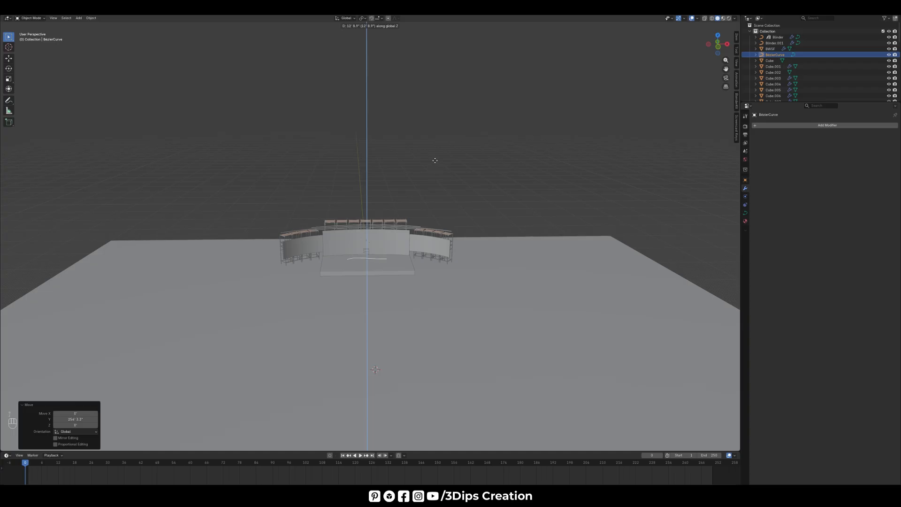
click(449, 133)
Straighten the Bézier curve in Edit Mode by setting the handle type of its points to Vector.
scroll(414, 167, up, 8)
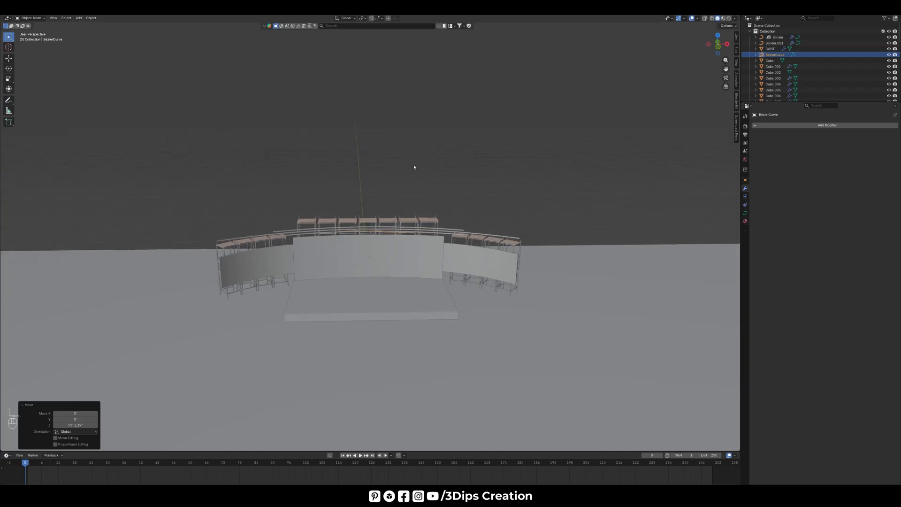
scroll(376, 240, up, 4)
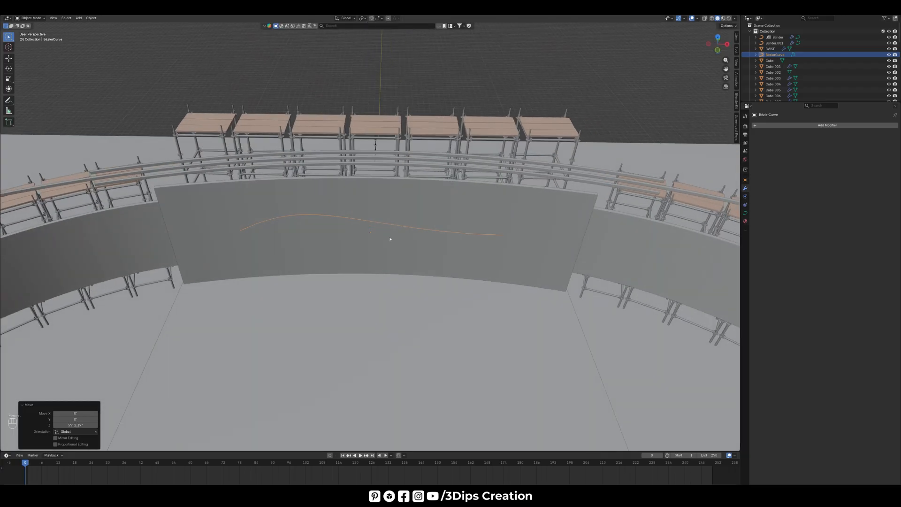
click(31, 17)
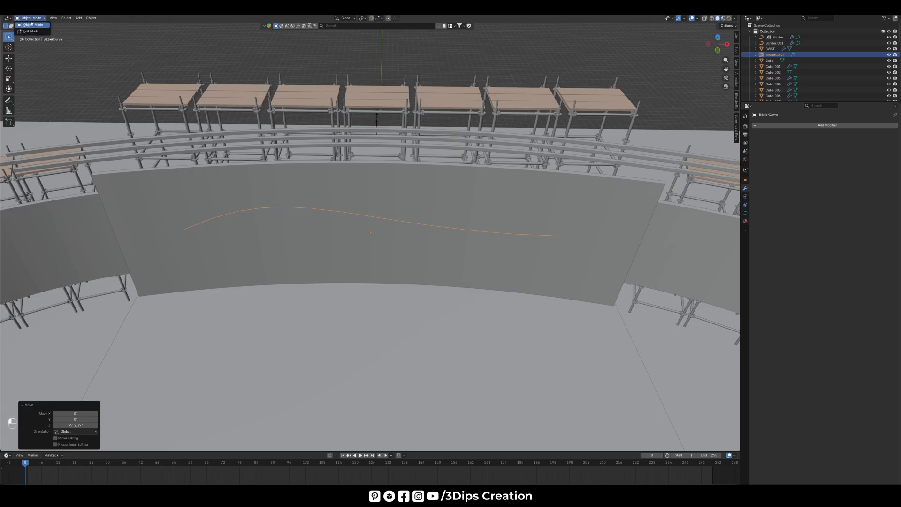
click(31, 31)
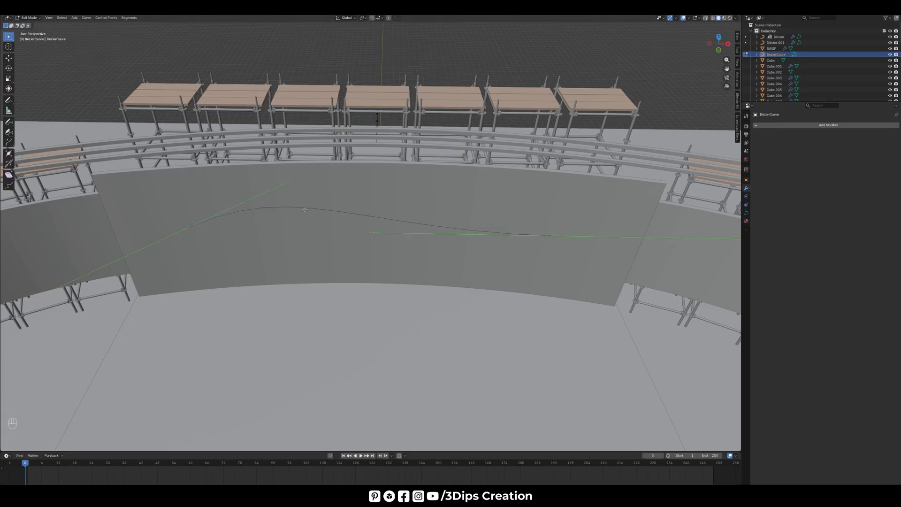
right_click(304, 210)
mouse_move(305, 293)
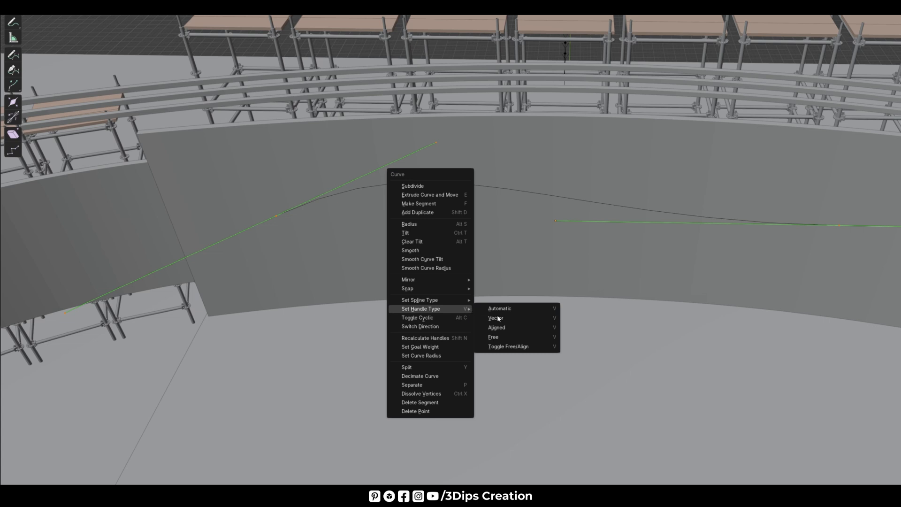
click(497, 318)
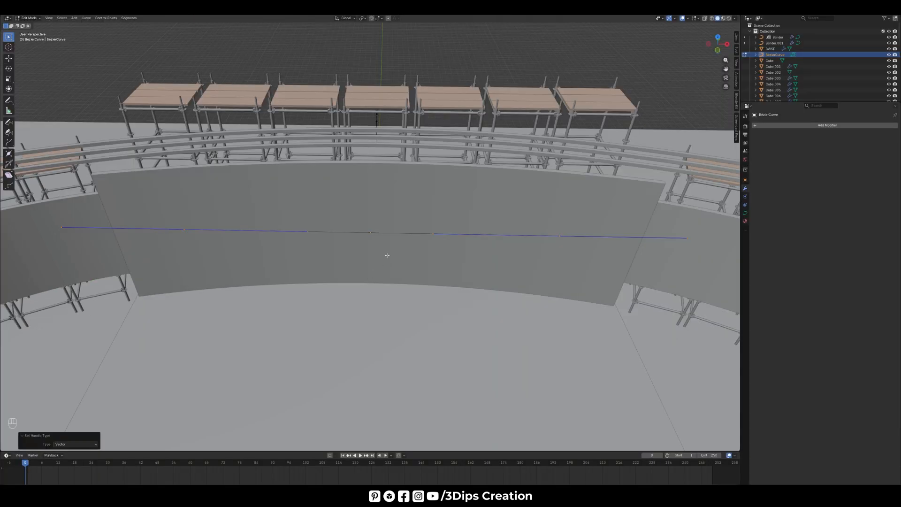
Subdivide the straightened curve with the number of cuts set to 5.
scroll(396, 241, down, 2)
right_click(377, 191)
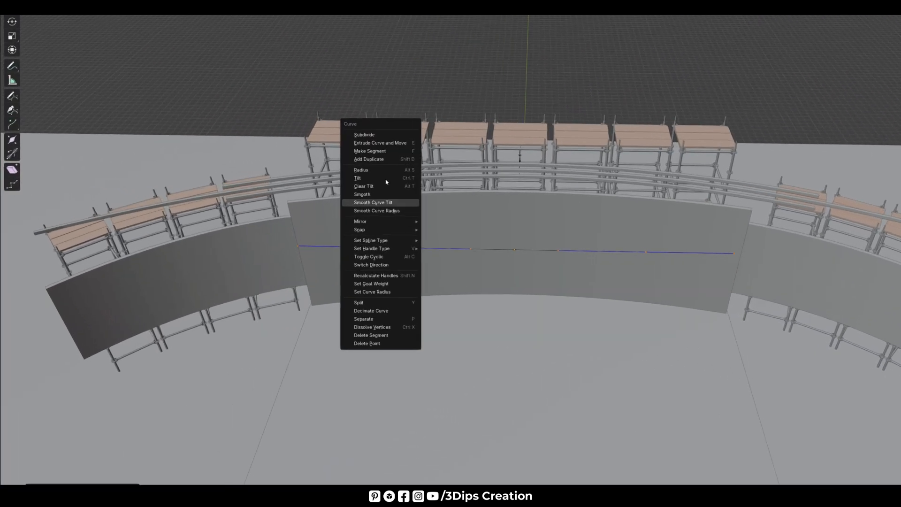
click(368, 136)
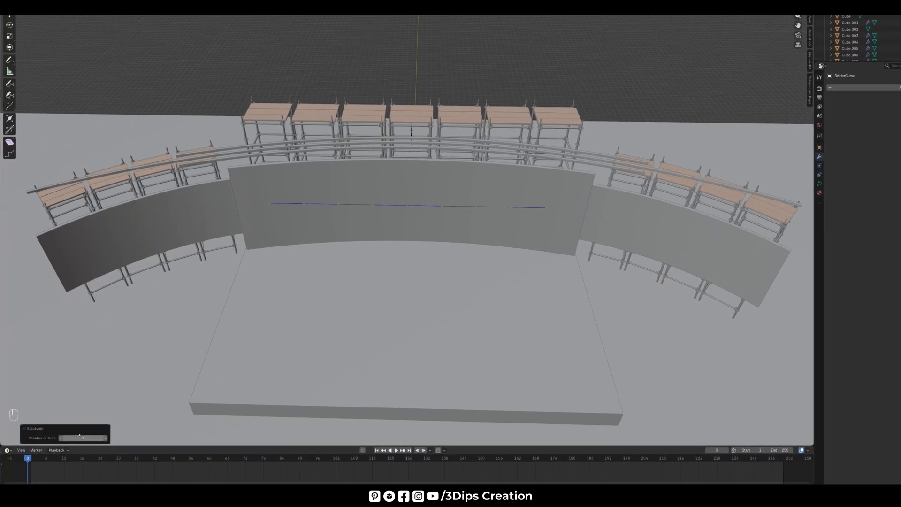
click(75, 444)
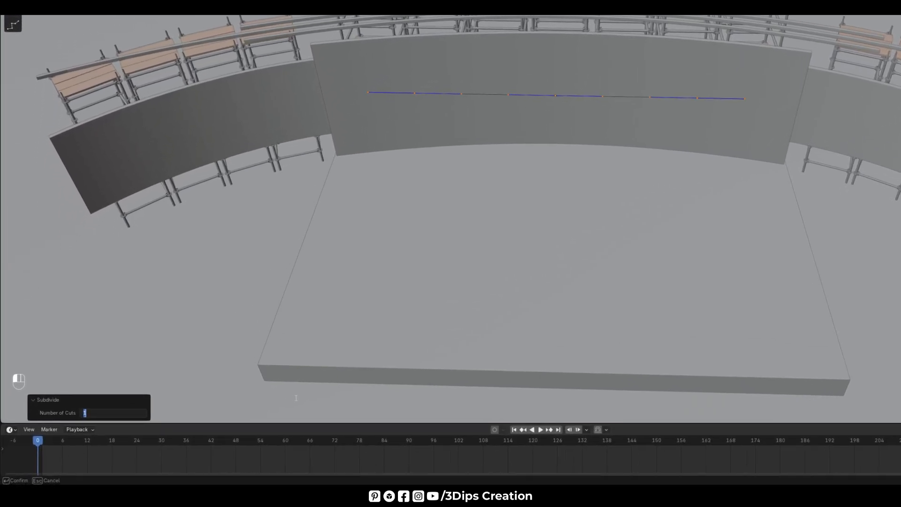
text(5)
key(Return)
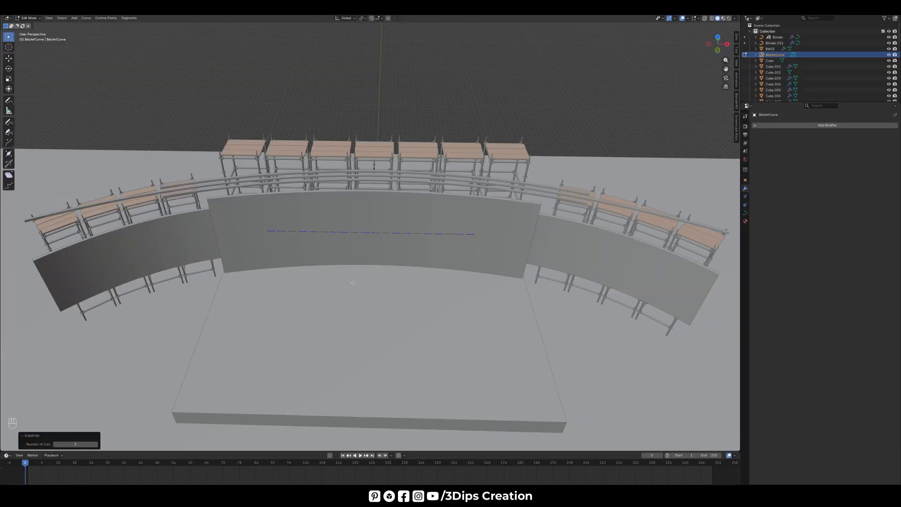
Scale up the curve points so the line spans most of the centre screen's width, and return to Object Mode.
scroll(422, 232, up, 1)
key(s)
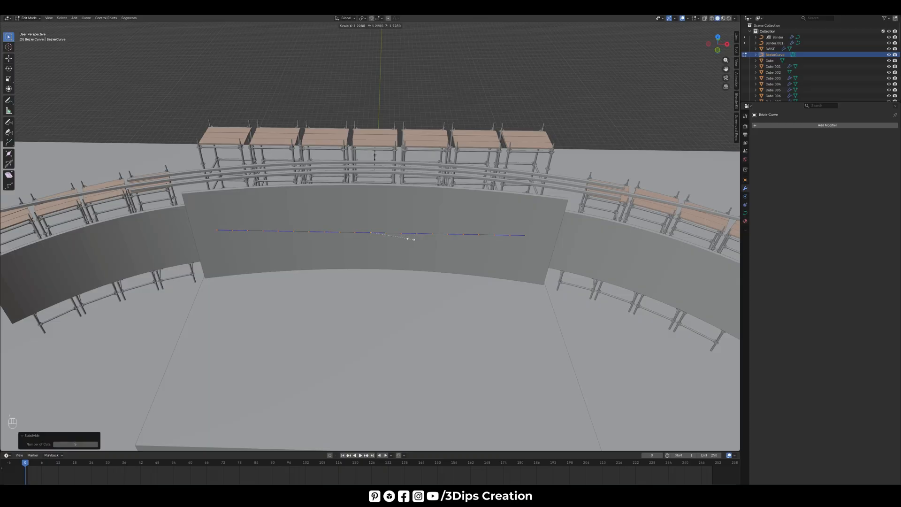
click(410, 239)
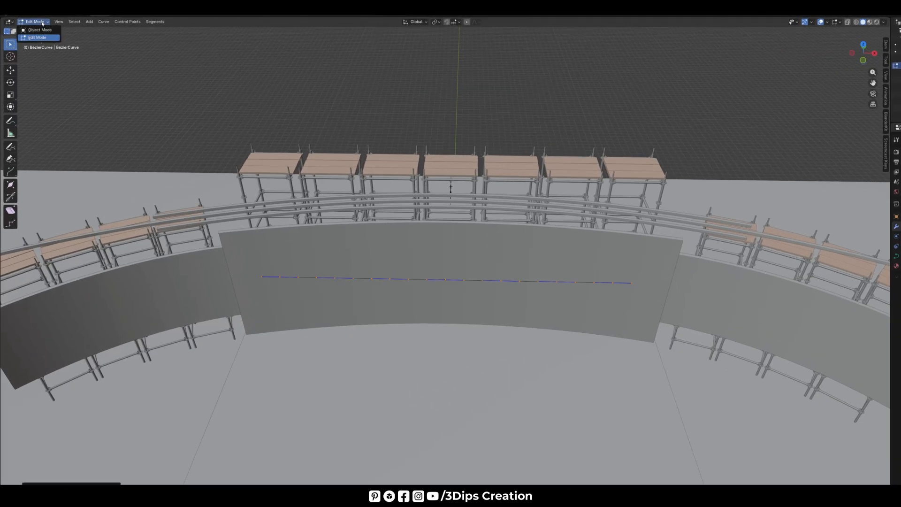
click(29, 18)
click(33, 28)
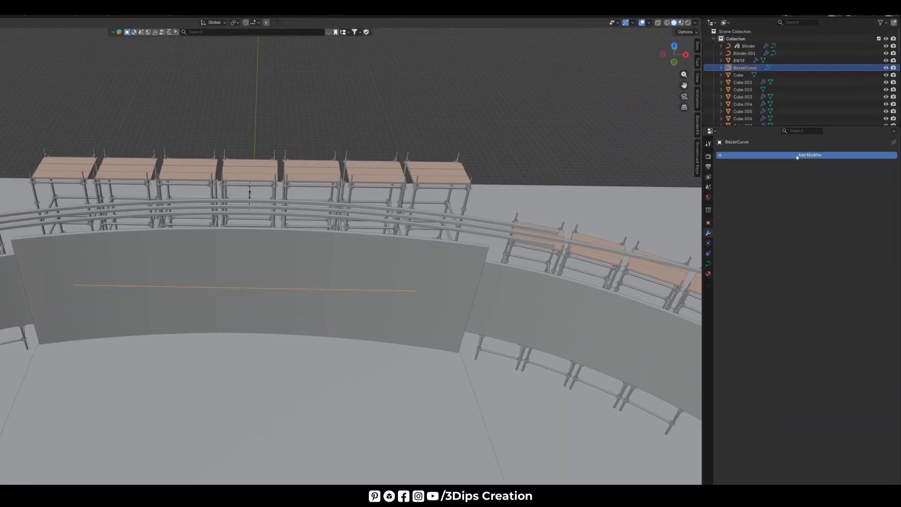
Add a Geometry Nodes modifier to the Bézier curve and assign the BSWFConsole node group.
click(819, 125)
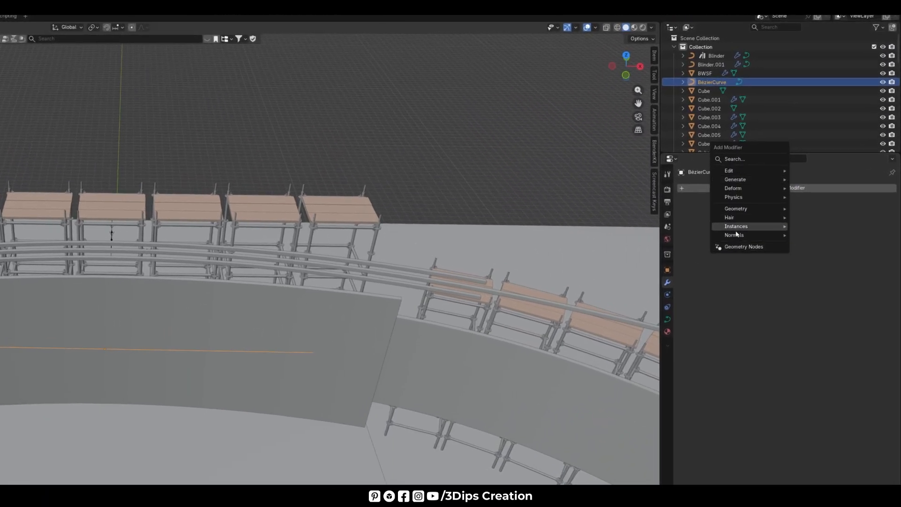
click(739, 248)
click(687, 216)
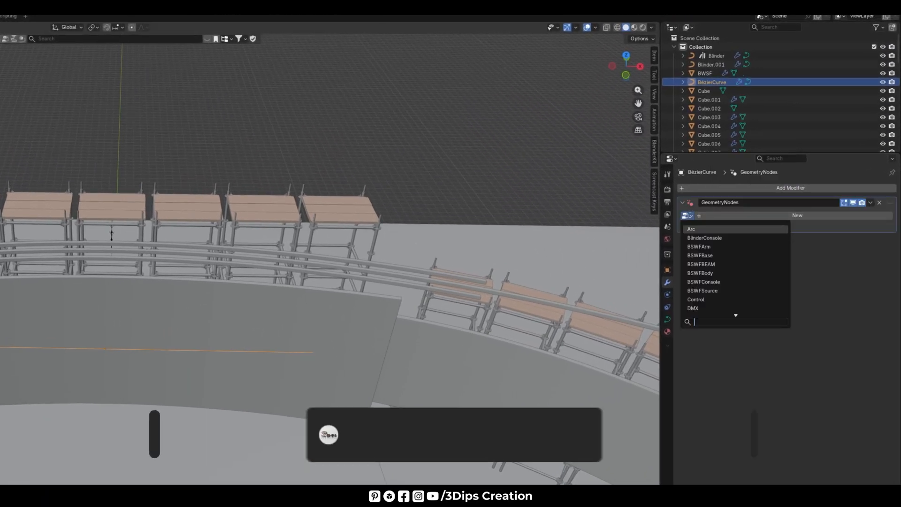
click(703, 282)
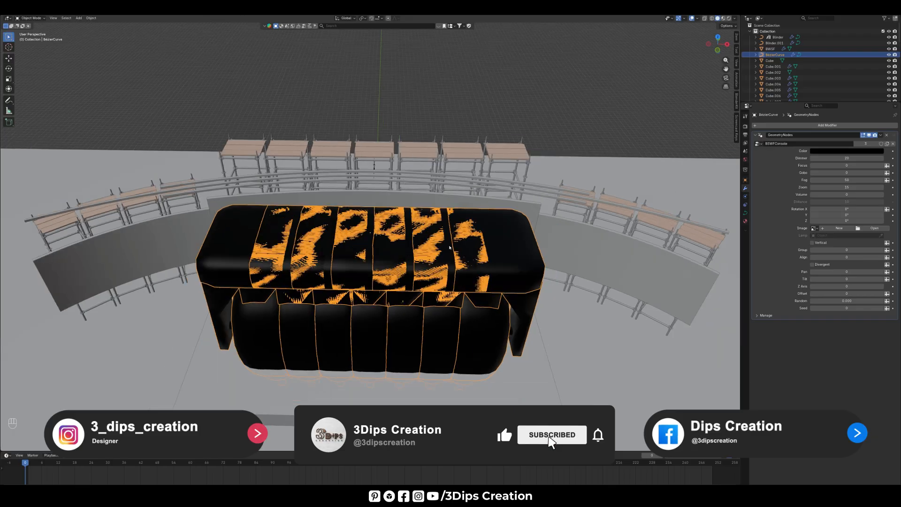
Scale up the curve points in Edit Mode until the seven overlapping moving-head lights are spaced apart.
middle_drag(438, 303, 422, 287)
scroll(413, 291, down, 2)
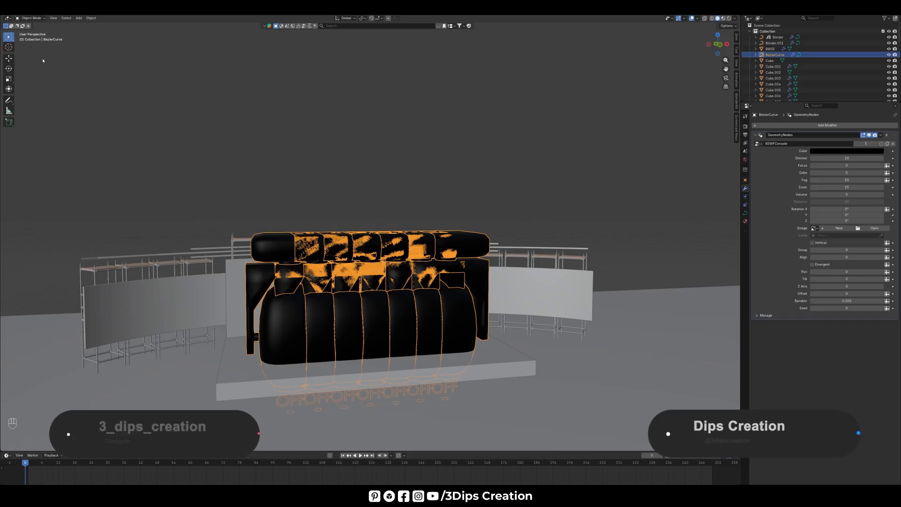
click(30, 17)
click(29, 31)
key(s)
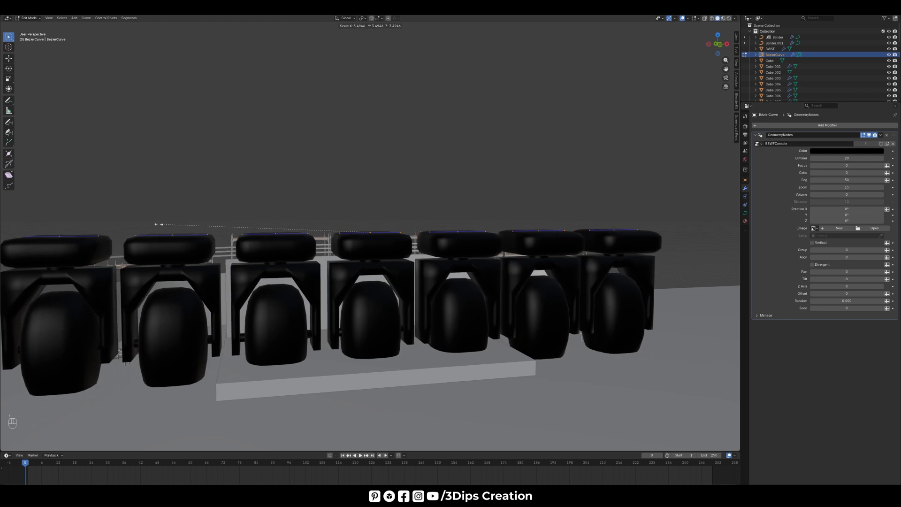
click(86, 221)
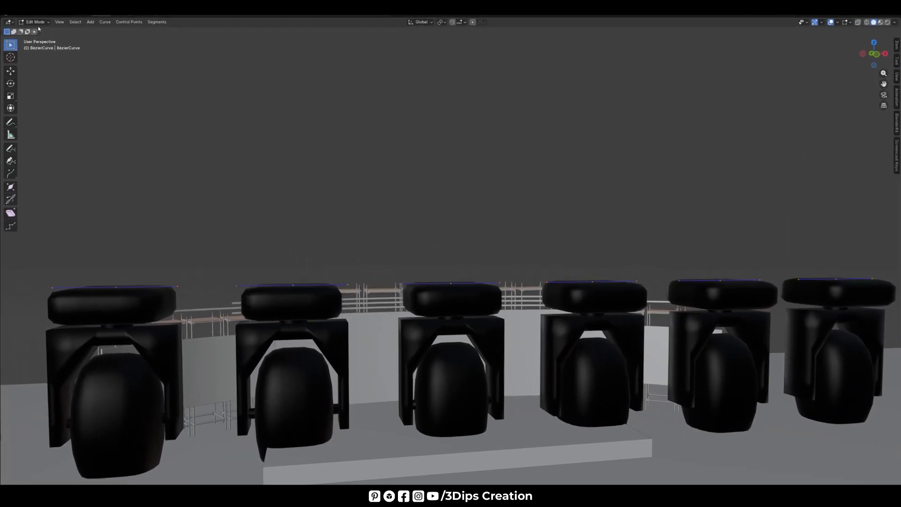
Return to Object Mode and scale the row of moving-head lights down to about 0.082 of its size.
click(30, 18)
click(29, 25)
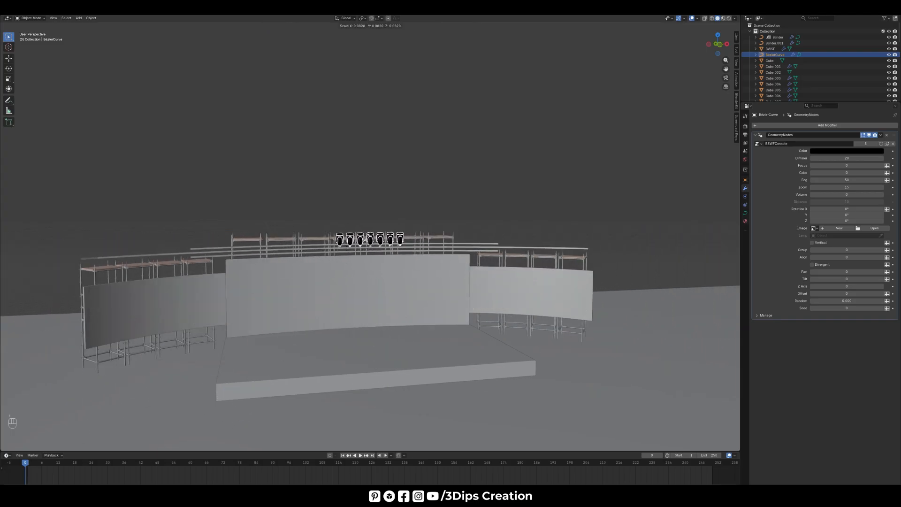
click(334, 264)
scroll(334, 264, up, 3)
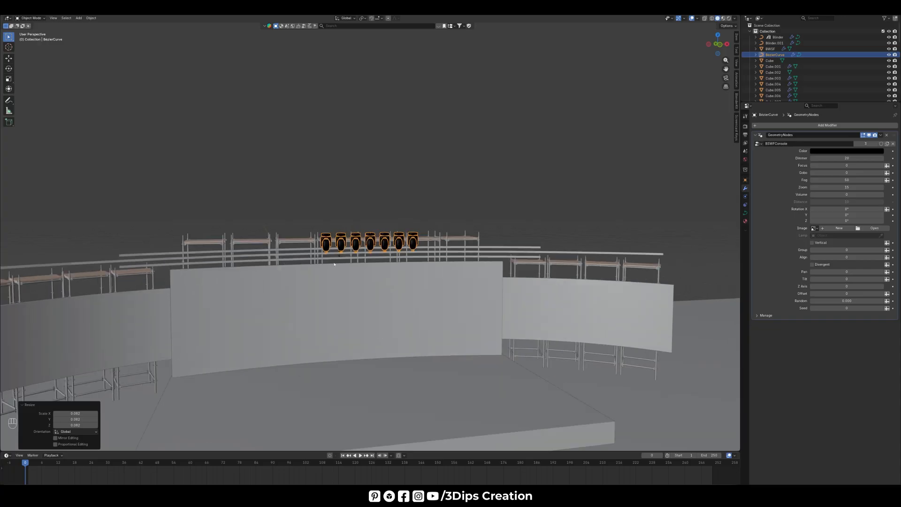
Rotate the light row 90° in the side view so the heads face forward, away from the tall scaffold.
key(KP_4)
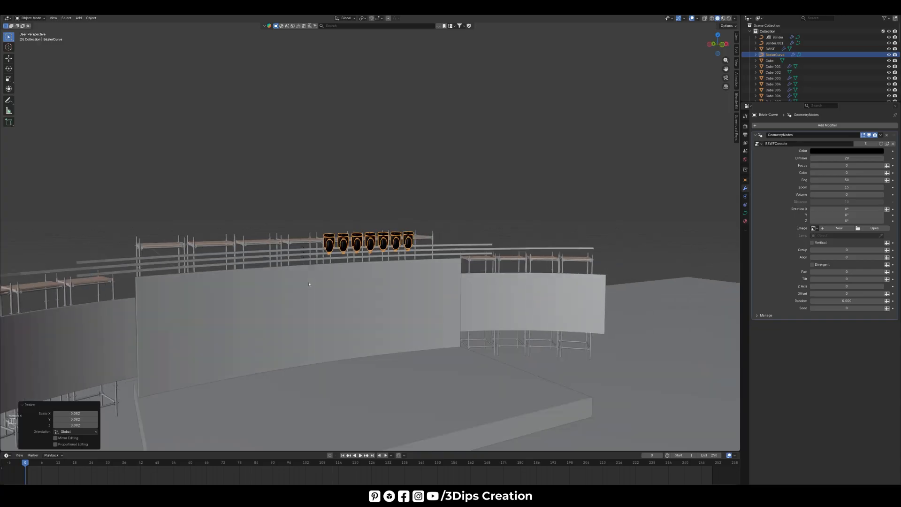
key(KP_5)
key(KP_6)
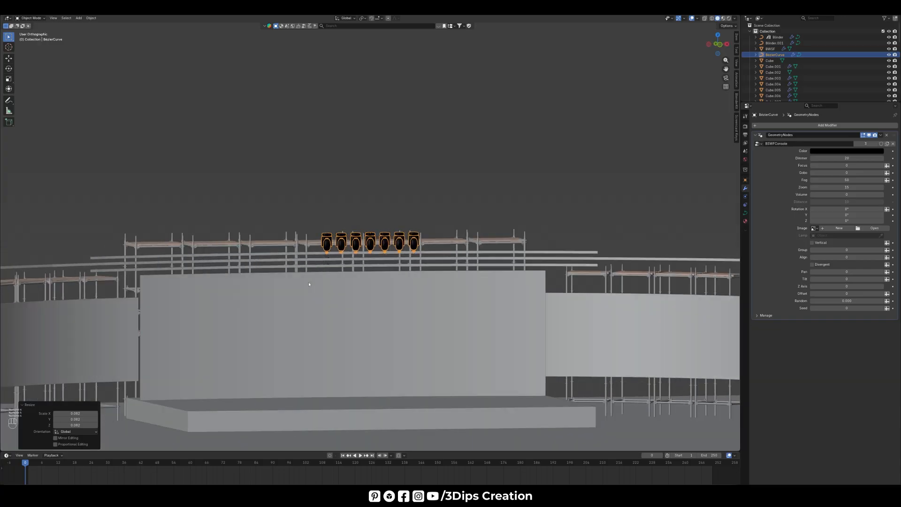
key(KP_5)
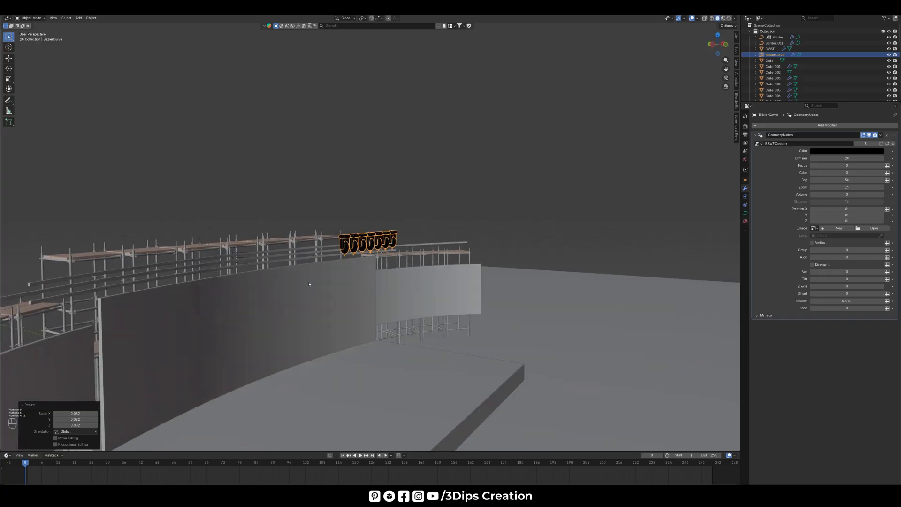
key(KP_1)
key(KP_3)
shift+middle_drag(521, 256, 366, 227)
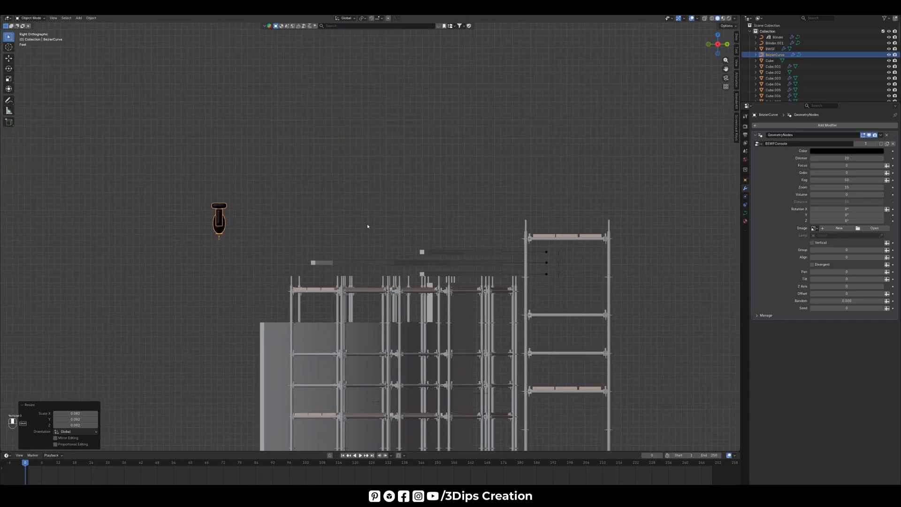
key(r)
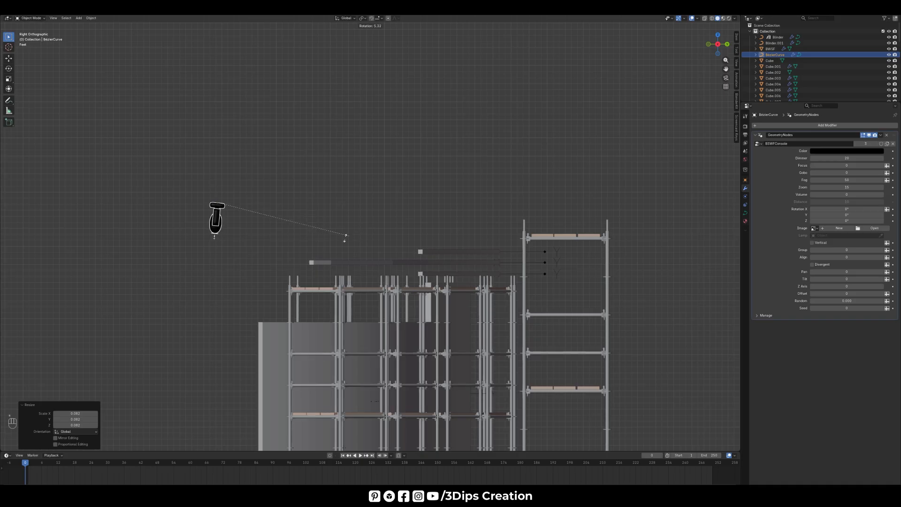
click(211, 247)
Move the light row about 50 ft along Y to the tall scaffold's front and about 5 ft down to its top deck.
key(g)
key(x)
key(y)
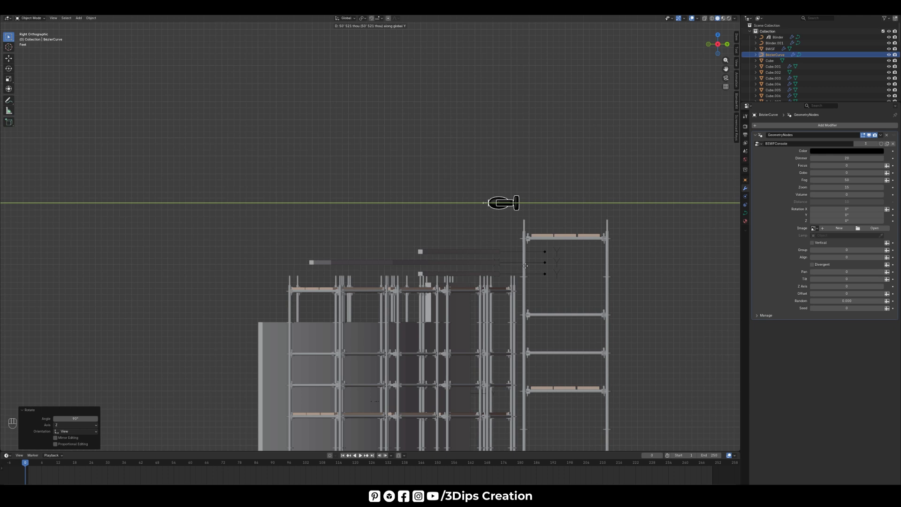
click(528, 266)
key(g)
key(z)
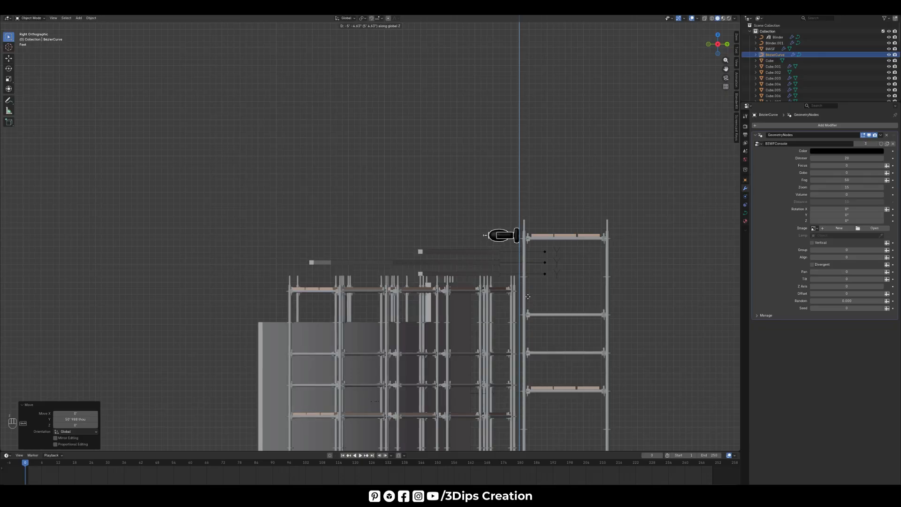
click(527, 296)
Scale the light row up by about 1.3 in the front view.
key(KP_1)
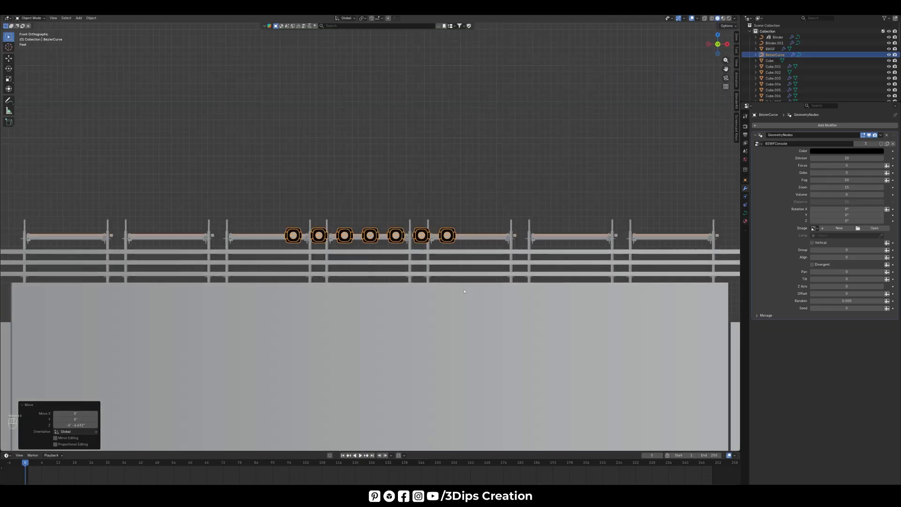
scroll(492, 226, down, 2)
key(s)
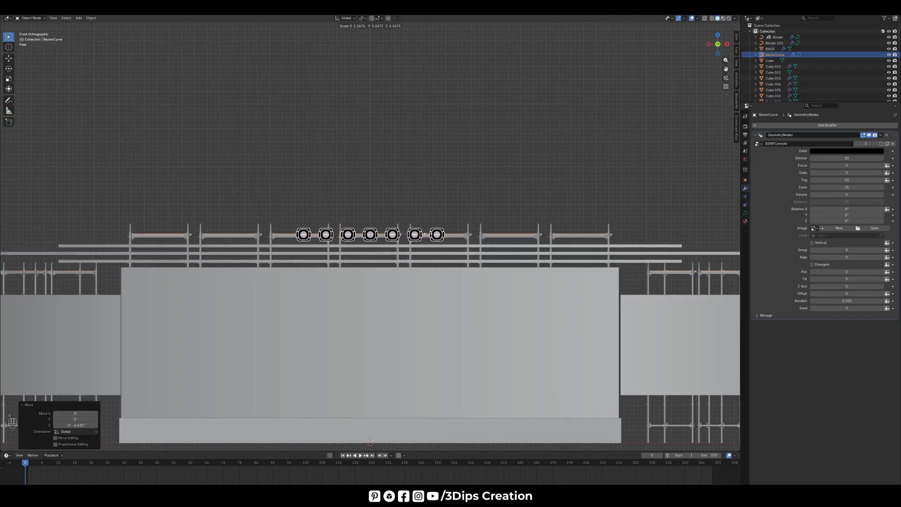
click(432, 234)
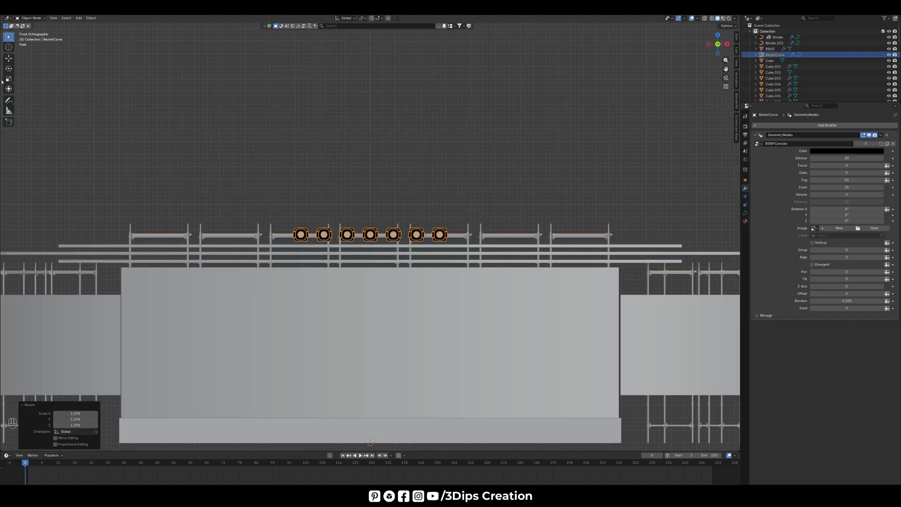
Scale the curve points up by about 3.32 in Edit Mode so the lights spread across the central scaffold.
click(30, 17)
click(29, 30)
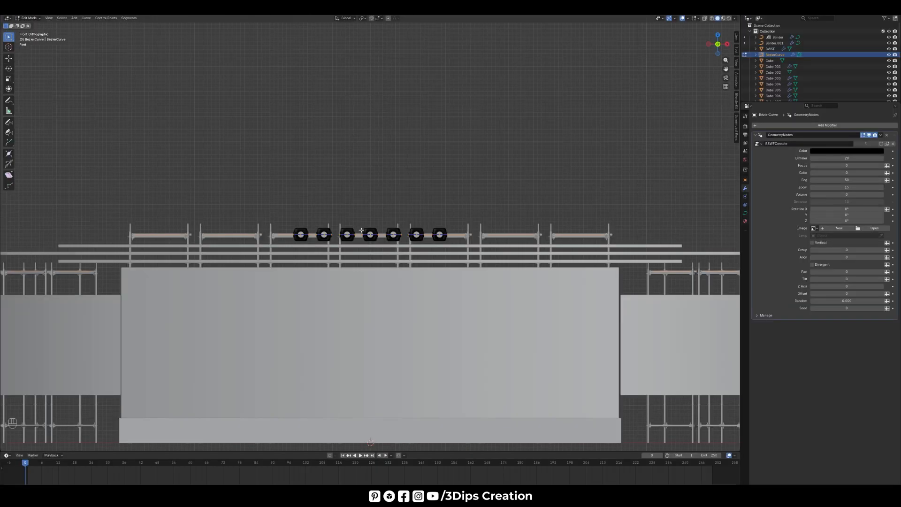
key(s)
click(366, 233)
Return to Object Mode and move the light row back along Y against the central scaffold's front rails in the top view.
middle_drag(369, 217, 440, 222)
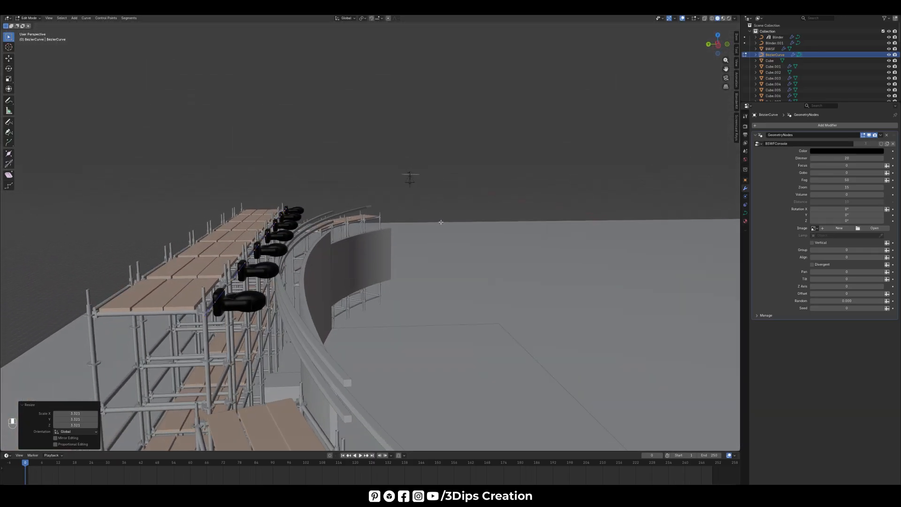
scroll(191, 312, up, 3)
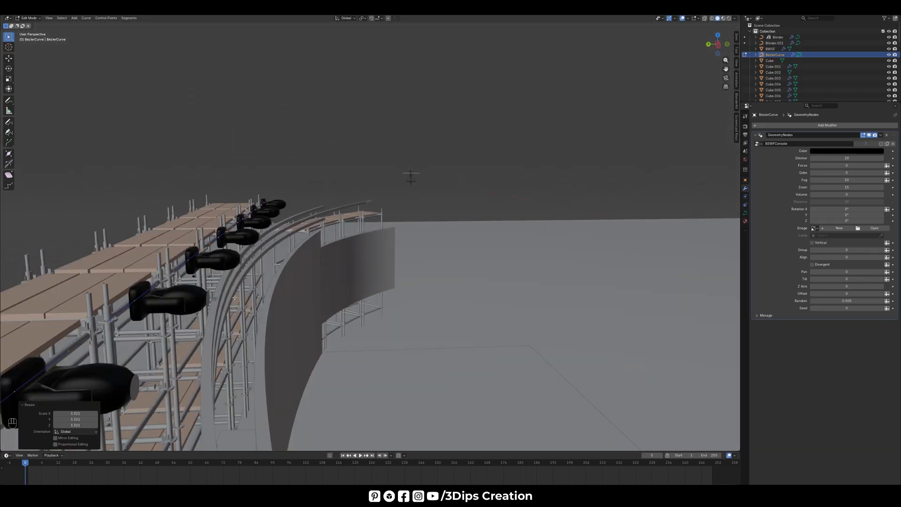
key(KP_7)
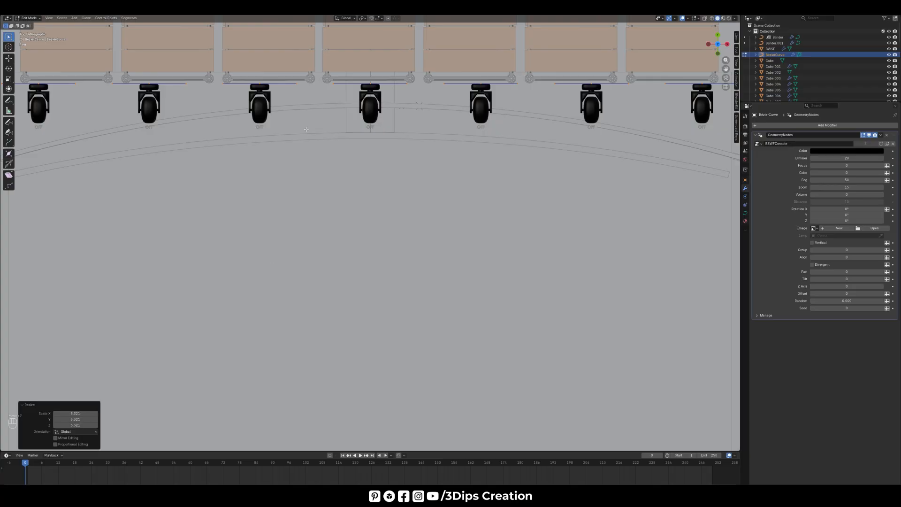
click(29, 17)
click(30, 27)
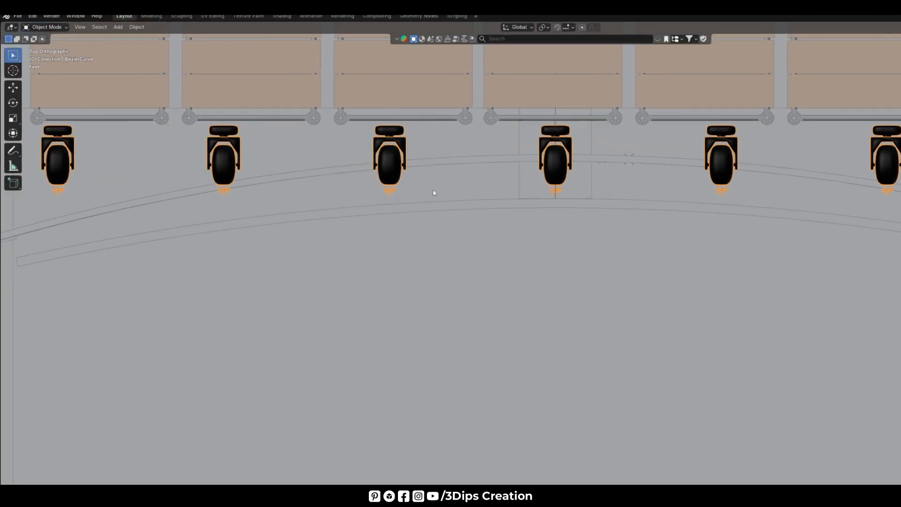
key(g)
key(y)
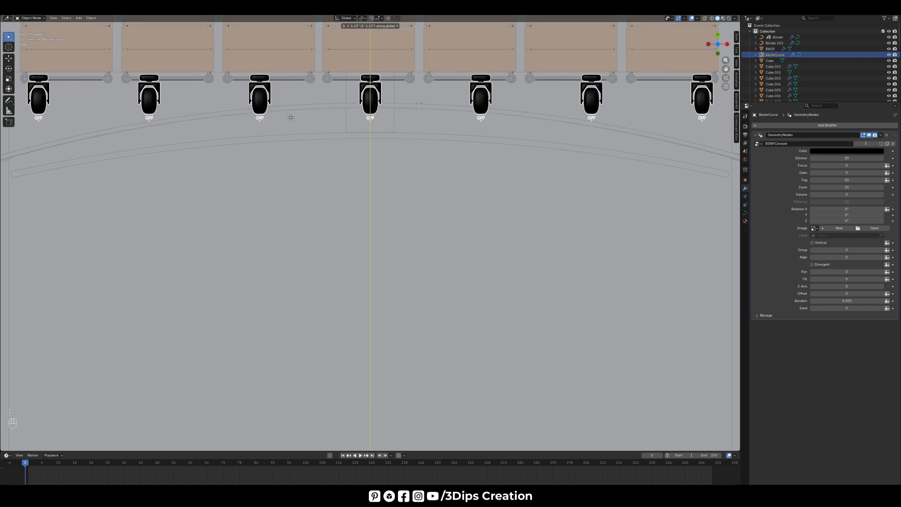
click(291, 117)
Examine the placement and size of the light row on the stage from several angles.
scroll(311, 156, down, 2)
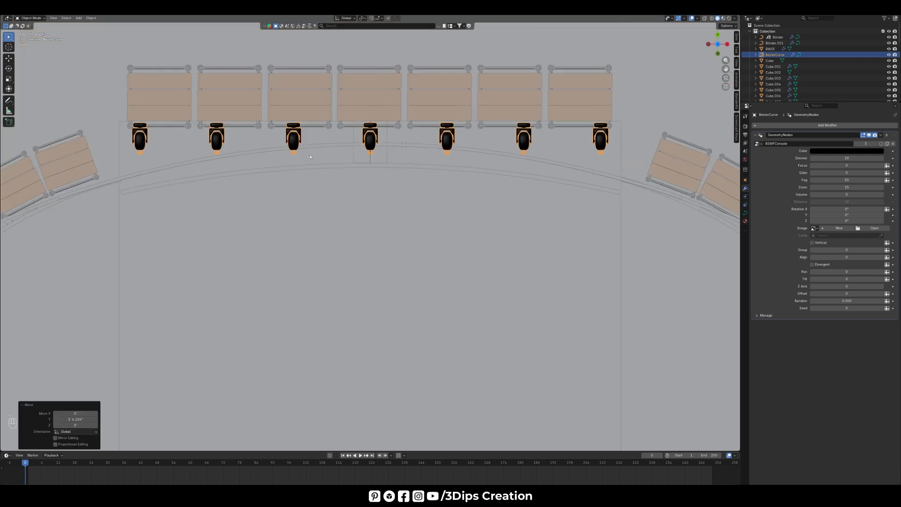
scroll(296, 202, down, 2)
middle_drag(292, 226, 296, 170)
scroll(309, 248, up, 3)
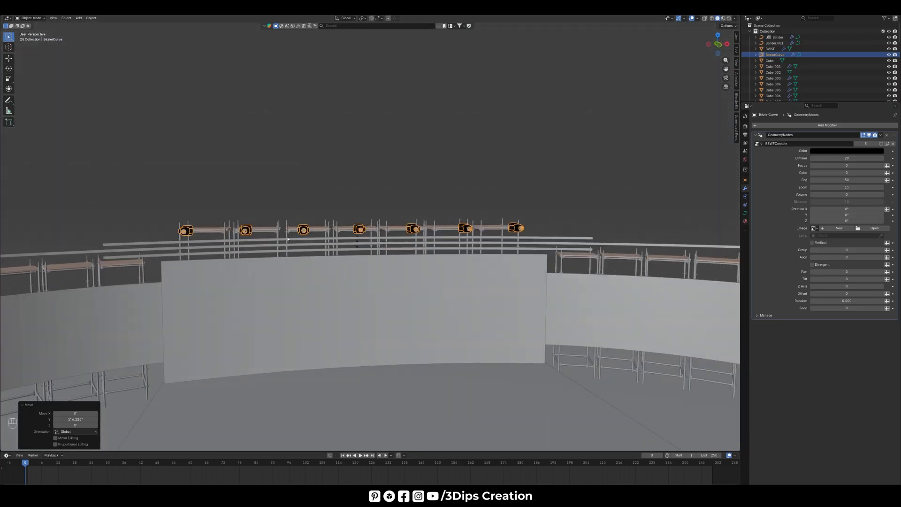
scroll(284, 225, down, 3)
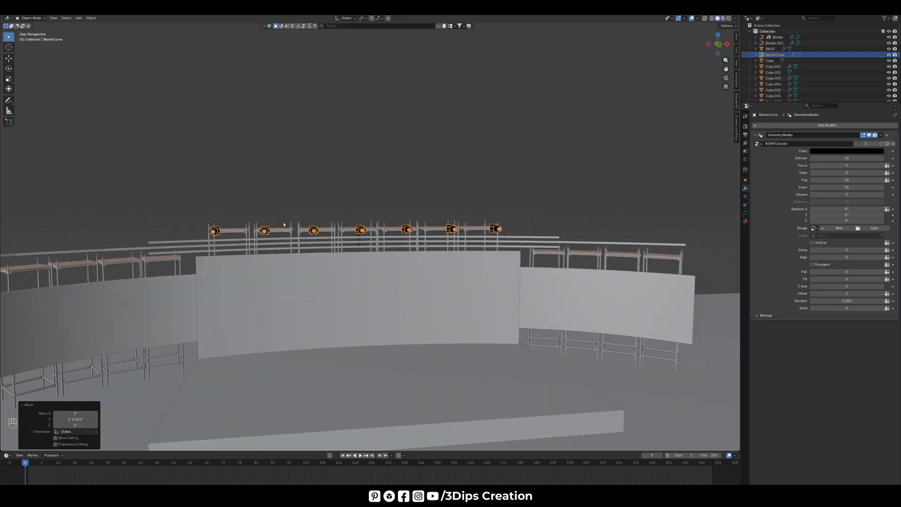
click(388, 202)
scroll(389, 253, down, 2)
middle_drag(394, 281, 353, 256)
scroll(335, 225, up, 4)
scroll(352, 257, down, 3)
middle_drag(369, 218, 372, 241)
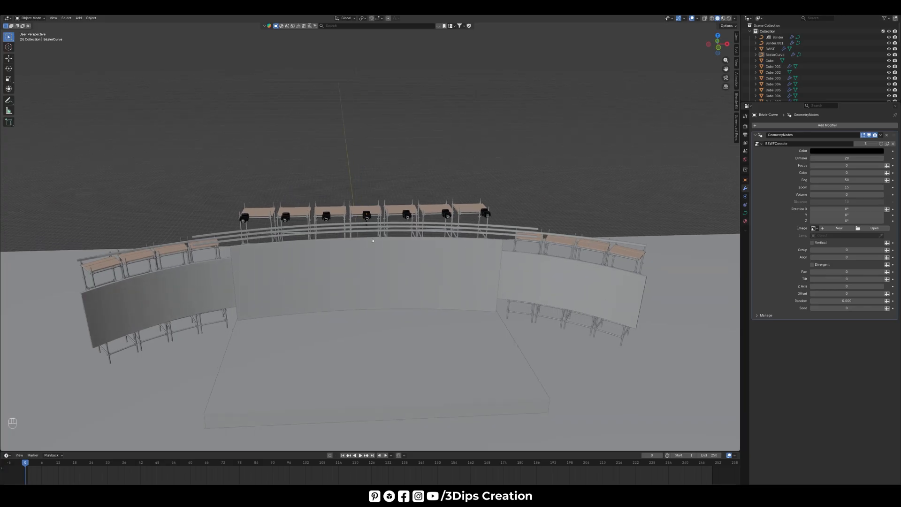
Select the light row and scale it up by about 1.25.
click(367, 217)
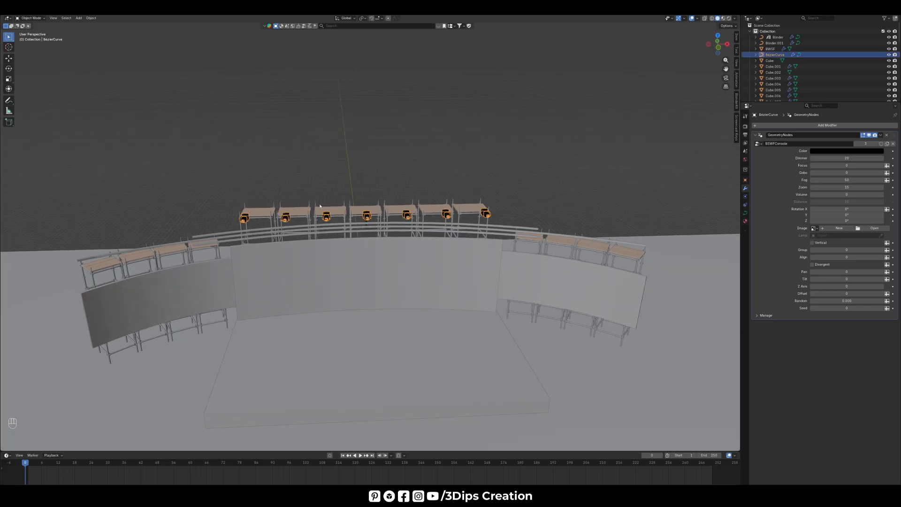
key(s)
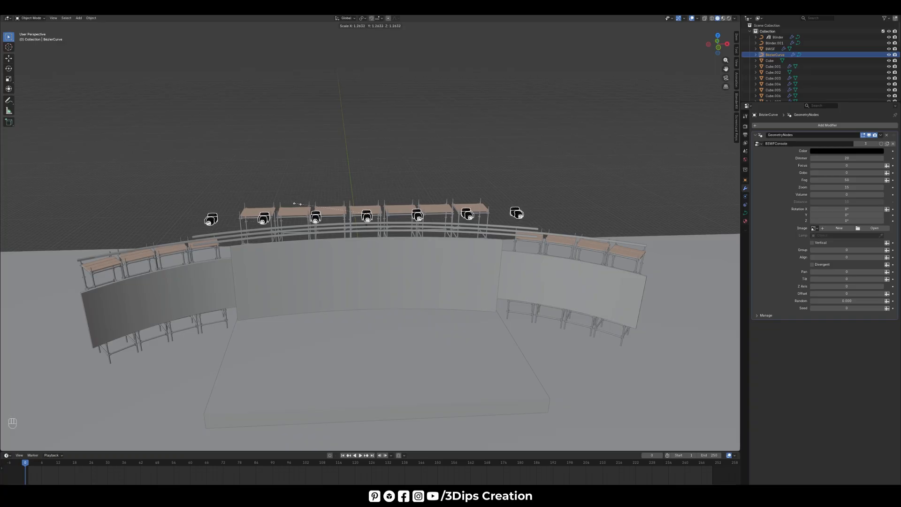
click(309, 255)
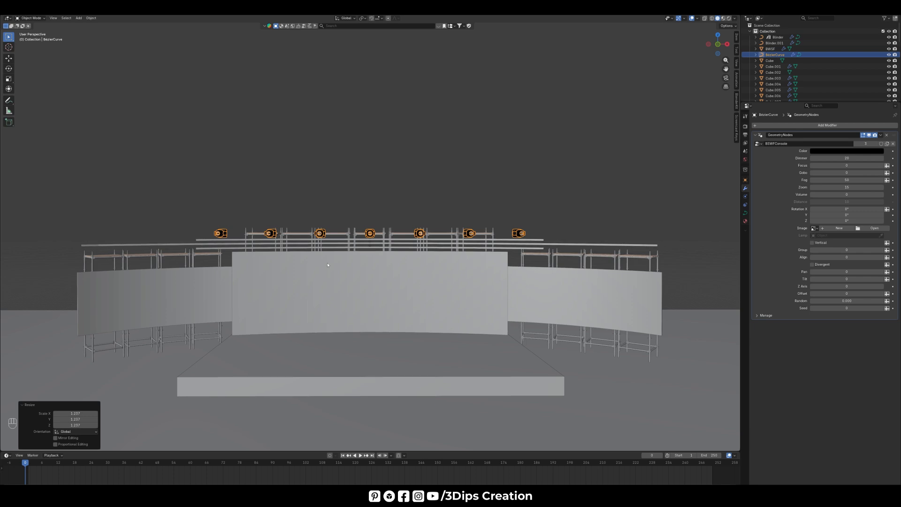
Scale the curve points down to about 0.8 in Edit Mode to fit the row within the central scaffold, and return to Object Mode.
scroll(328, 232, up, 1)
key(KP_1)
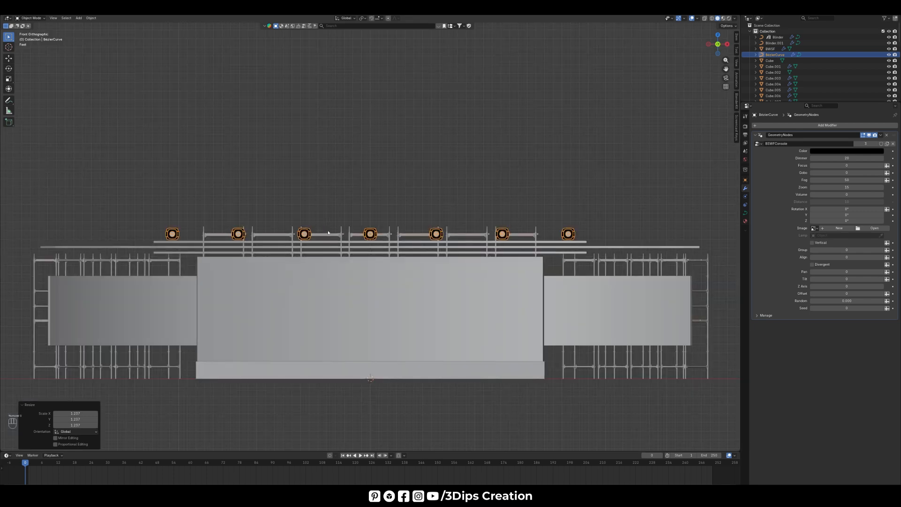
click(39, 18)
click(36, 31)
key(s)
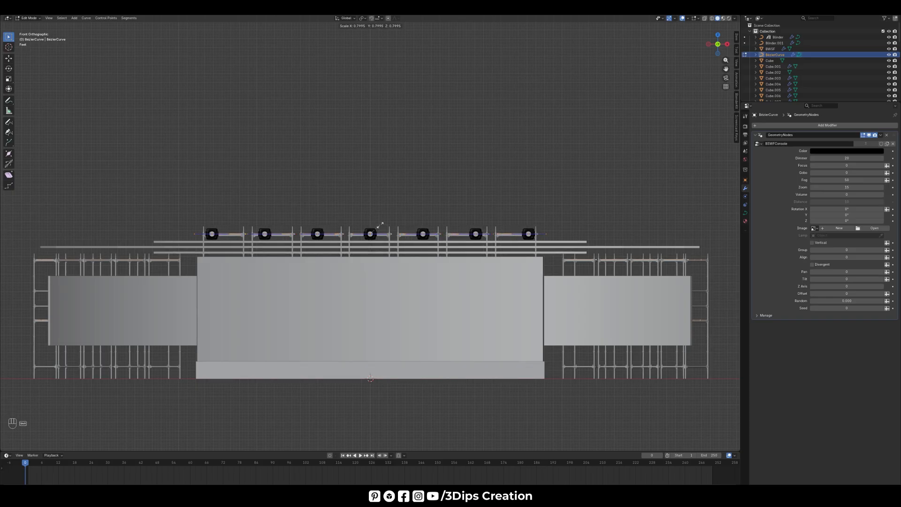
click(381, 225)
click(30, 18)
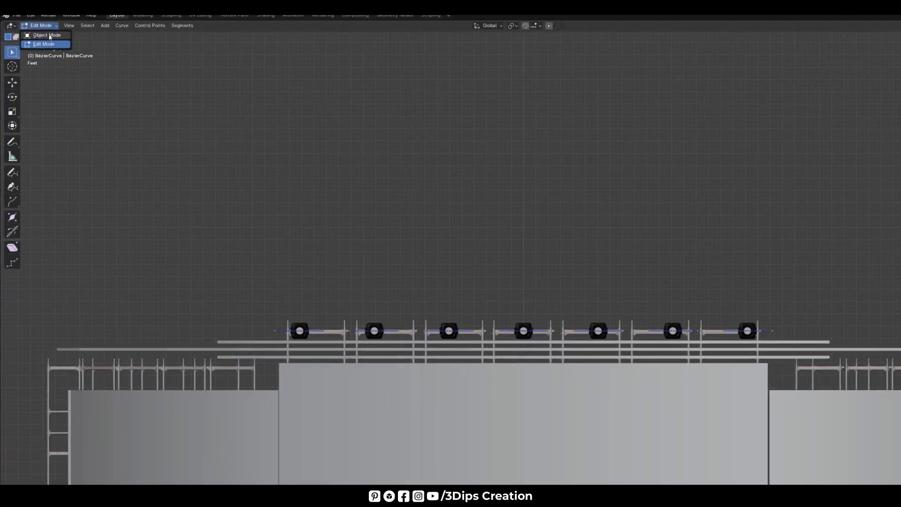
click(49, 36)
Duplicate the light row and move the copy about 42 ft straight down to the stage platform's level.
key(shift+d)
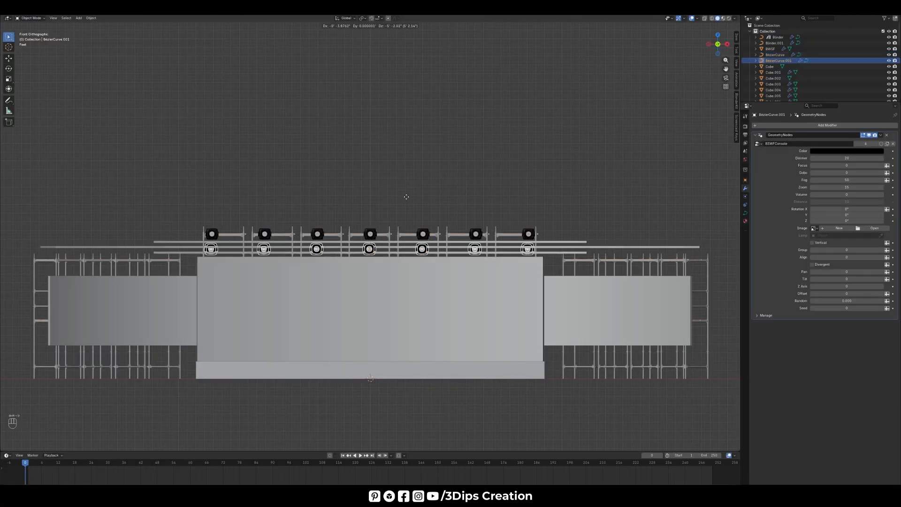
key(z)
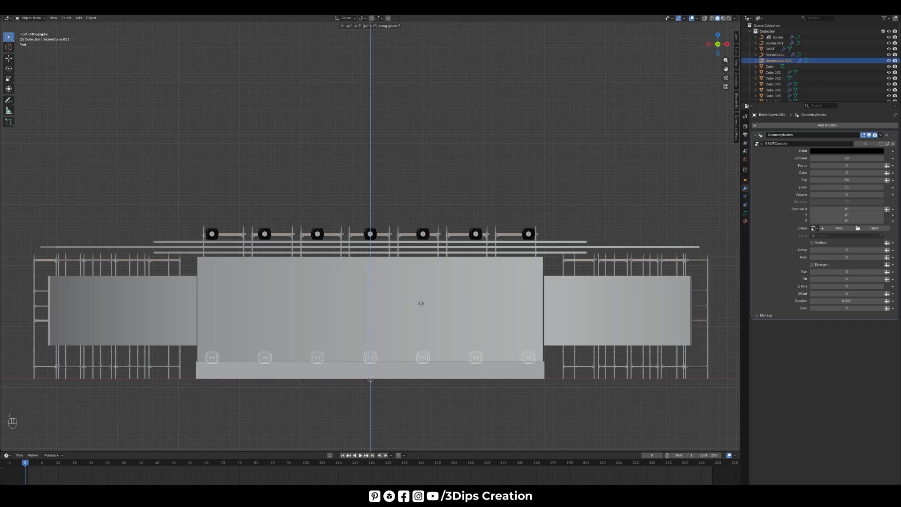
click(422, 303)
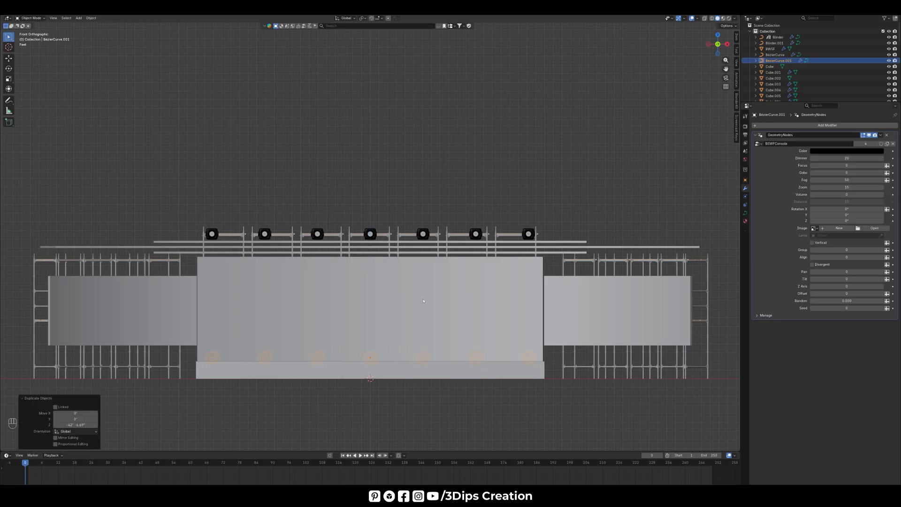
Move the lower light row about 11 ft forward along Y, in front of the central curved screen.
key(KP_1)
key(KP_3)
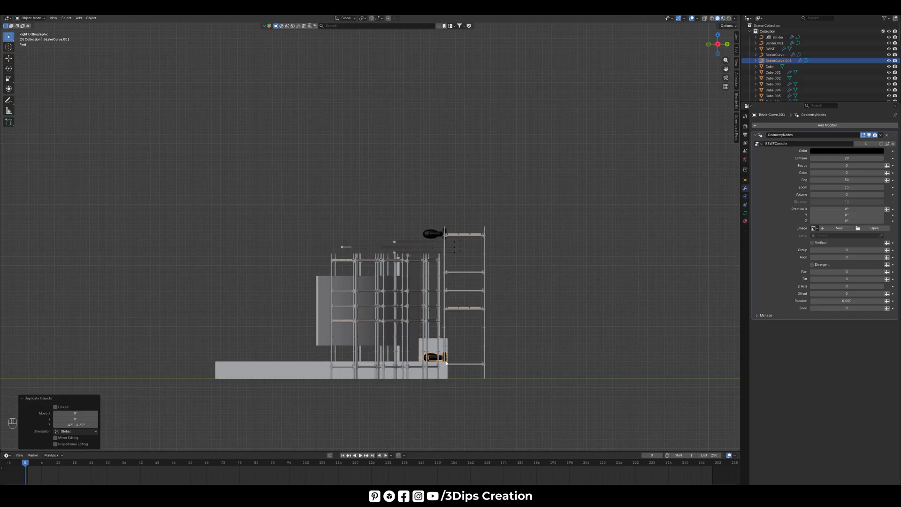
key(KP_7)
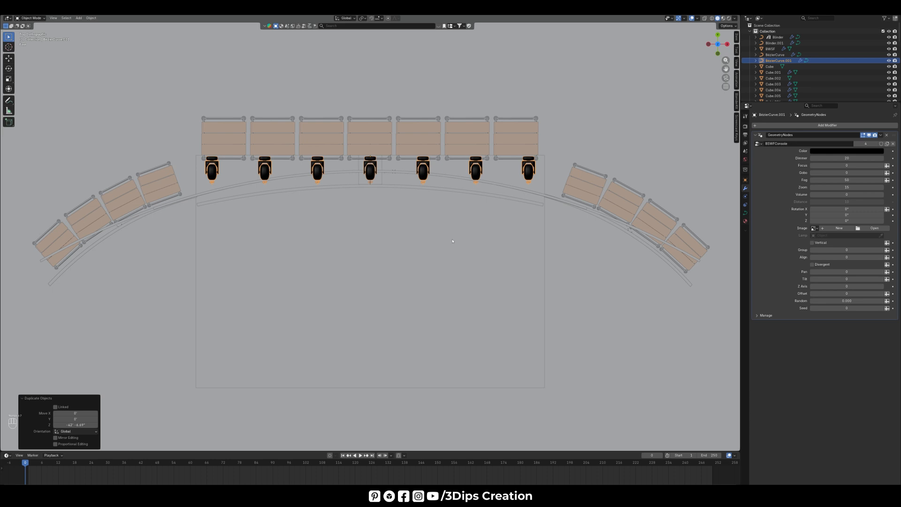
key(shift+d)
key(y)
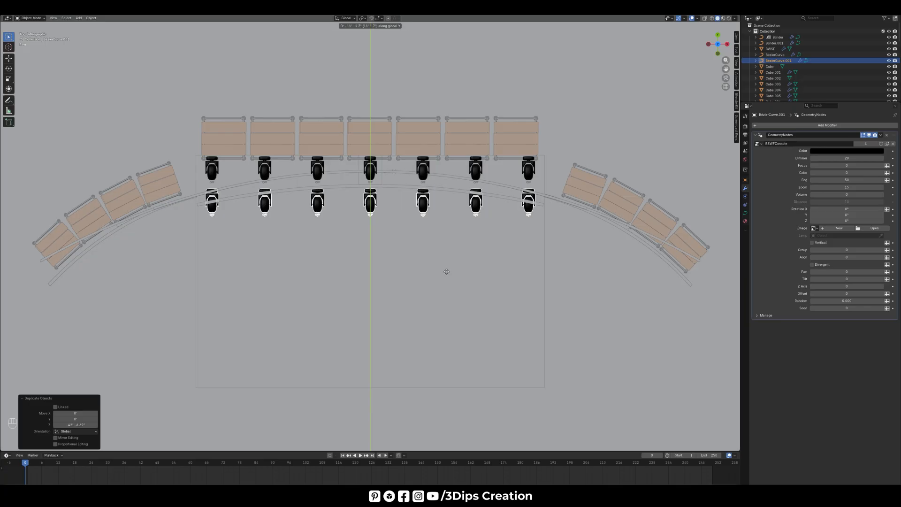
click(446, 272)
key(KP_3)
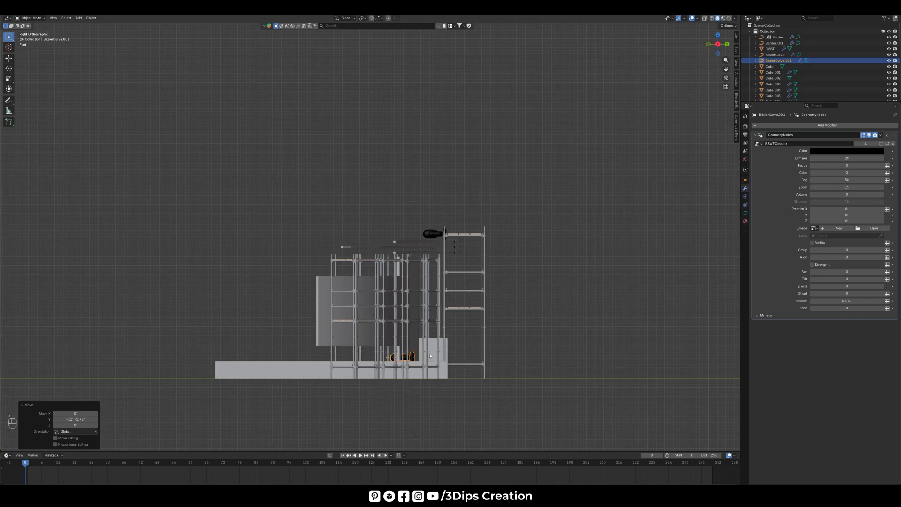
Rotate the lower light row 90° in the side view so its fixtures stand upright.
key(r)
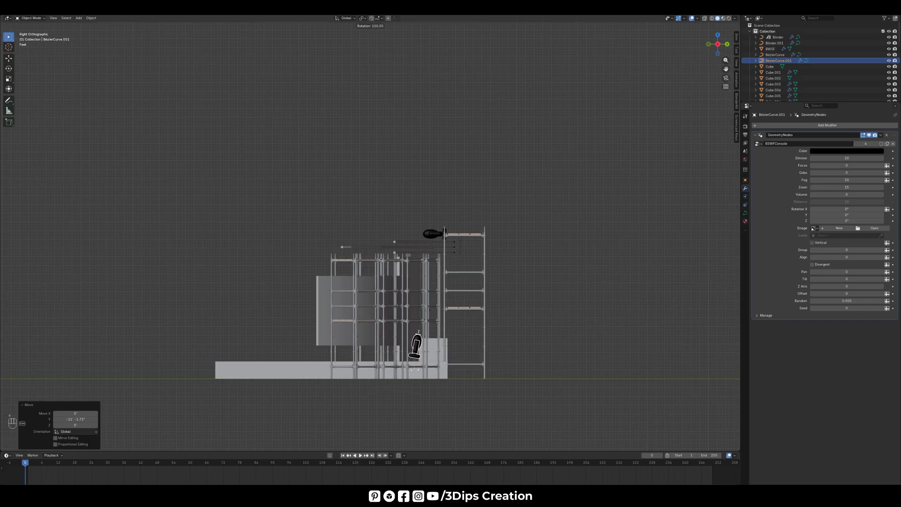
ctrl+click(417, 370)
scroll(417, 370, up, 2)
key(KP_Decimal)
scroll(401, 347, up, 9)
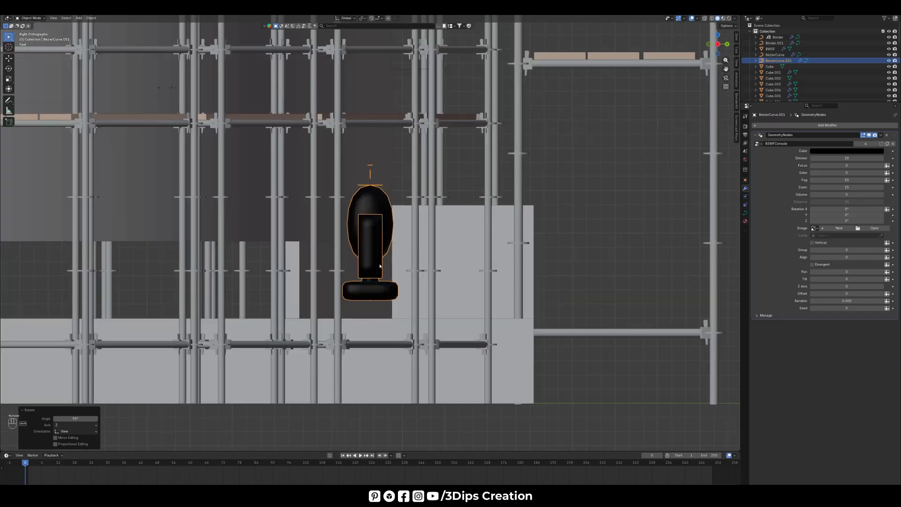
Lower the upright light row by just over 1 ft along Z so its bases rest on the stage platform.
shift+middle_drag(377, 264, 523, 257)
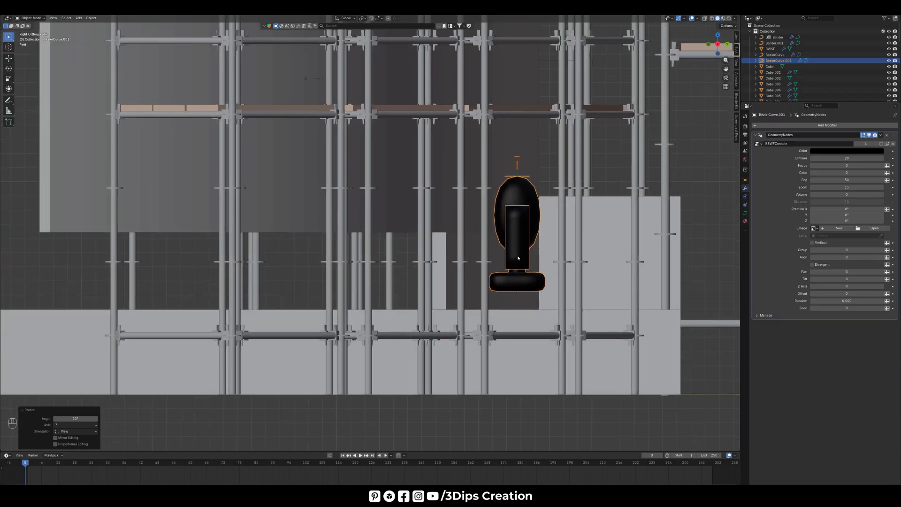
key(g)
key(z)
click(521, 274)
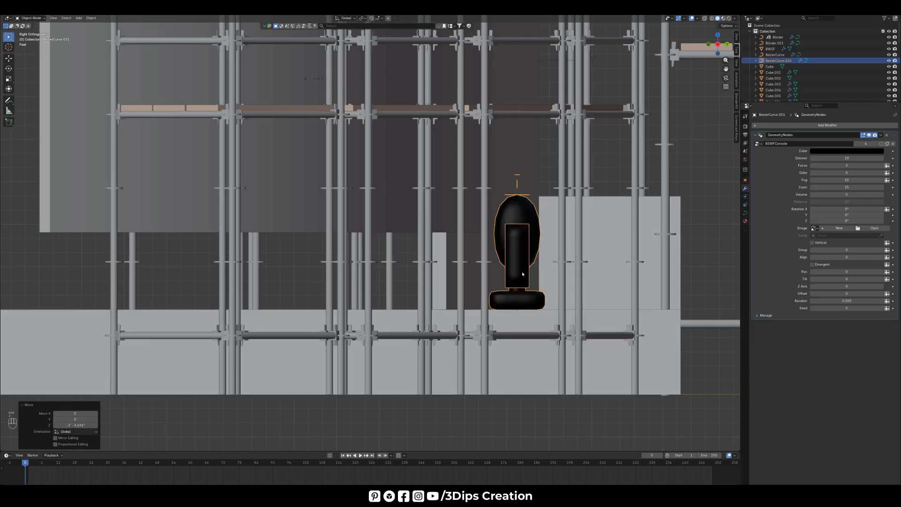
Move the stage-level light row about 1.7 ft forward along Y, clear of the central curved screen at its middle.
scroll(551, 259, down, 3)
middle_drag(445, 262, 508, 265)
key(KP_7)
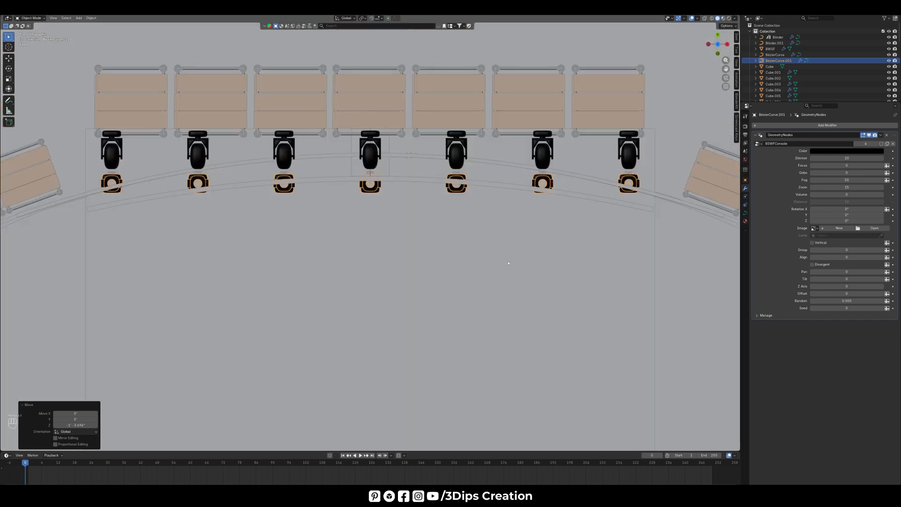
key(g)
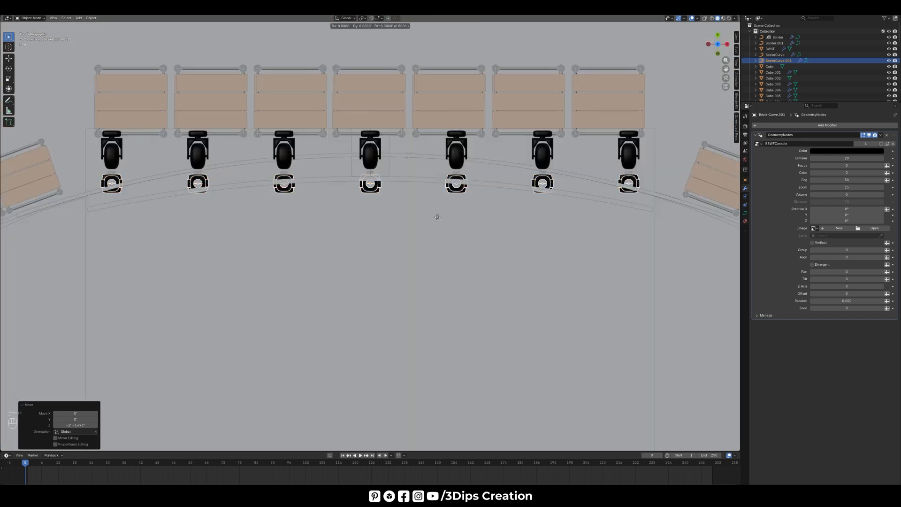
key(y)
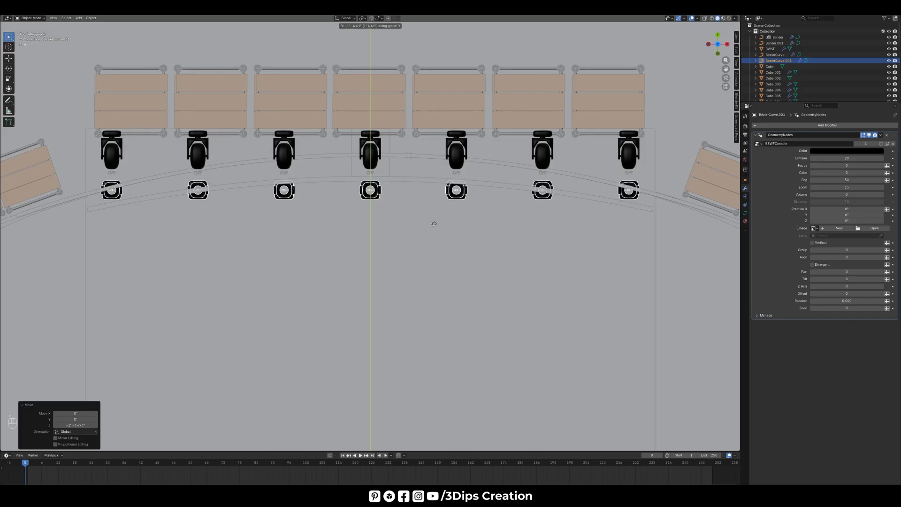
click(432, 225)
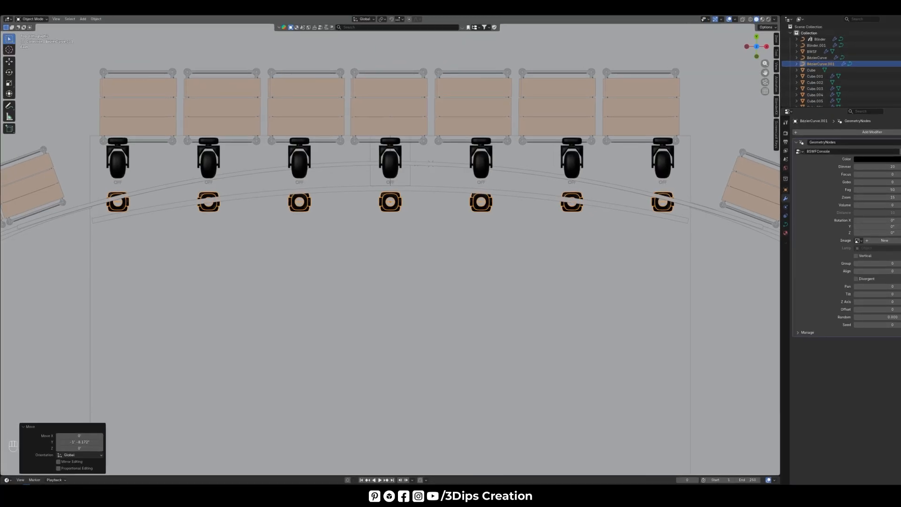
Enter Edit Mode on the stage-level row and move the first curve point right of centre slightly forward along Y.
click(30, 18)
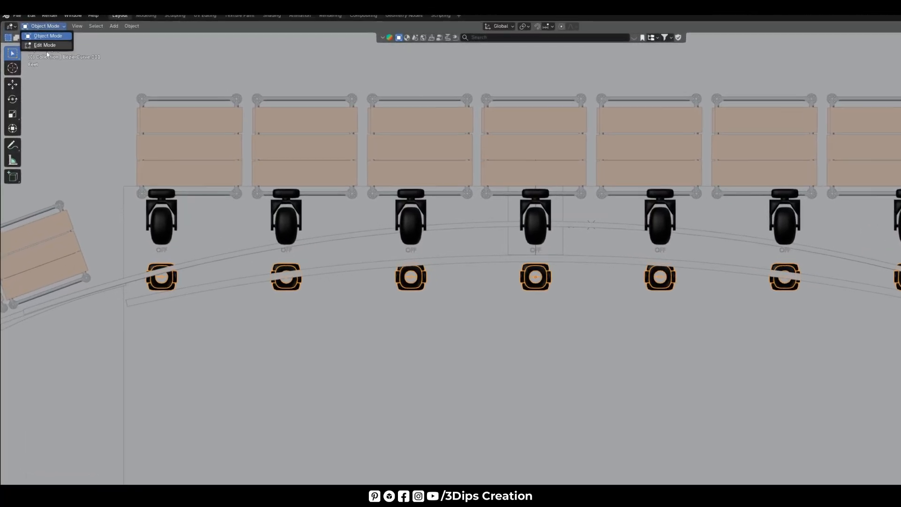
click(45, 46)
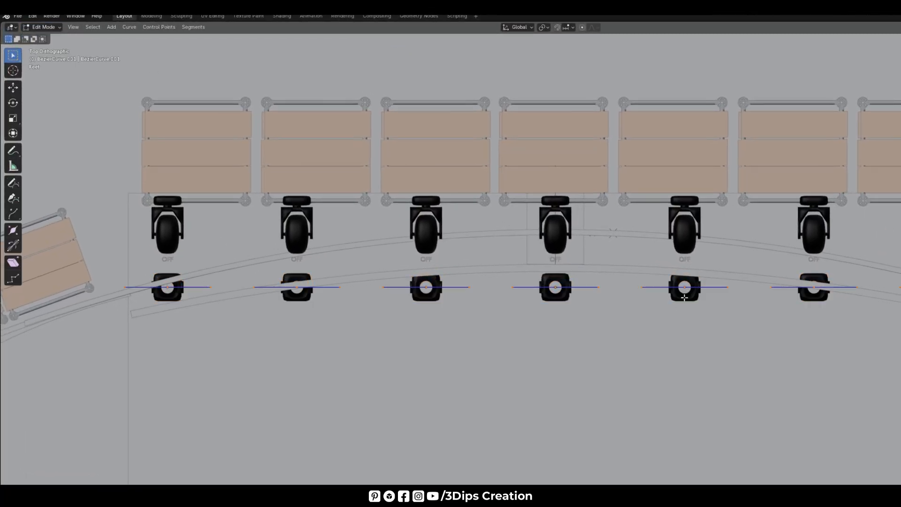
click(684, 286)
key(g)
key(y)
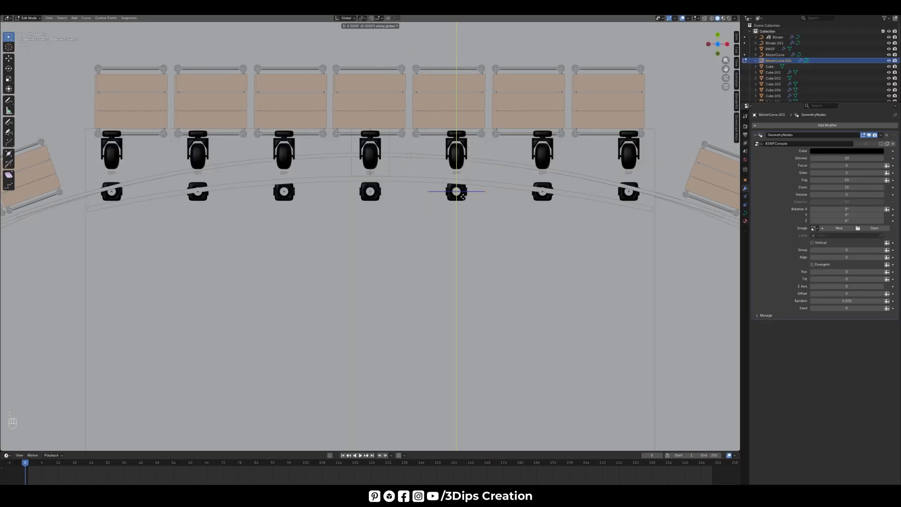
click(463, 201)
Move the row's two outer right curve points forward along Y to follow the screen's curve, the outermost by about 6 ft.
click(542, 197)
key(g)
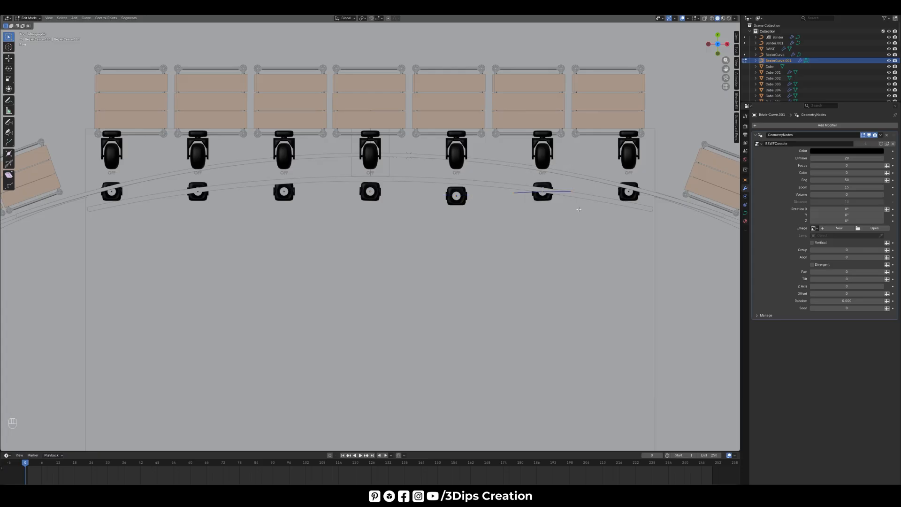
key(y)
click(577, 220)
drag(606, 169, 652, 214)
key(g)
key(y)
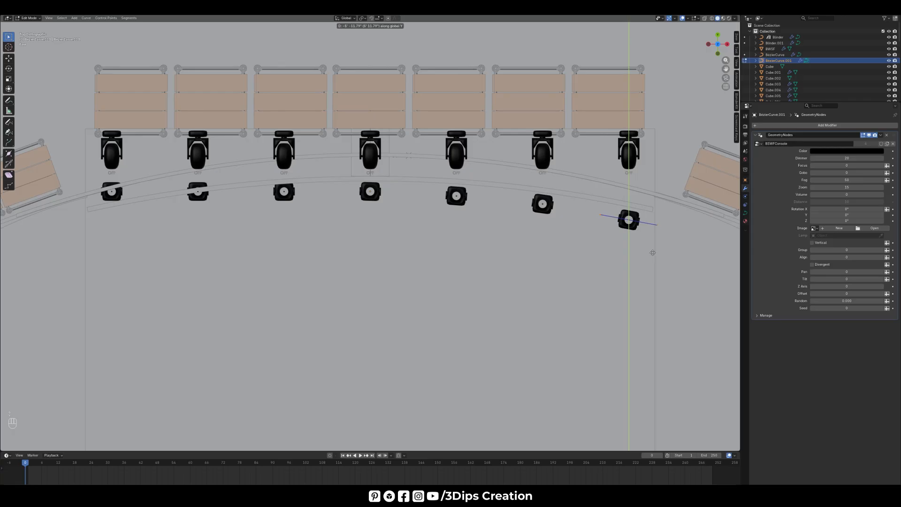
click(653, 252)
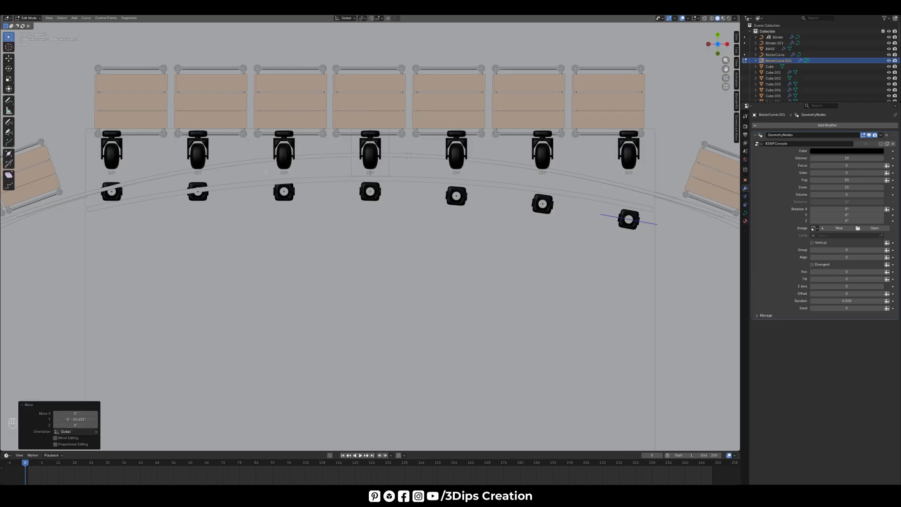
Move the two inner left curve points forward along Y by about 1 ft and 3 ft, mirroring the right side.
drag(266, 172, 307, 209)
key(g)
key(y)
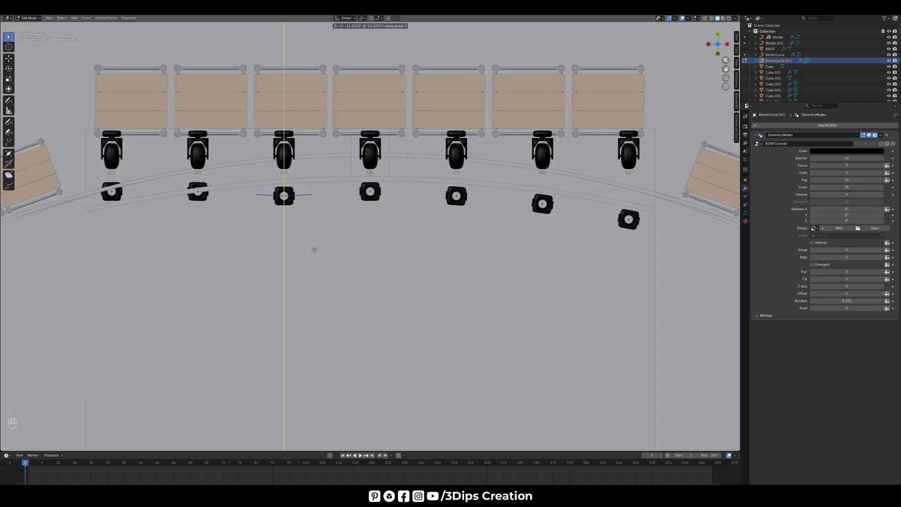
click(313, 249)
drag(177, 173, 214, 233)
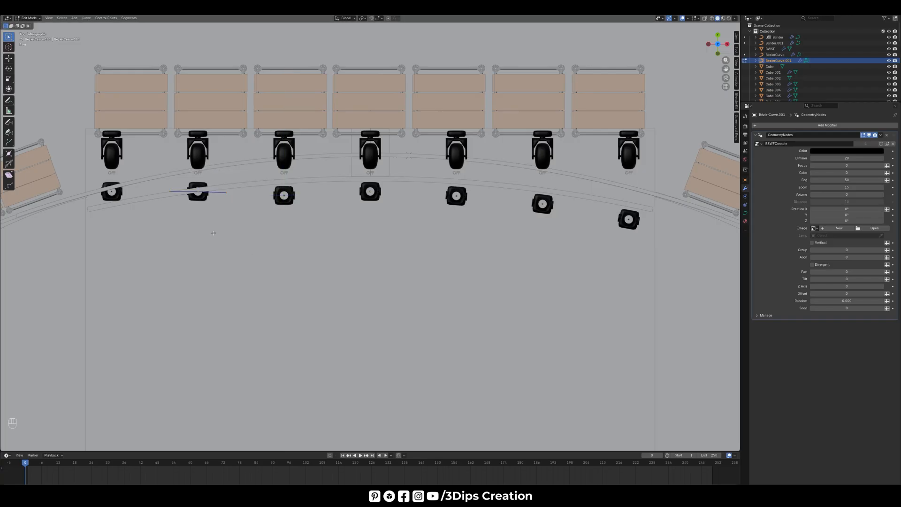
key(g)
key(y)
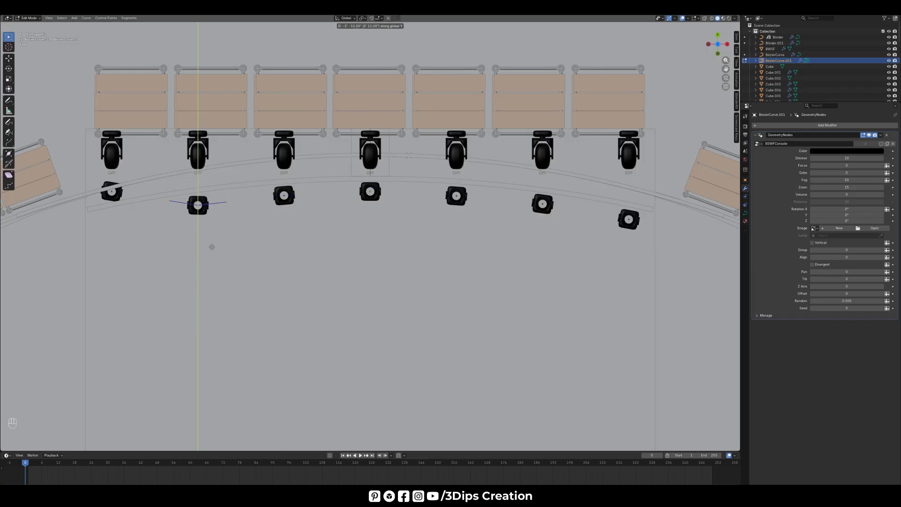
click(212, 247)
Move the outermost left curve point about 6 ft forward along Y and return to Object Mode.
drag(91, 173, 133, 244)
key(g)
key(y)
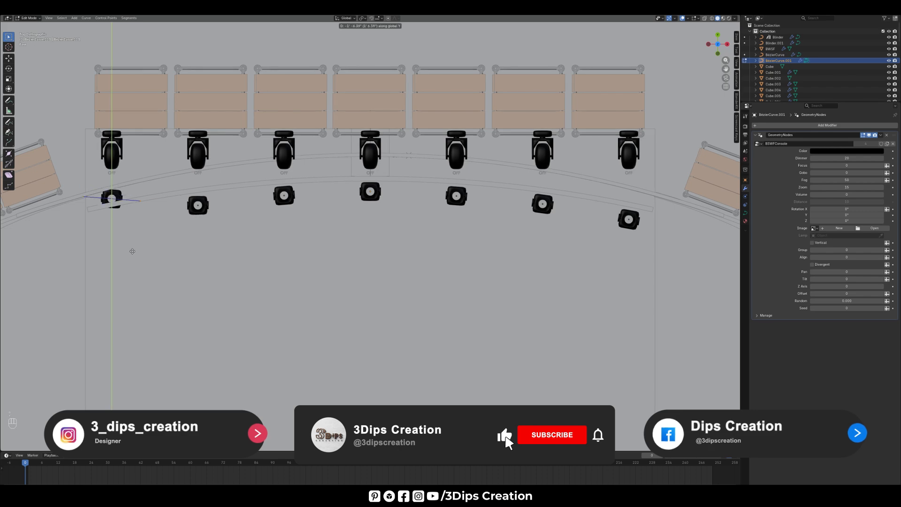
click(129, 270)
scroll(325, 200, down, 1)
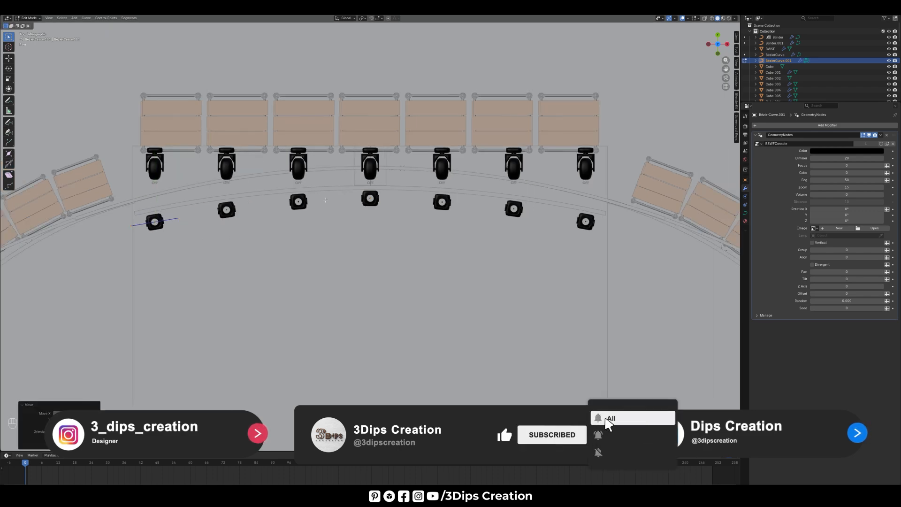
scroll(325, 199, down, 2)
middle_drag(325, 291, 324, 197)
key(w)
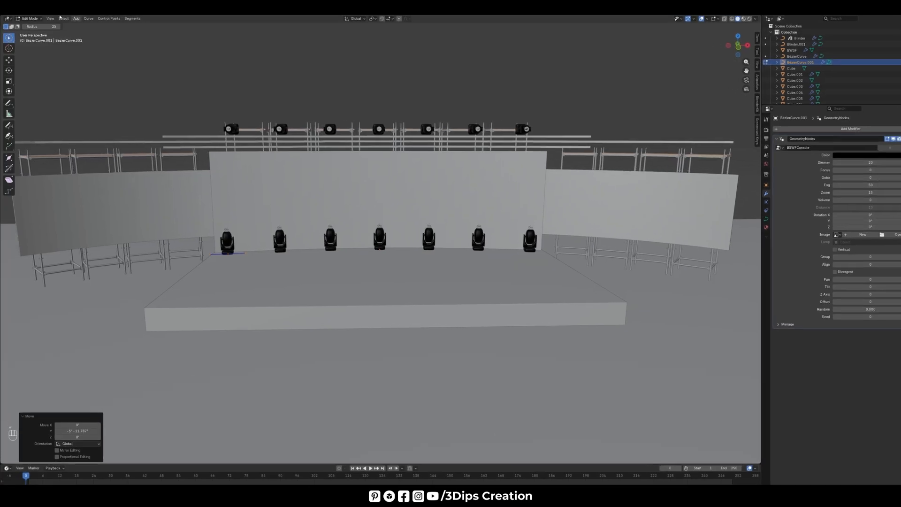
click(29, 18)
click(30, 26)
click(235, 58)
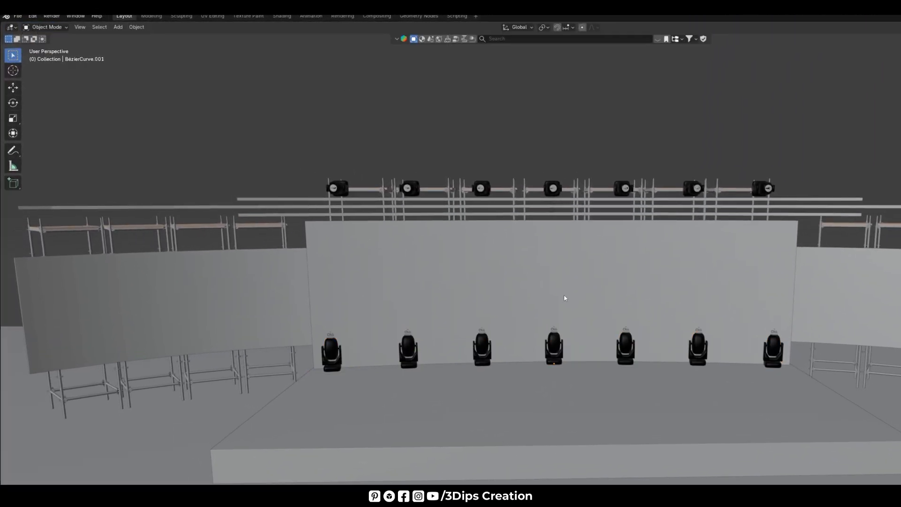
Clear the selection and add a cube mesh at the world origin.
middle_drag(504, 331, 475, 325)
click(639, 288)
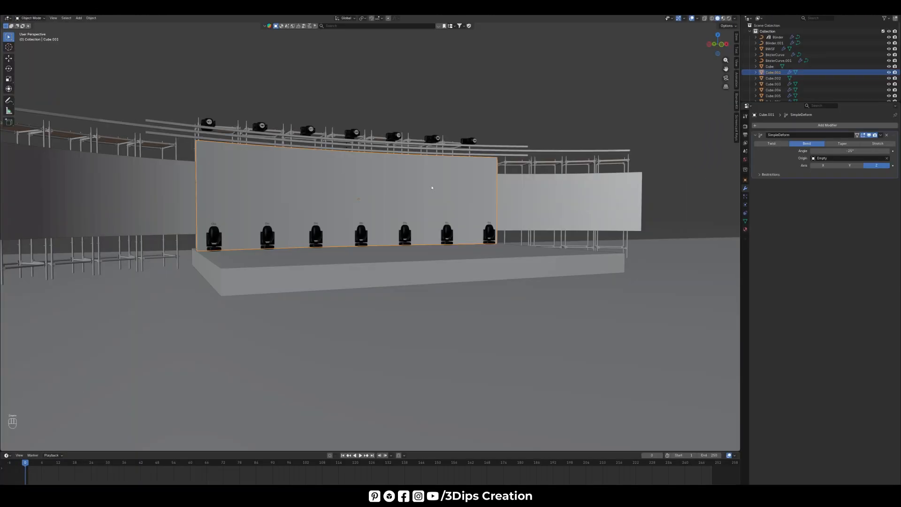
scroll(432, 188, down, 2)
click(474, 114)
middle_drag(413, 172, 394, 211)
key(shift+a)
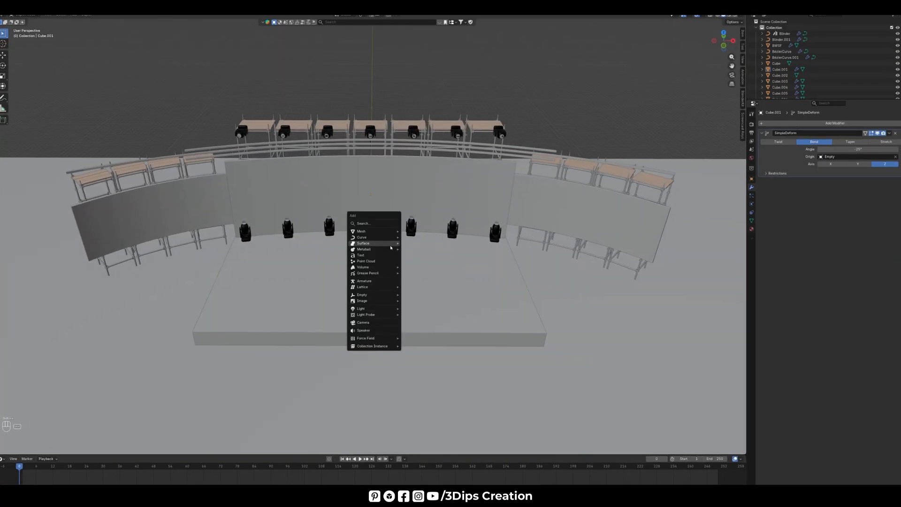
mouse_move(361, 231)
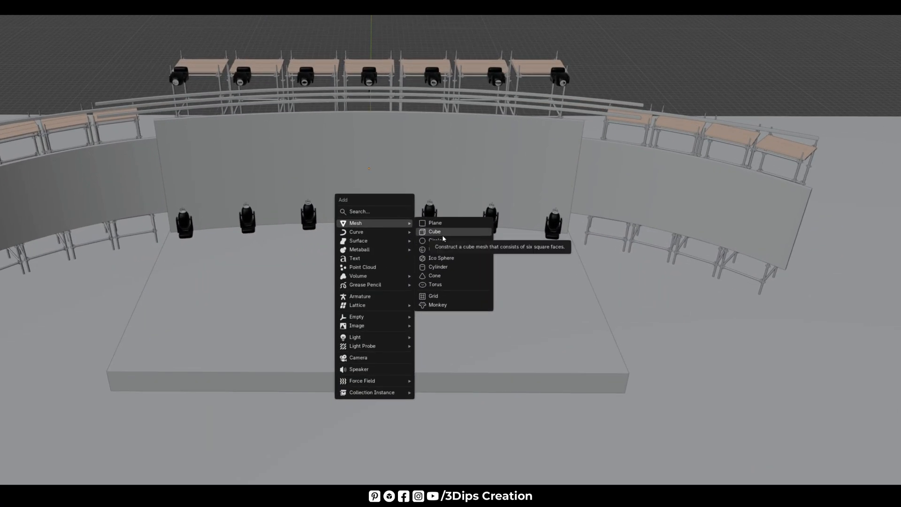
click(442, 234)
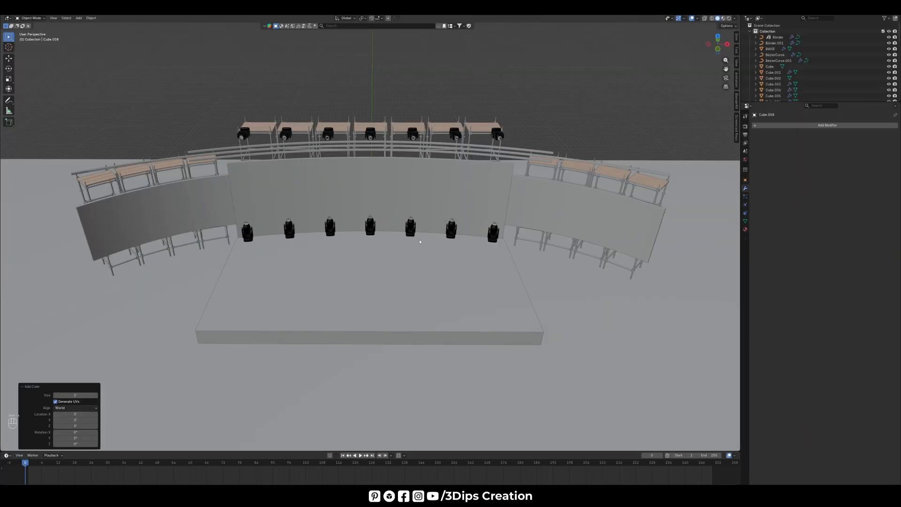
scroll(367, 279, down, 5)
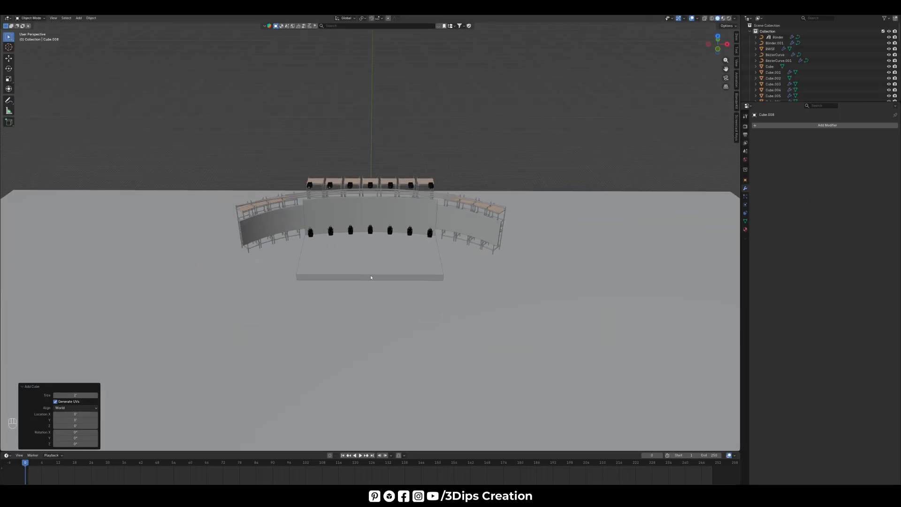
Set the new cube's scale to 60 in X, 5 in Y and 2 in Z.
click(746, 181)
click(853, 190)
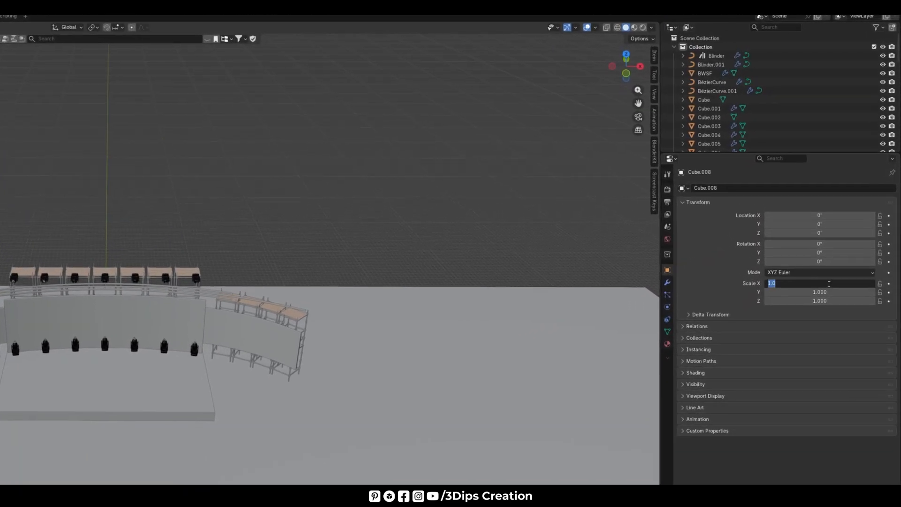
text(60)
key(Return)
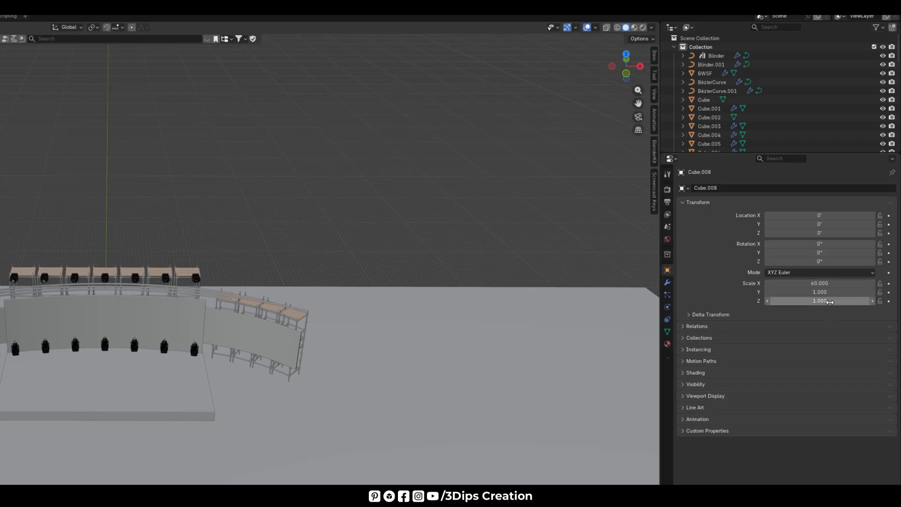
click(830, 301)
text(2)
key(Return)
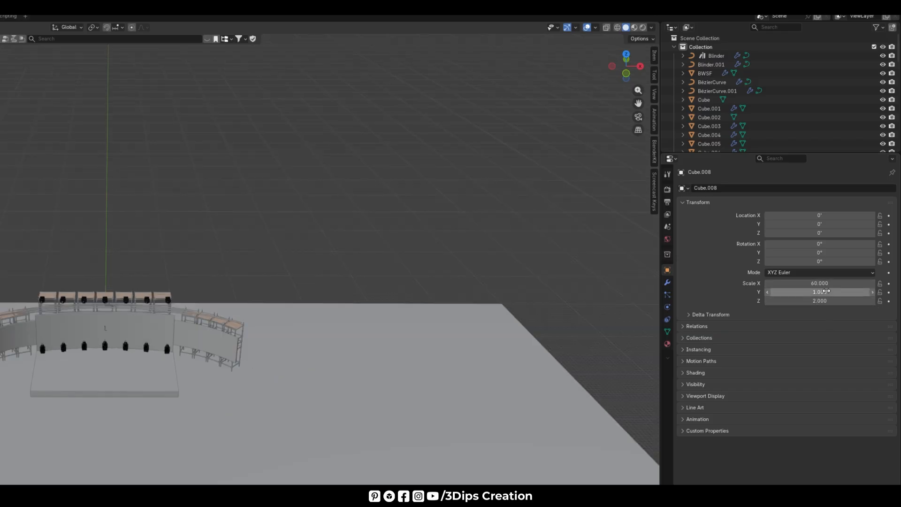
click(826, 291)
text(5)
key(Return)
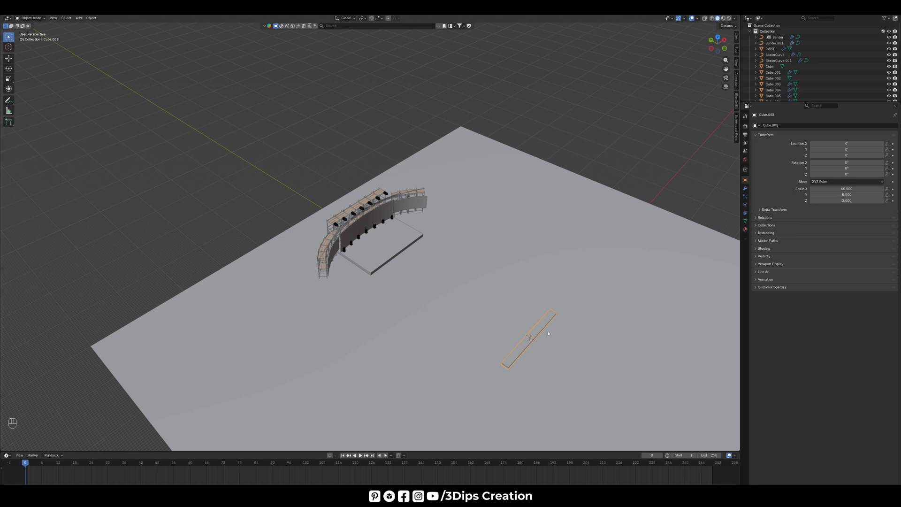
Move the long block about 296 ft along Y to the back of the stage platform, beneath the lower light row.
key(g)
key(y)
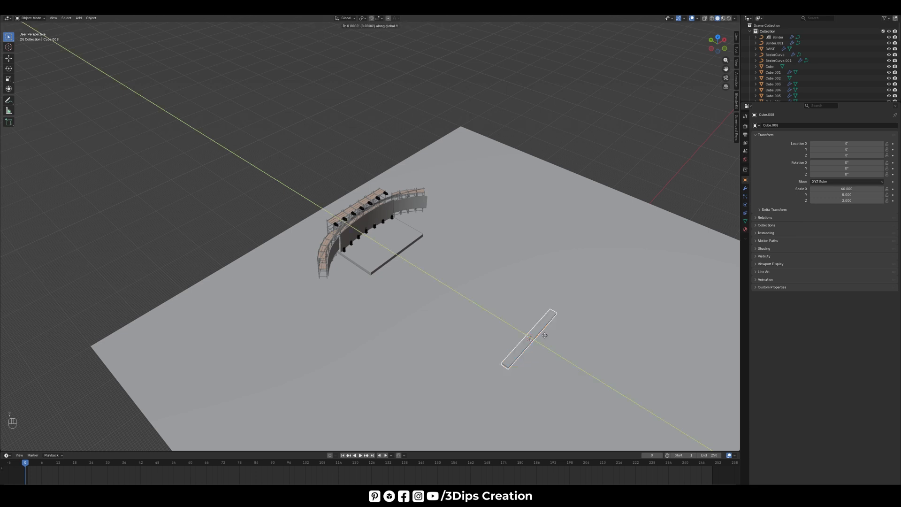
click(380, 234)
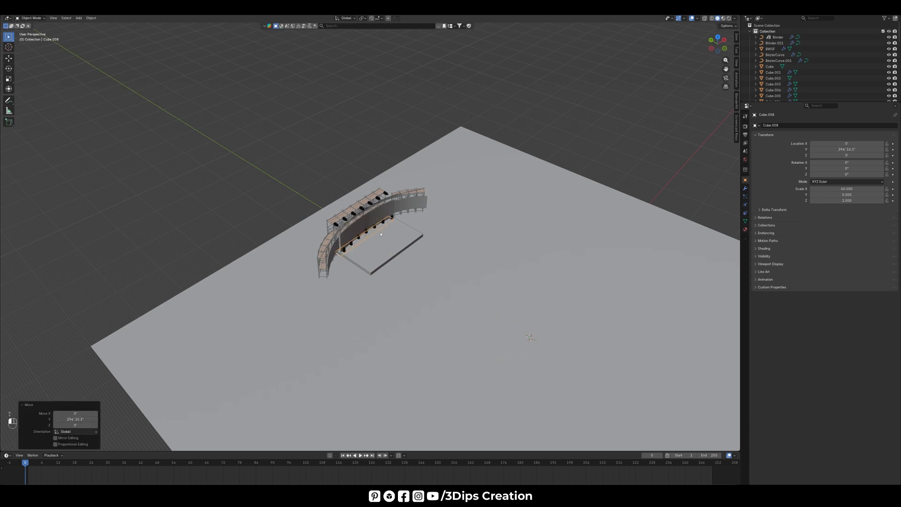
Raise the long block about 7 ft 11 in along Z so it sits on top of the stage platform.
key(KP_1)
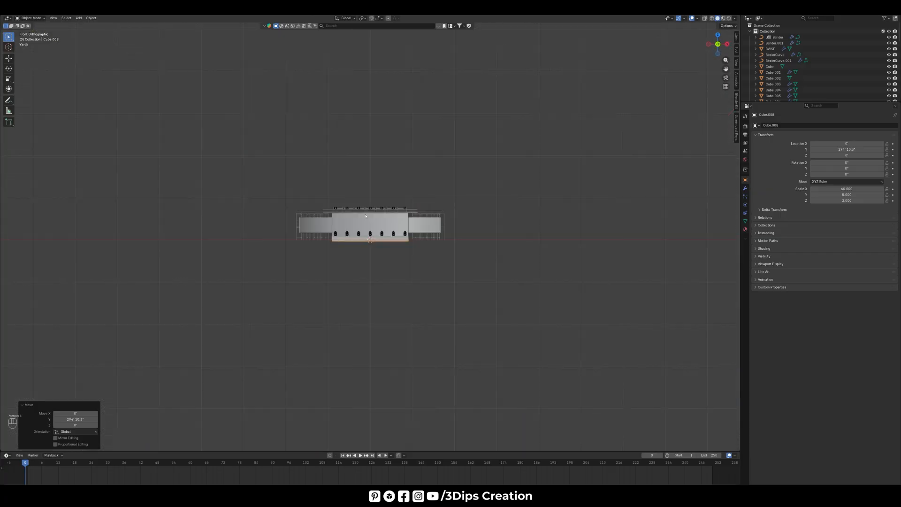
scroll(366, 216, up, 10)
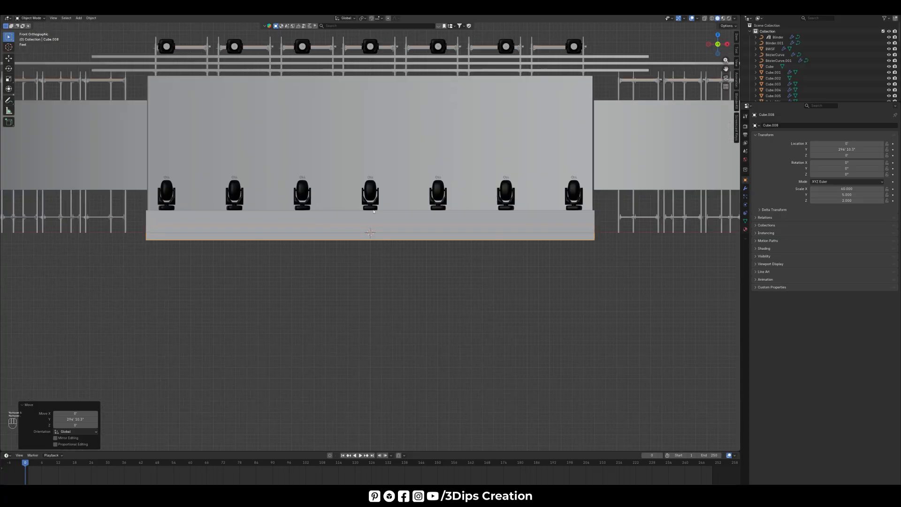
key(z)
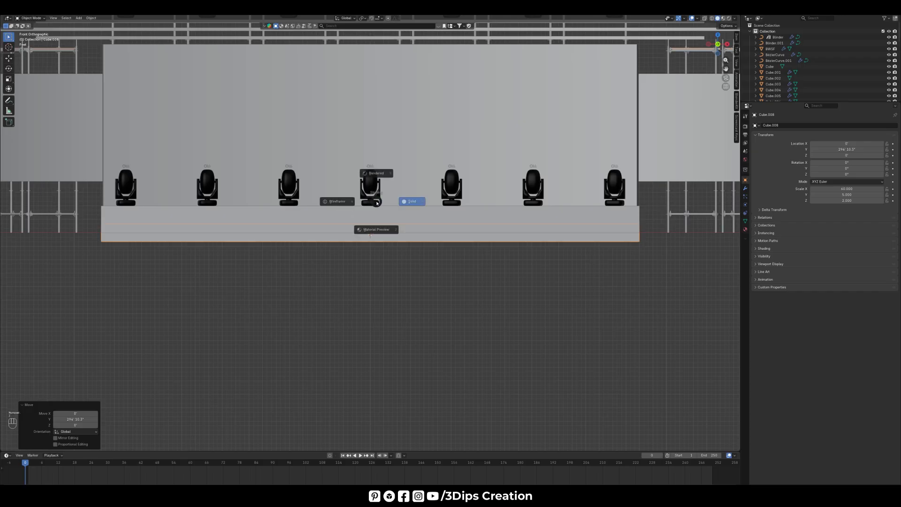
click(333, 193)
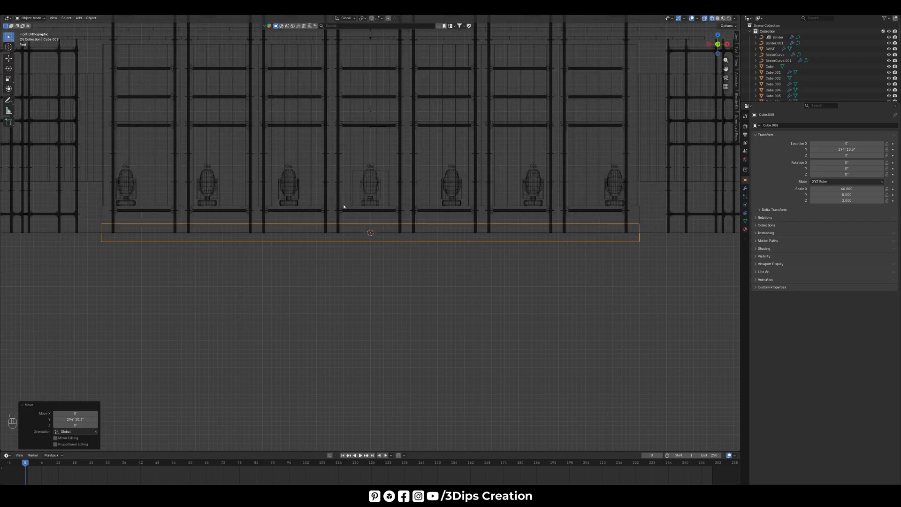
key(g)
key(z)
key(shift)
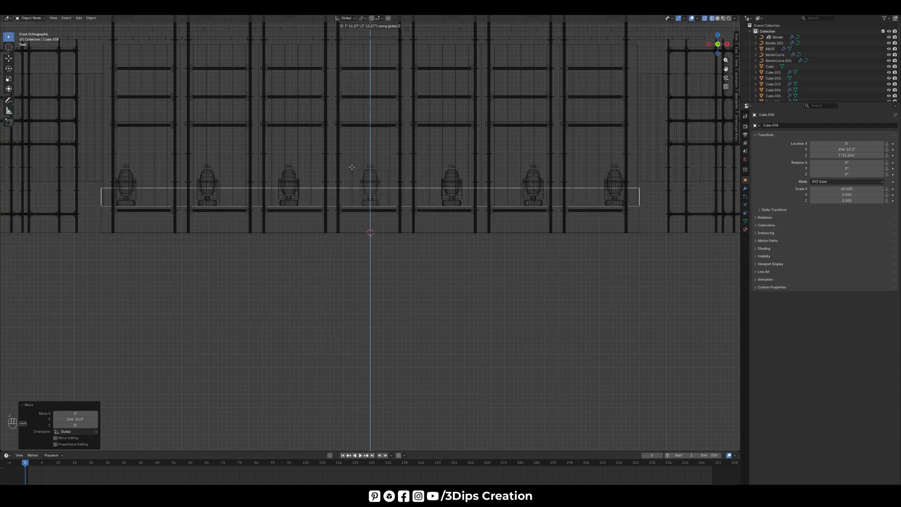
click(352, 169)
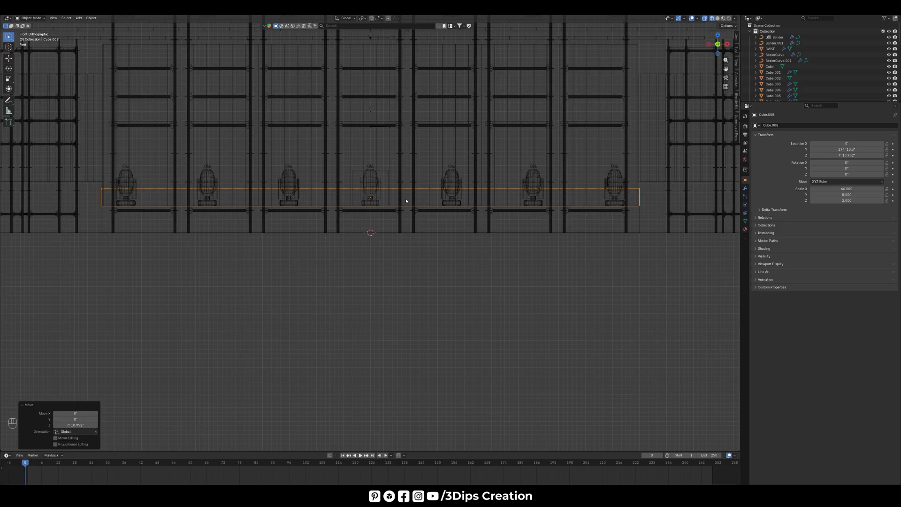
Move the long block about 2 ft 8 in toward the stage front along Y and return to solid shading.
key(KP_7)
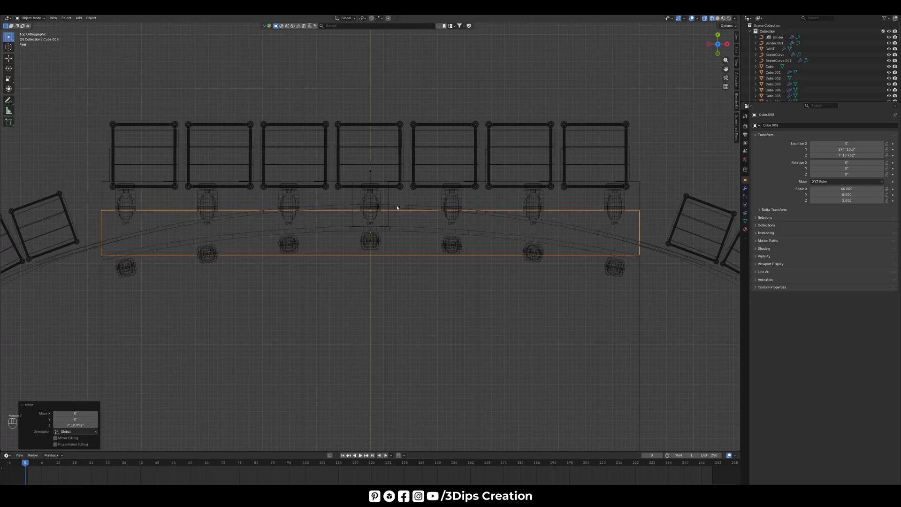
key(g)
key(y)
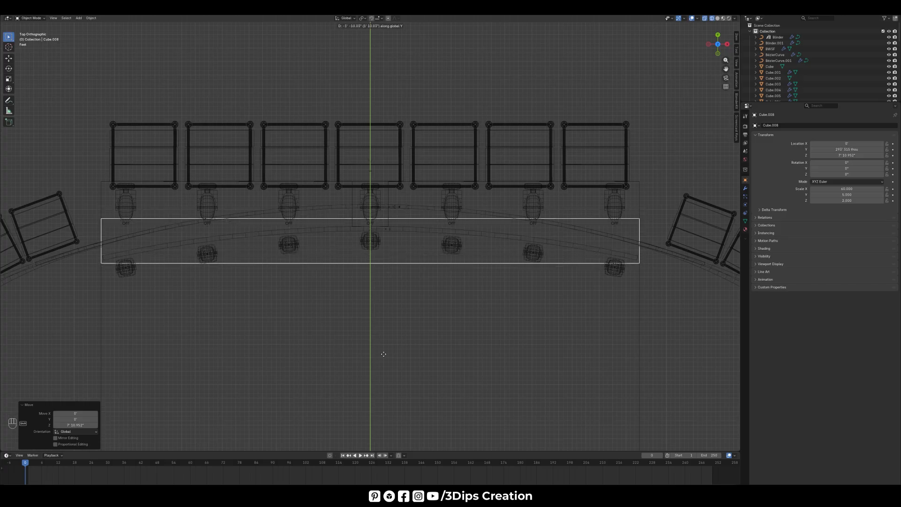
click(367, 410)
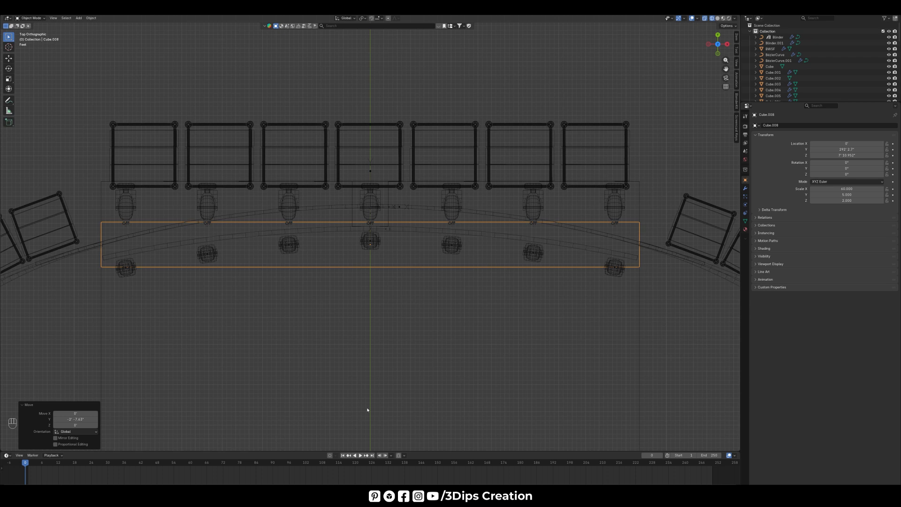
scroll(411, 341, down, 2)
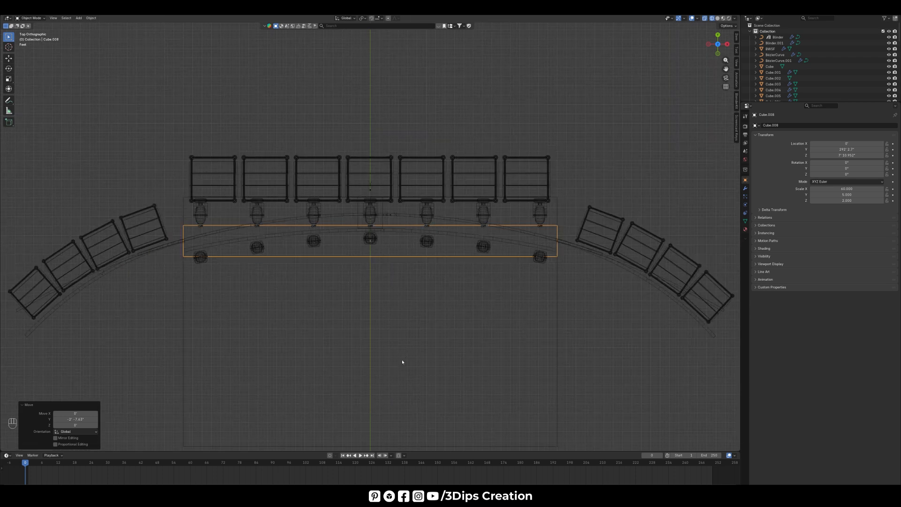
key(KP_1)
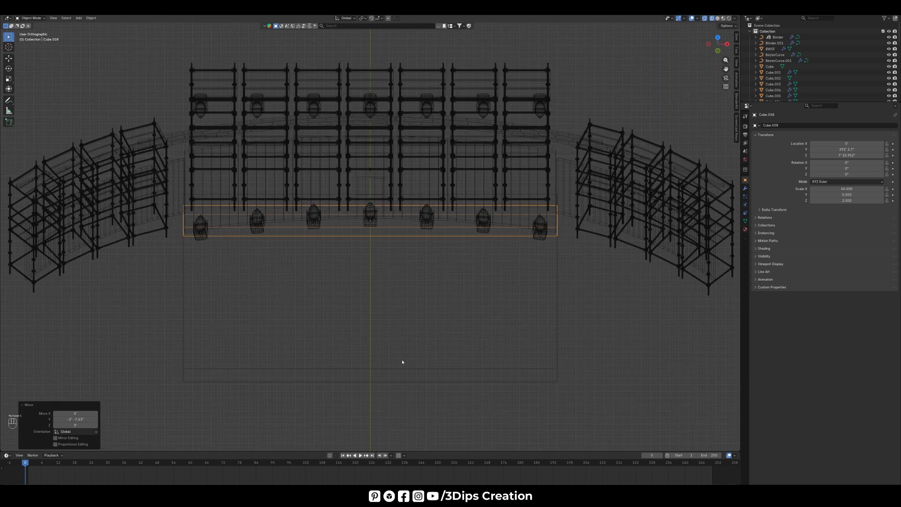
key(z)
click(413, 228)
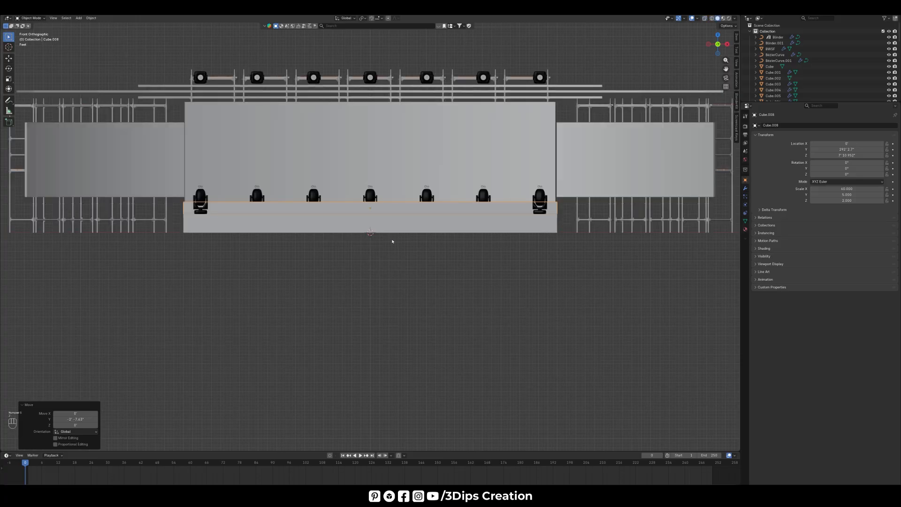
scroll(379, 248, down, 1)
shift+middle_drag(380, 248, 370, 308)
scroll(373, 261, up, 1)
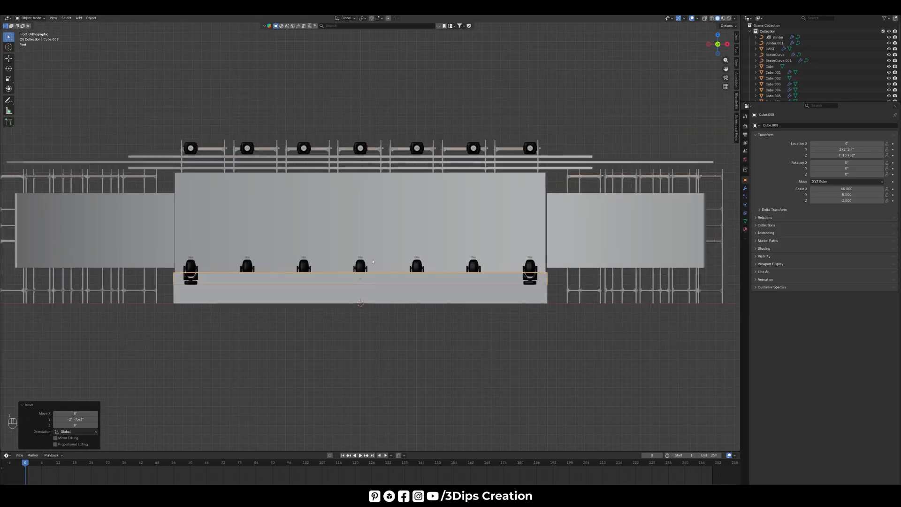
Select the central curved screen panel together with the Empty at its middle, using wireframe display.
click(361, 222)
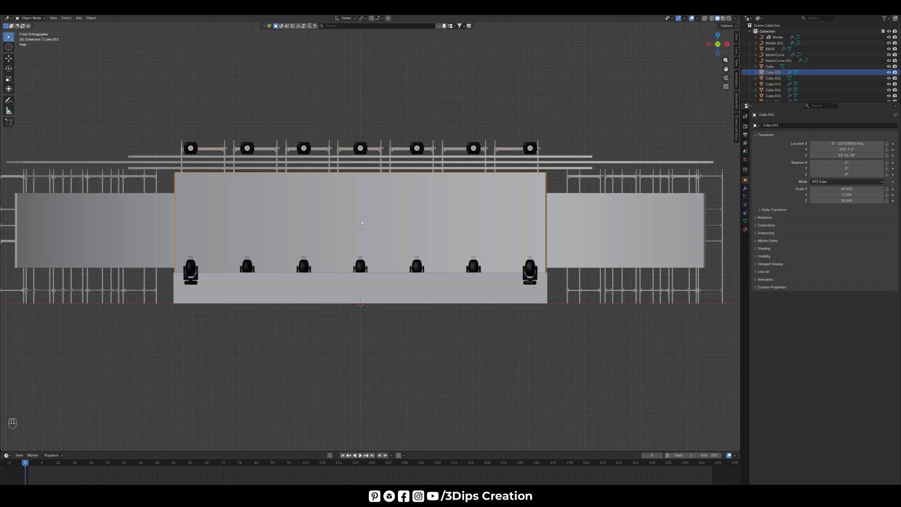
key(KP_7)
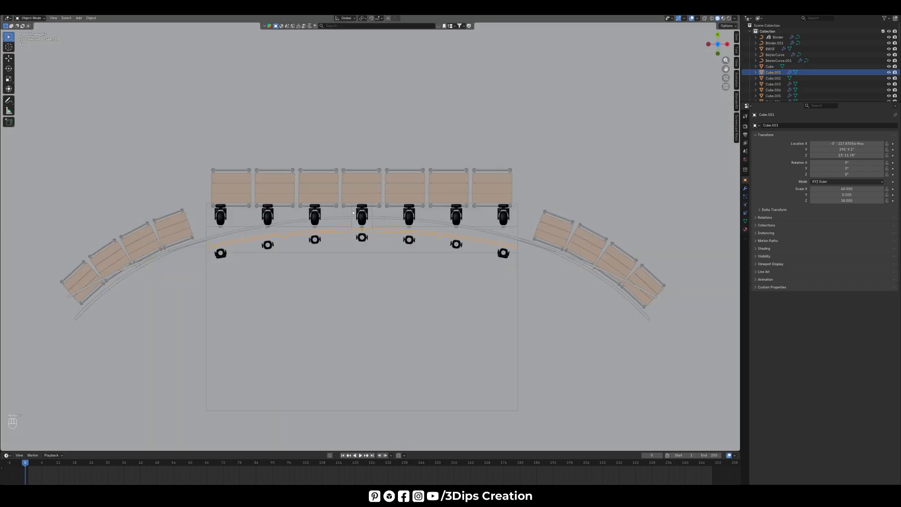
scroll(367, 237, up, 6)
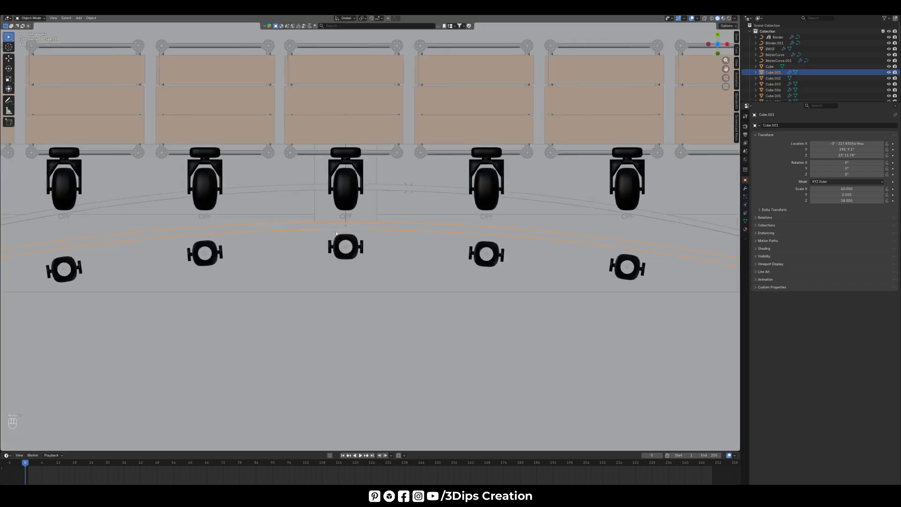
click(383, 196)
key(z)
click(335, 205)
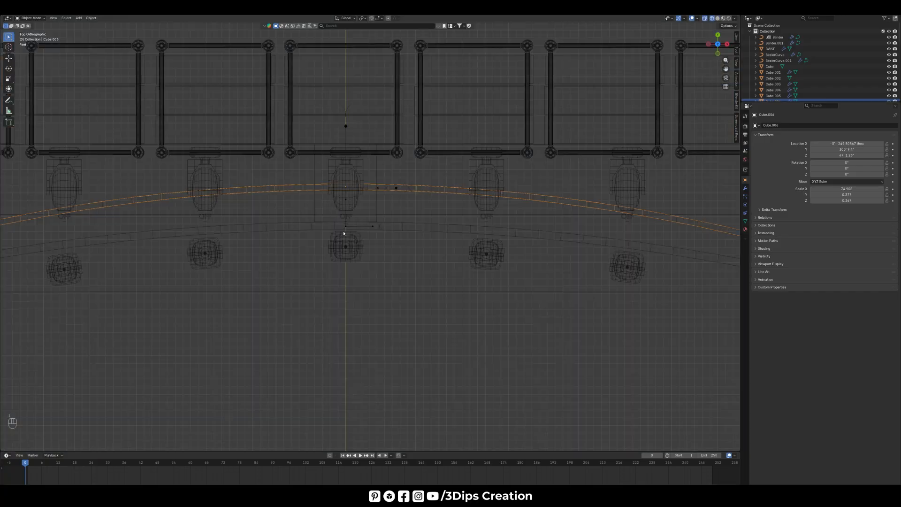
scroll(343, 233, up, 6)
click(311, 214)
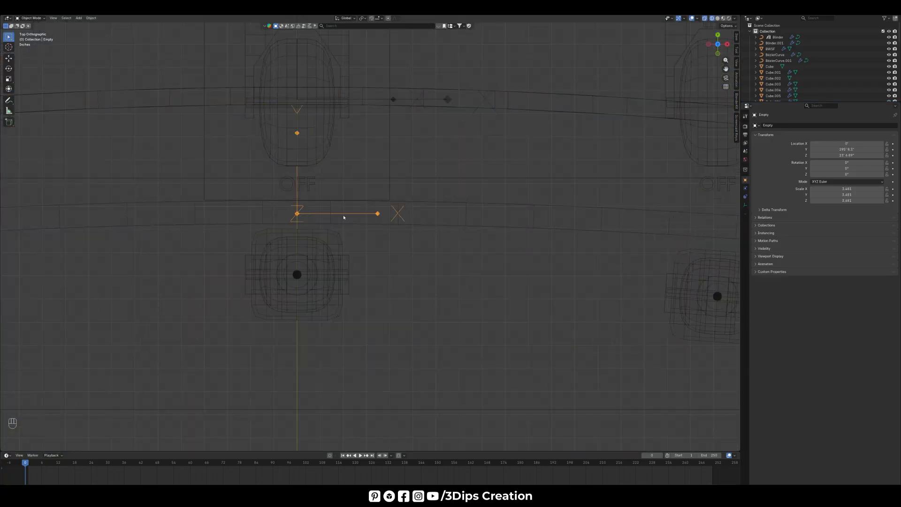
shift+click(431, 206)
scroll(427, 206, down, 3)
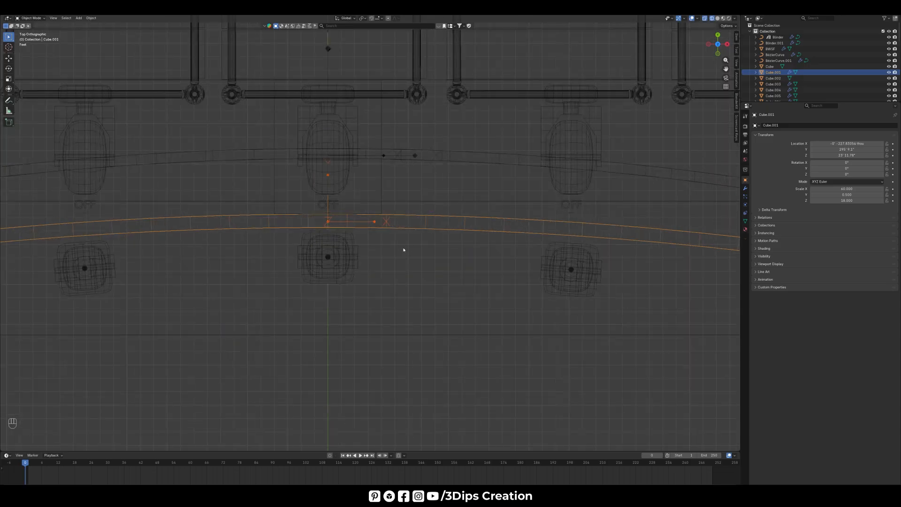
Add the three curved bars above the central screen and their Empties to the selection.
key(KP_1)
scroll(420, 190, down, 6)
shift+scroll(379, 169, up, 1)
shift+scroll(379, 169, up, 2)
scroll(342, 247, up, 7)
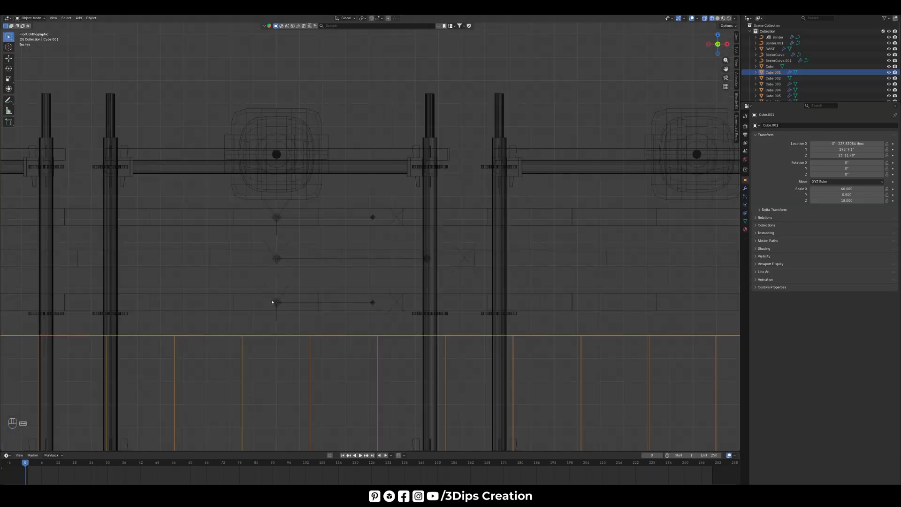
click(276, 304)
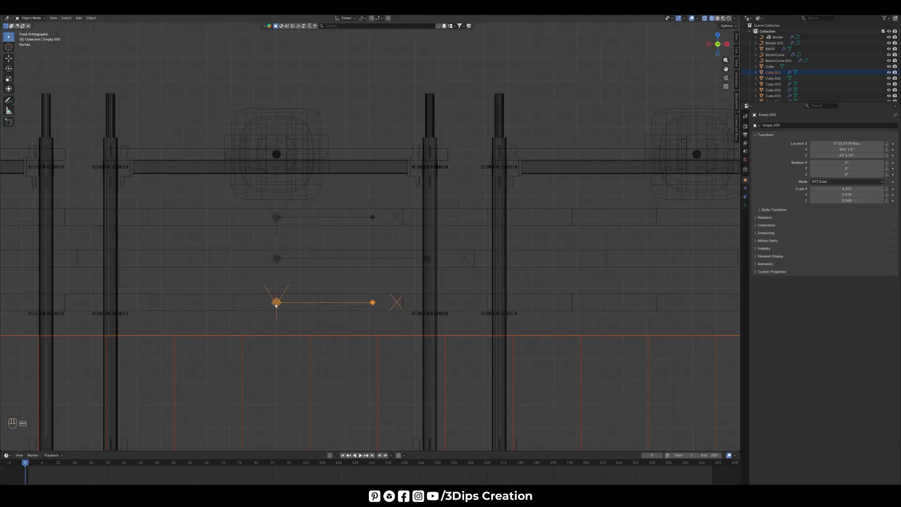
shift+click(241, 295)
shift+click(275, 259)
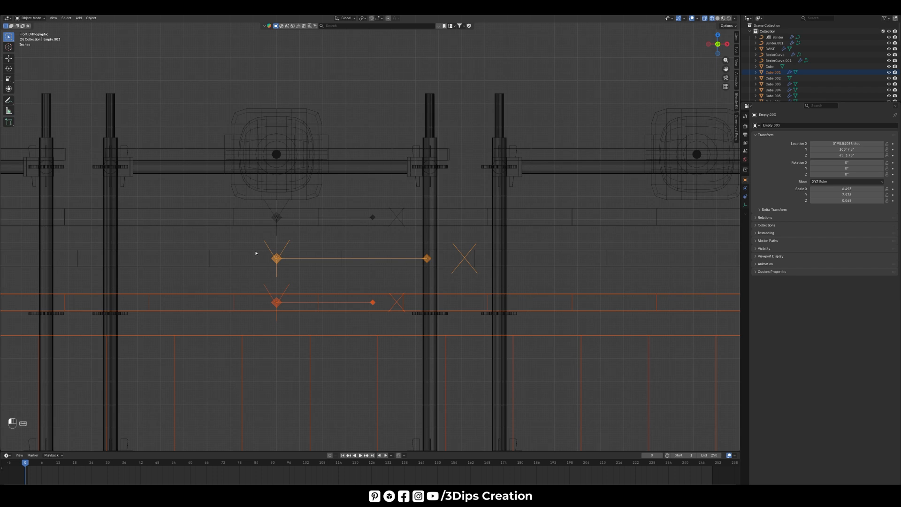
shift+click(255, 253)
shift+click(275, 220)
shift+click(256, 226)
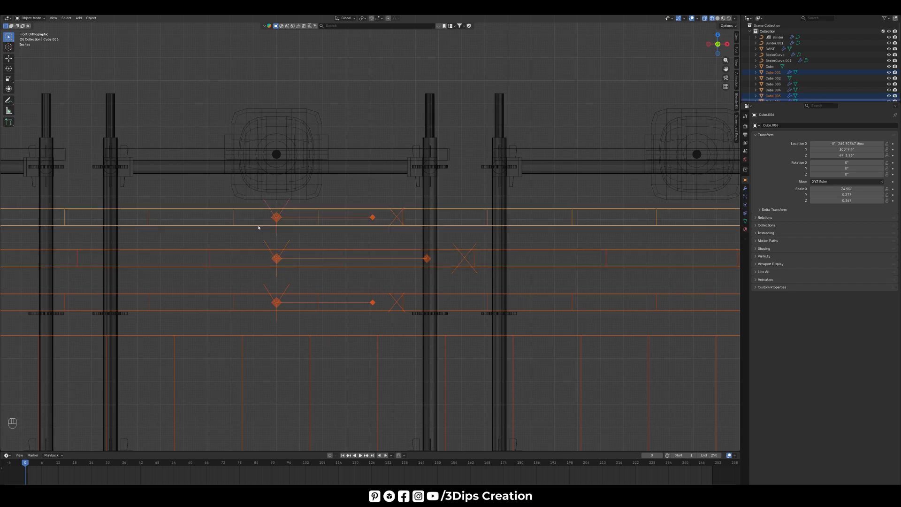
Raise the selected screen, curved bars and Empties about 3 ft 11 in along Z and return to solid shading.
scroll(301, 215, down, 6)
scroll(301, 214, down, 4)
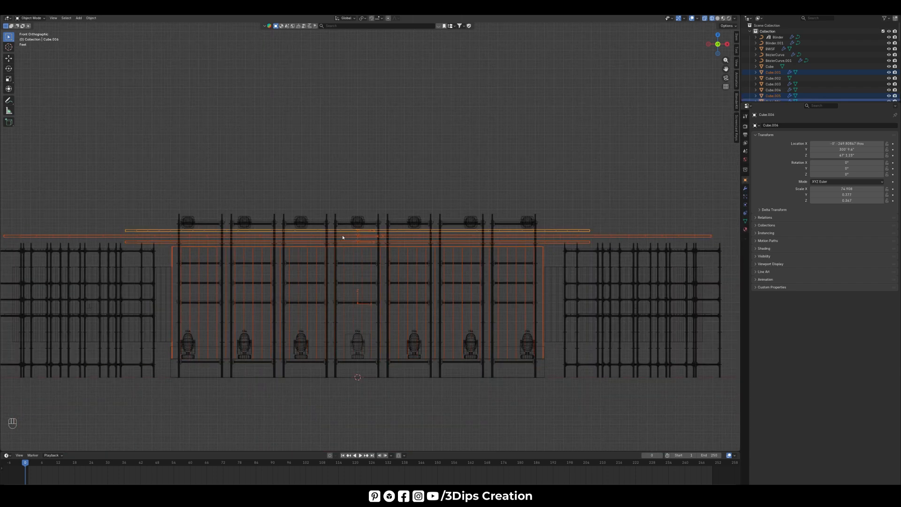
key(z)
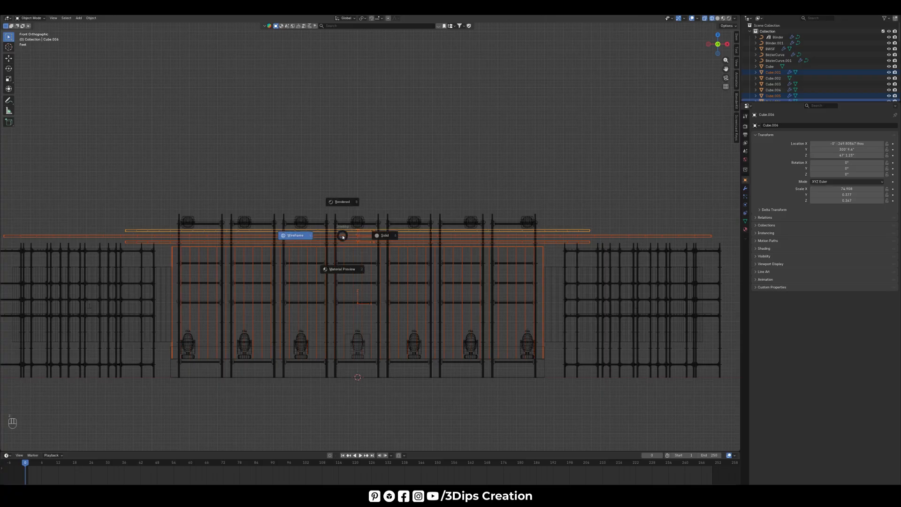
click(381, 235)
scroll(370, 232, up, 4)
shift+middle_drag(358, 345, 372, 181)
scroll(364, 200, up, 4)
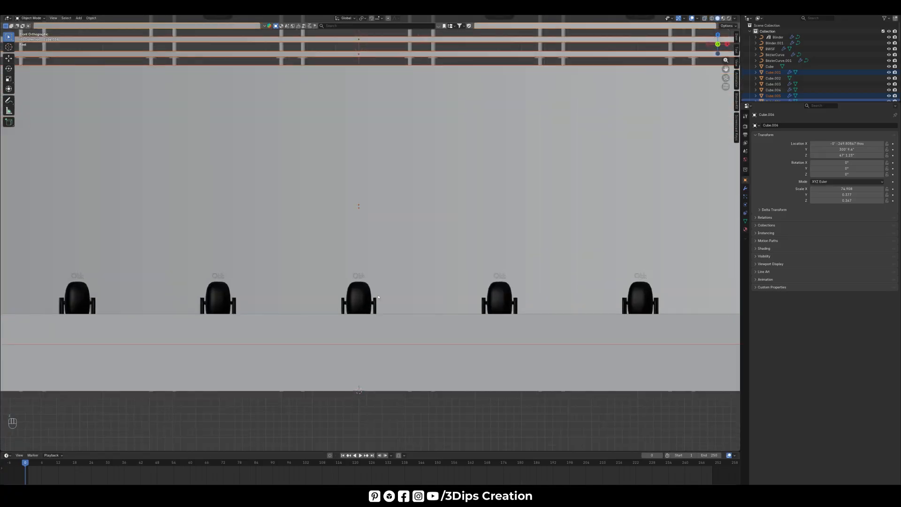
key(z)
click(338, 274)
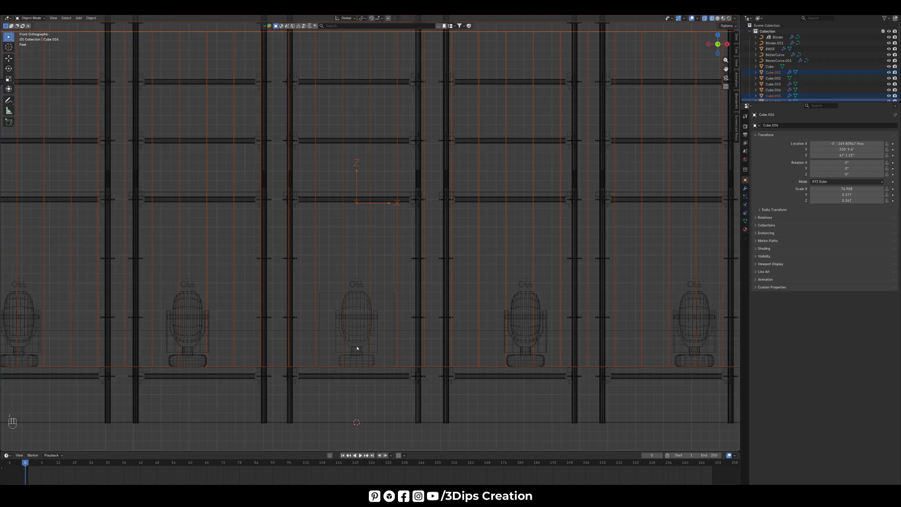
scroll(357, 349, up, 3)
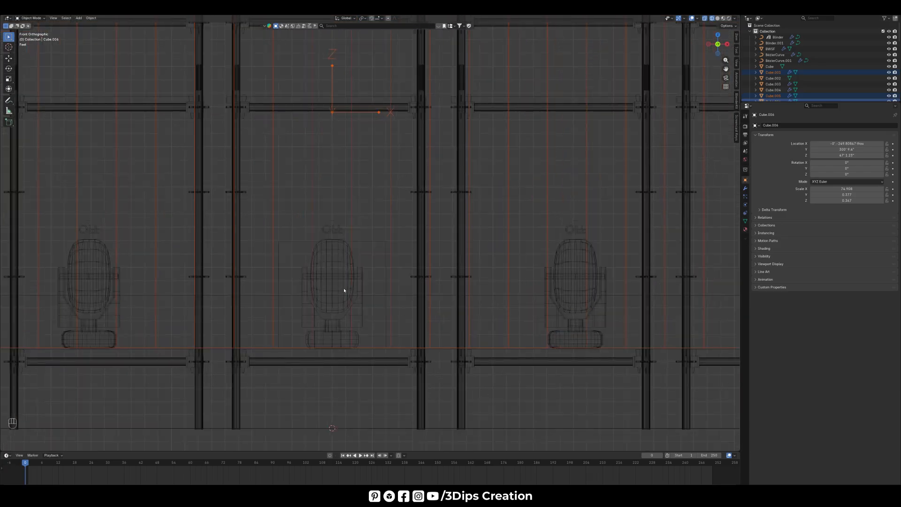
key(g)
key(z)
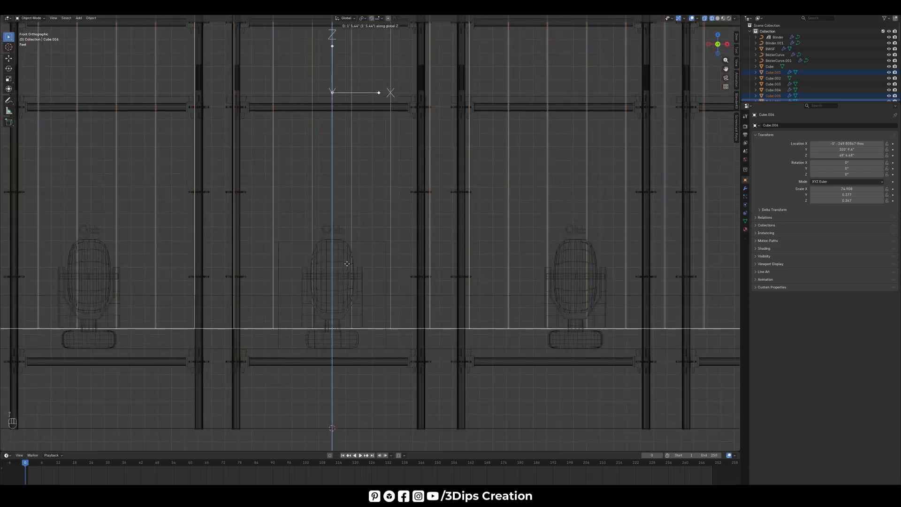
key(shift)
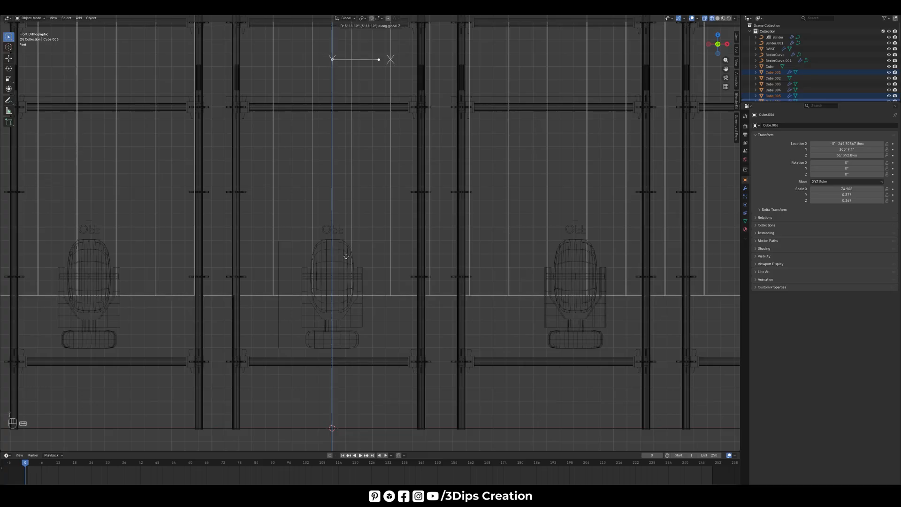
click(346, 257)
scroll(352, 356, down, 6)
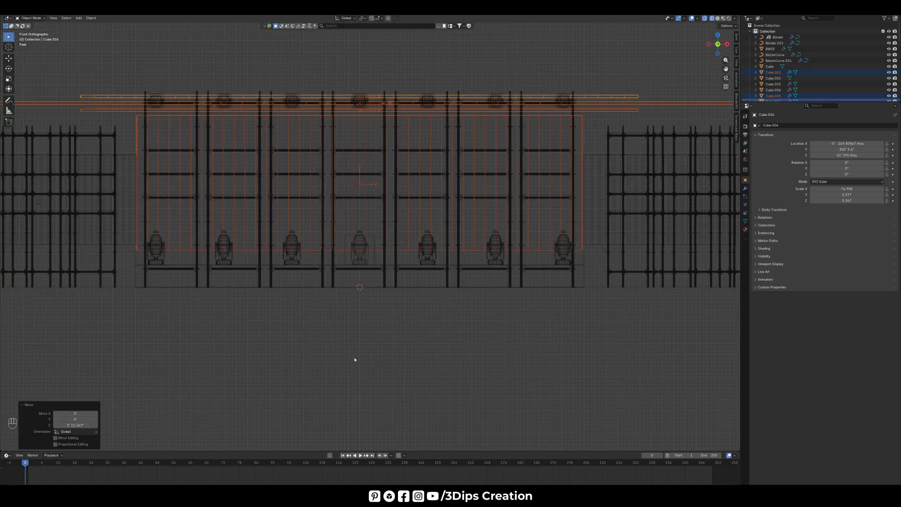
key(z)
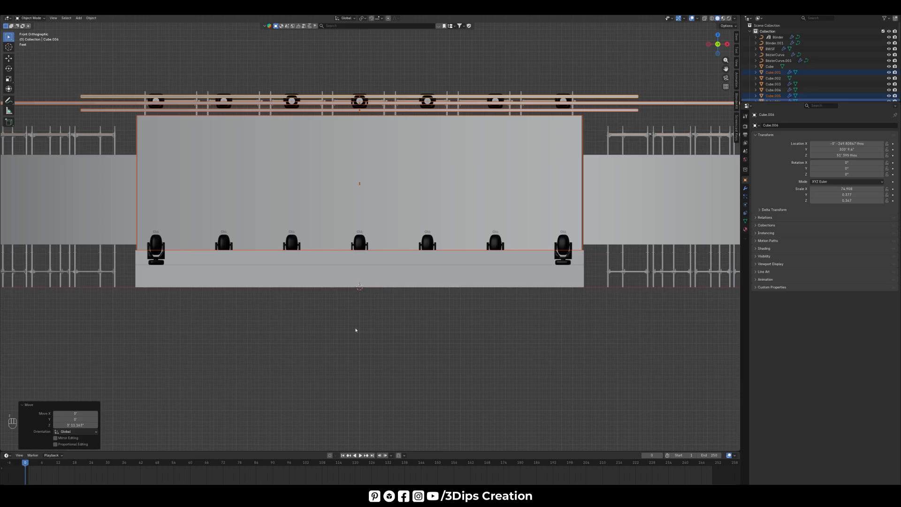
Raise the upper moving-head light row about 4 ft 11 in along Z, above the curved bars.
scroll(348, 372, down, 2)
middle_drag(348, 372, 313, 217)
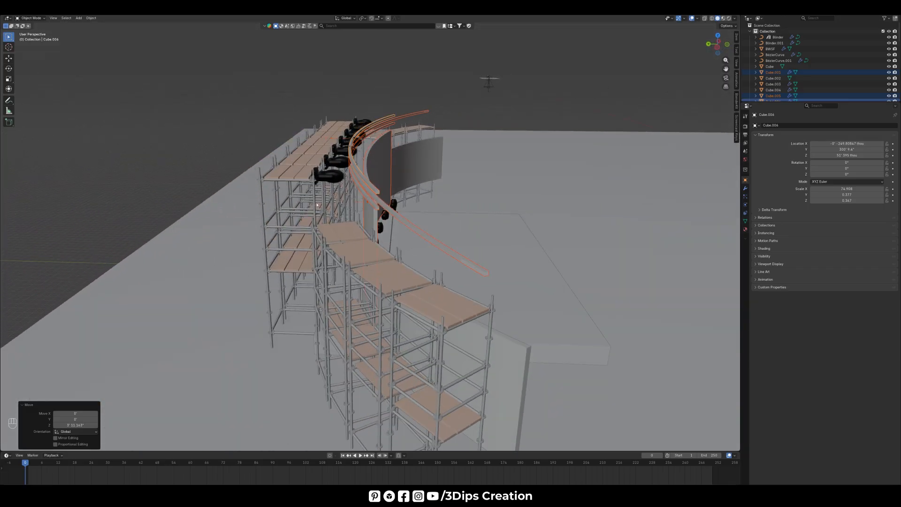
click(332, 189)
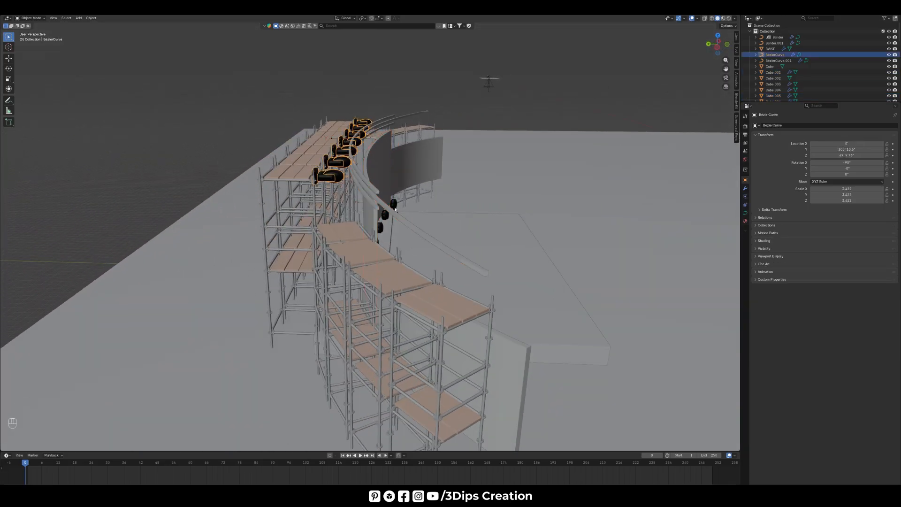
key(KP_1)
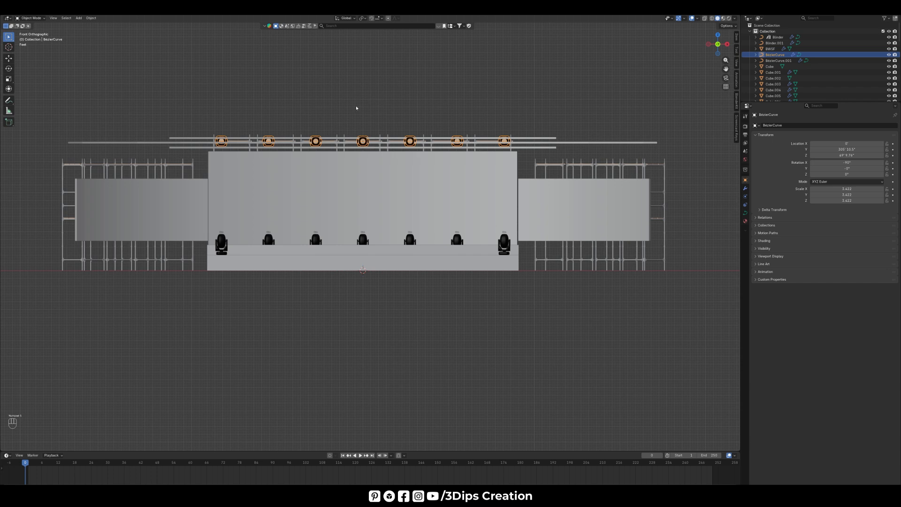
key(g)
key(z)
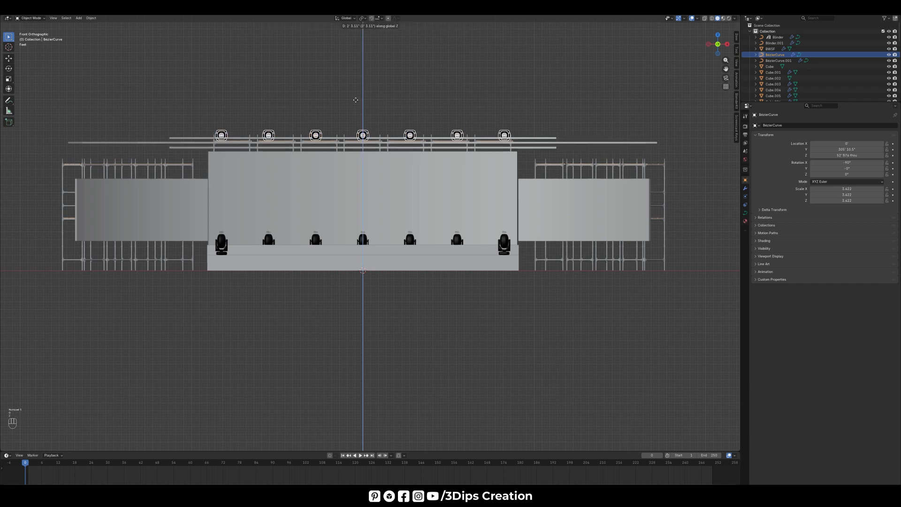
shift+click(369, 55)
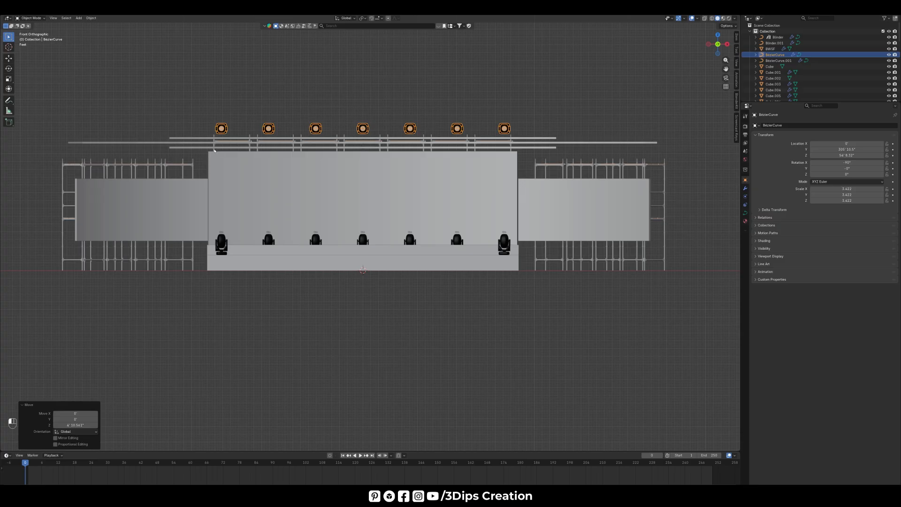
Select the seven straight scaffolding towers behind the central screen.
click(226, 149)
key(KP_7)
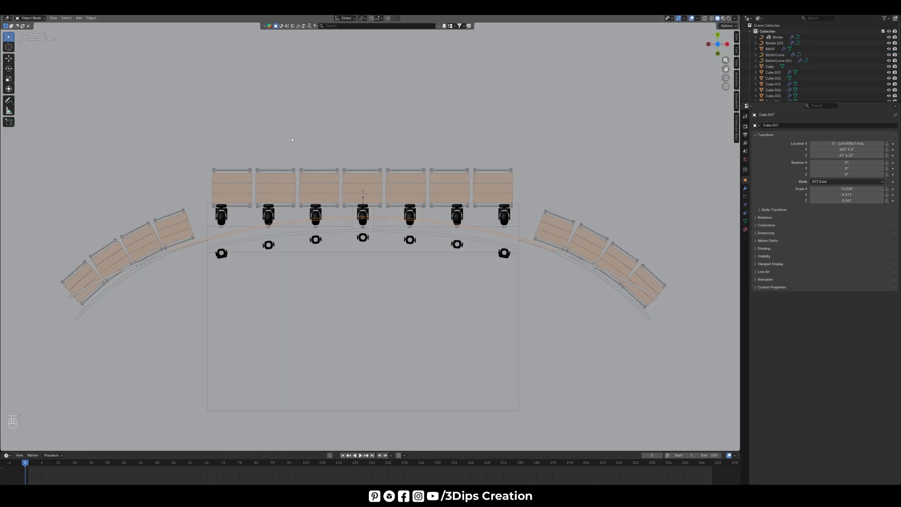
click(232, 188)
shift+click(275, 188)
shift+click(330, 197)
shift+click(369, 192)
shift+click(417, 184)
shift+click(449, 188)
shift+click(488, 187)
Scale the selected scaffolding towers by about 1.124 and raise them about 3 ft 6 in along Z to ground level.
key(KP_1)
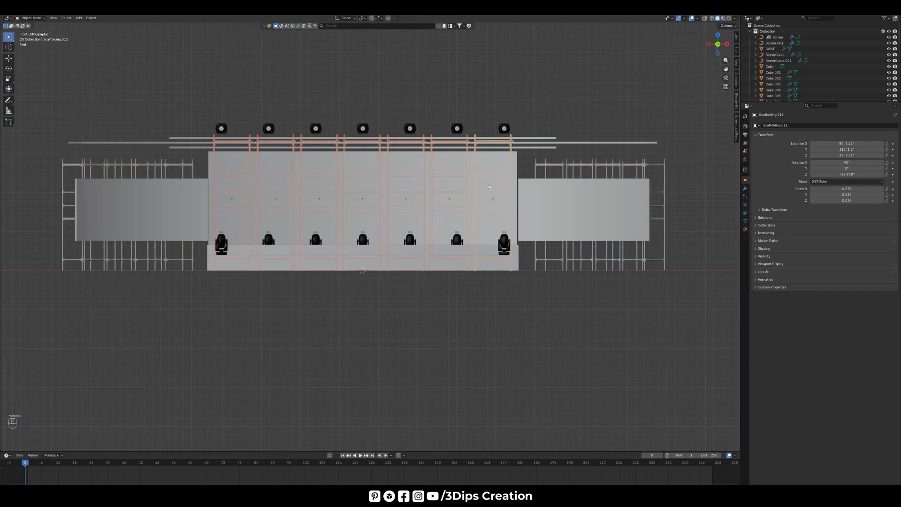
key(s)
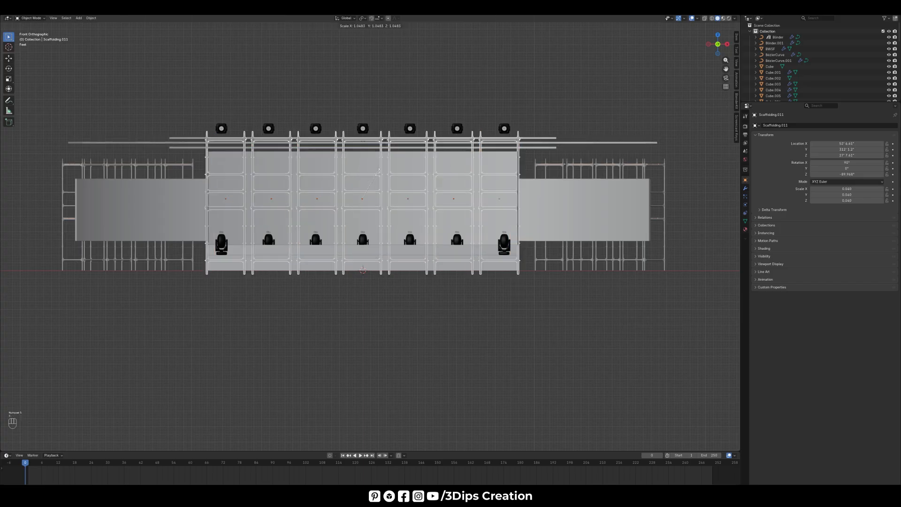
click(379, 169)
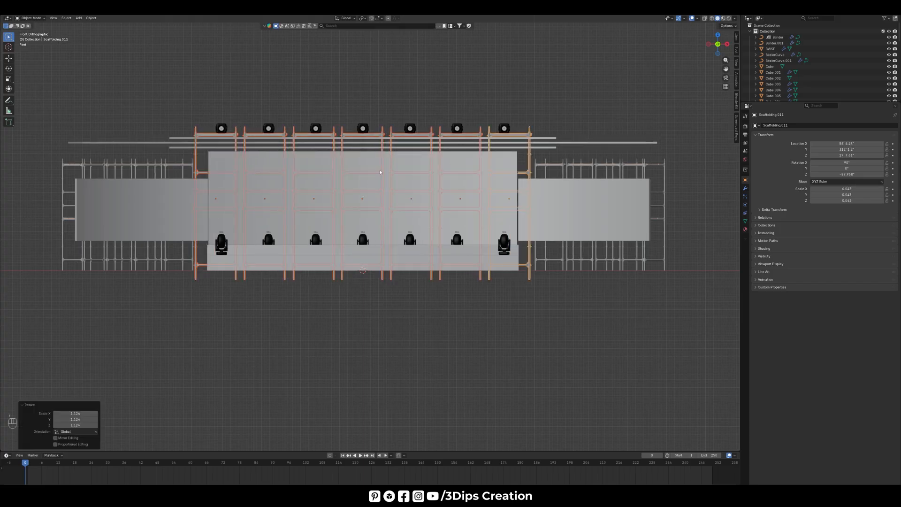
key(g)
key(z)
key(shift)
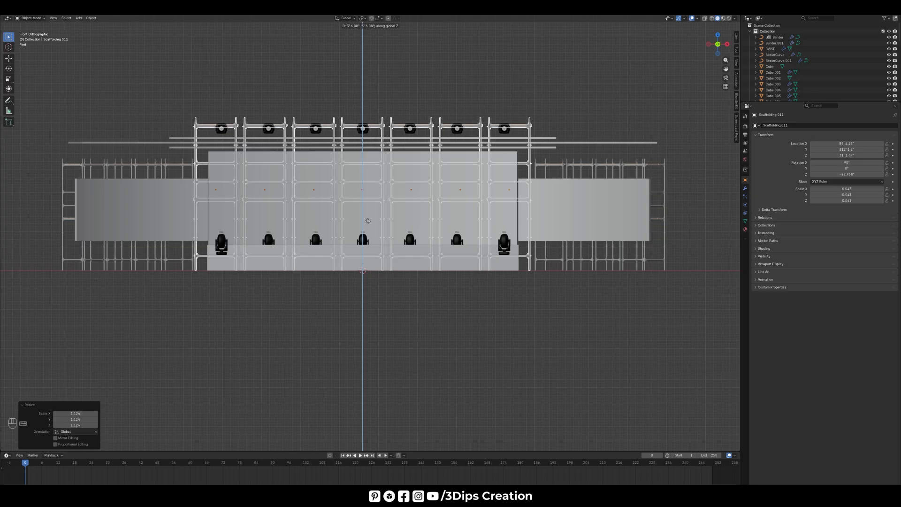
click(367, 221)
Enlarge the seven scaffolding towers further by about 1.047 and raise them about 1 ft 5 in along Z.
key(s)
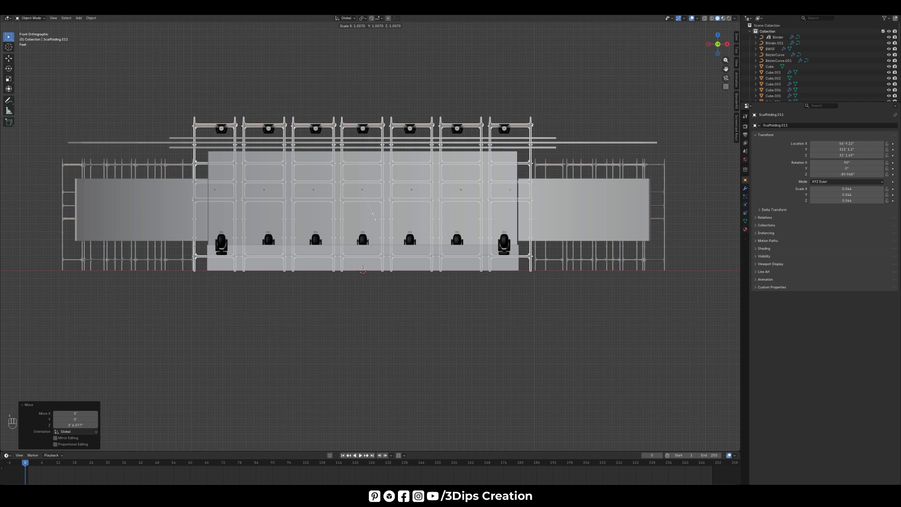
click(372, 220)
key(g)
key(z)
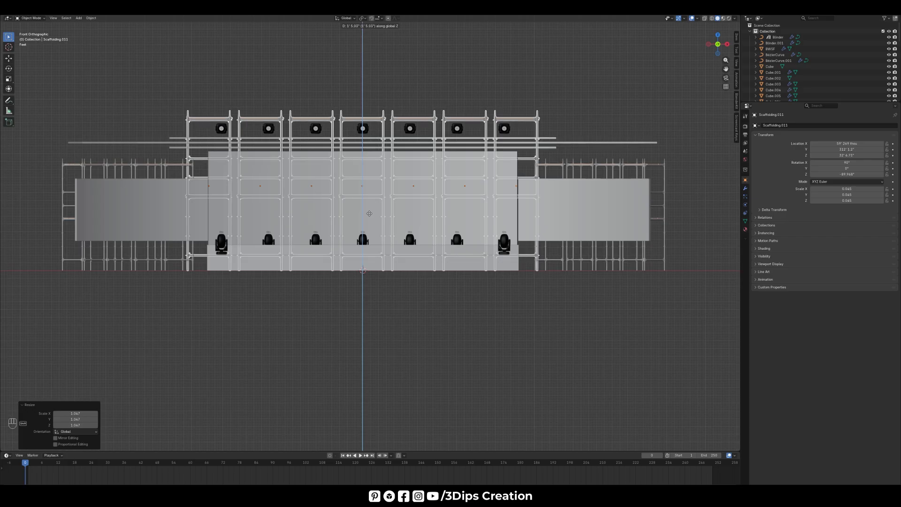
click(370, 213)
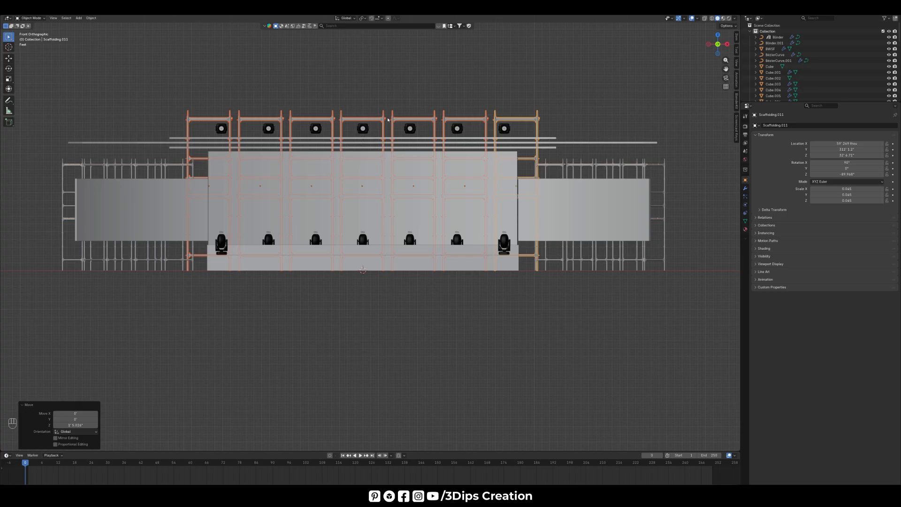
Move the seven scaffolding towers backward along Y, clear of the upper light row.
key(KP_7)
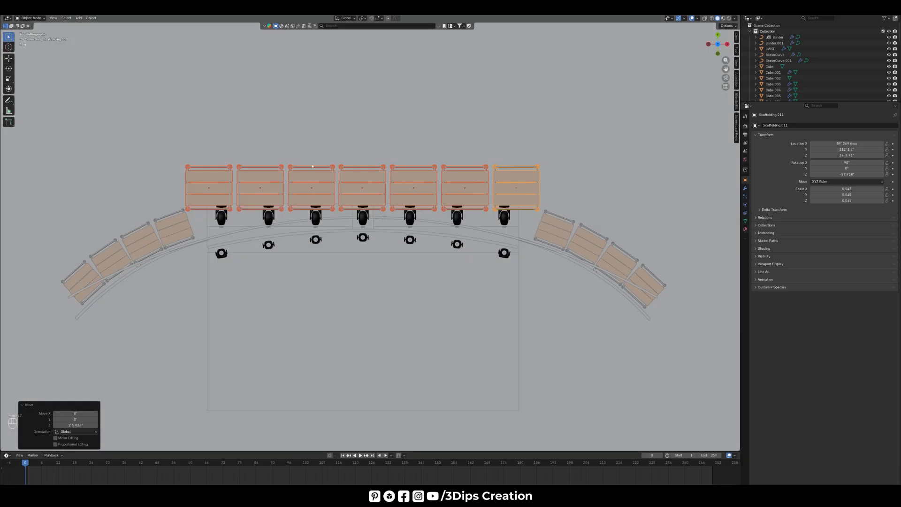
key(g)
key(y)
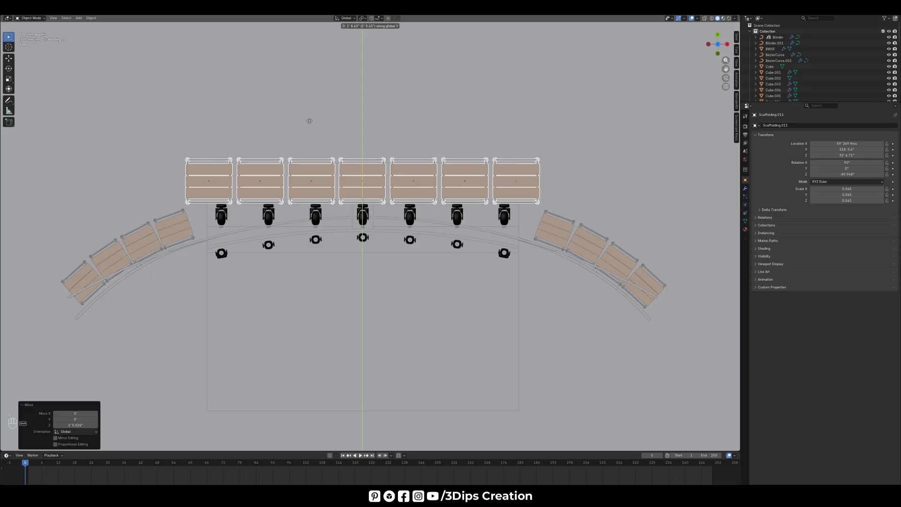
click(309, 122)
Scale the upper light row by about 1.083 and move it about 1 ft 7.5 in back along Y toward the scaffolding.
click(219, 216)
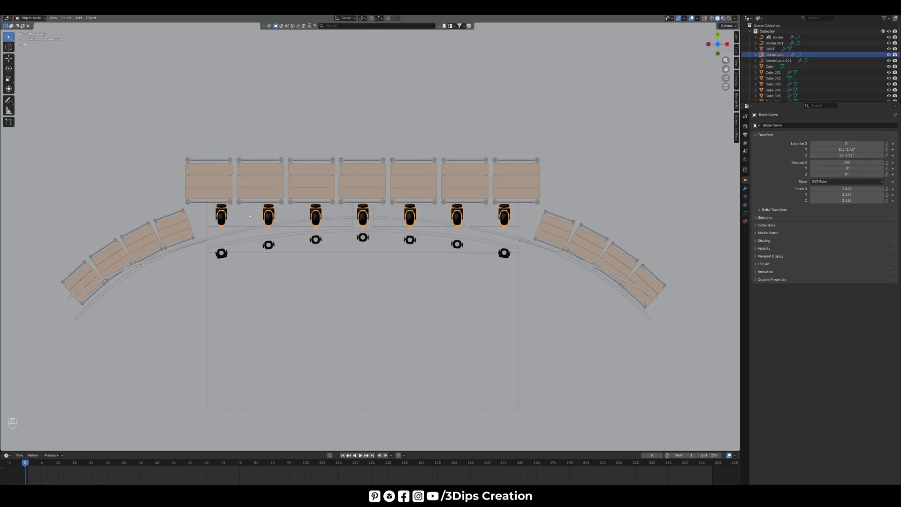
key(s)
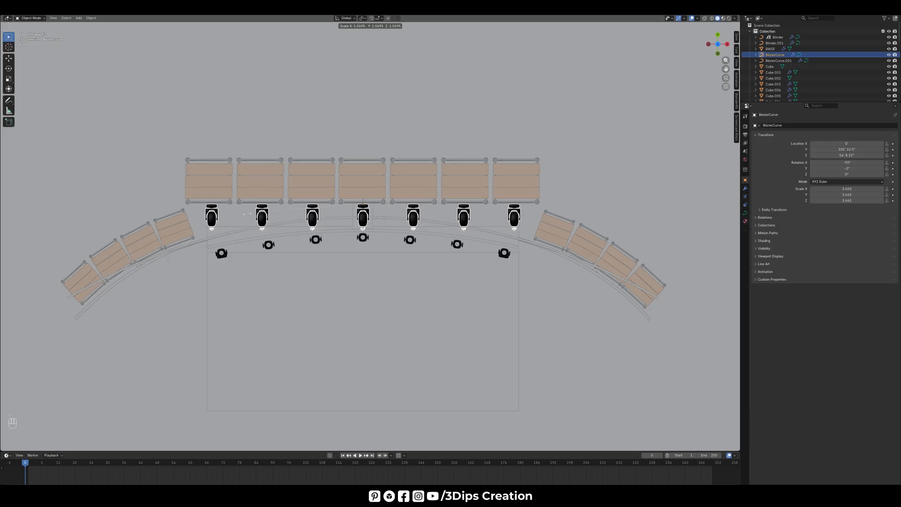
click(246, 214)
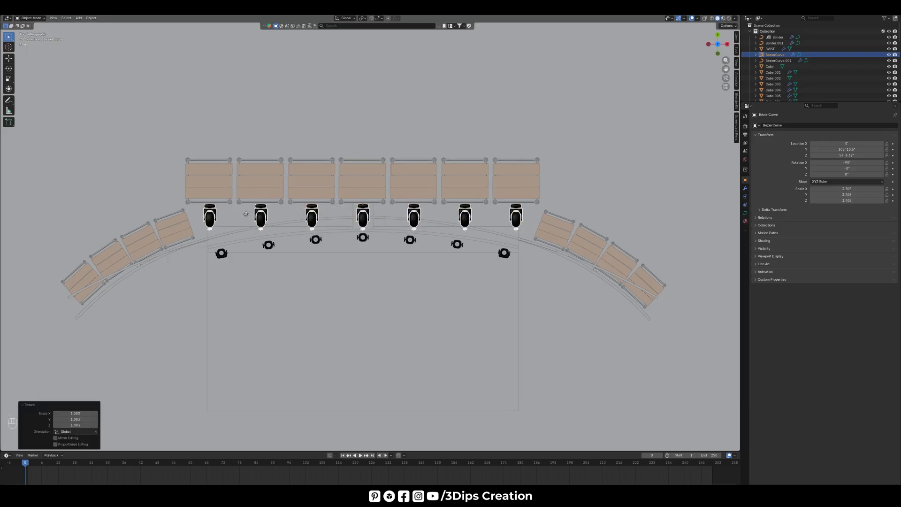
key(g)
key(y)
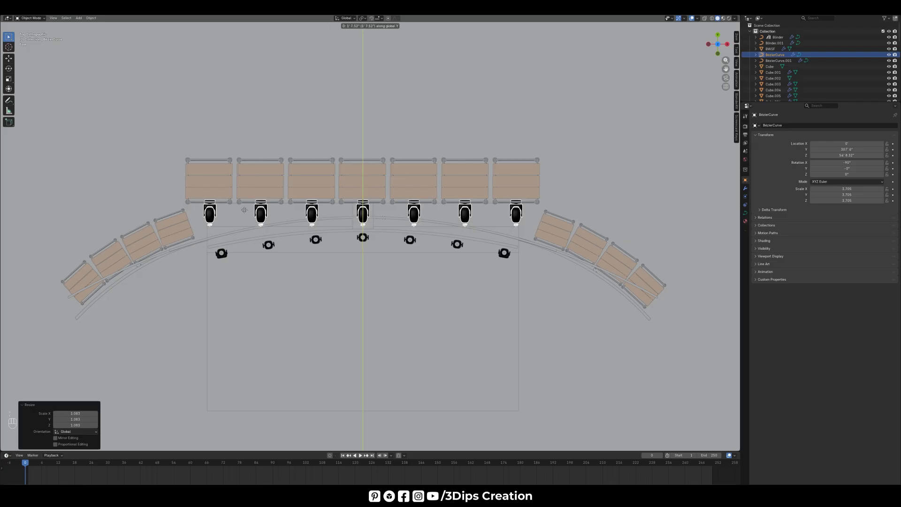
click(244, 212)
Raise the upper light row about 3 ft 3 in along Z to the scaffolding's top deck.
key(KP_1)
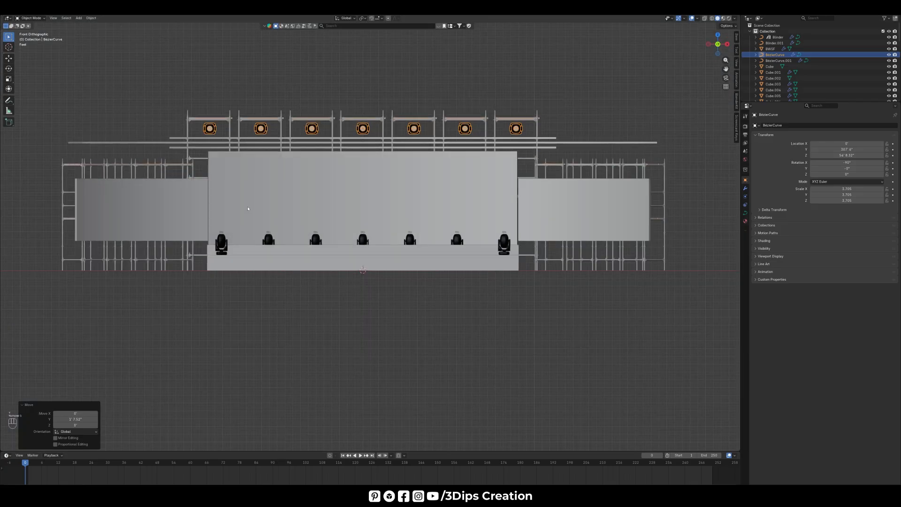
key(g)
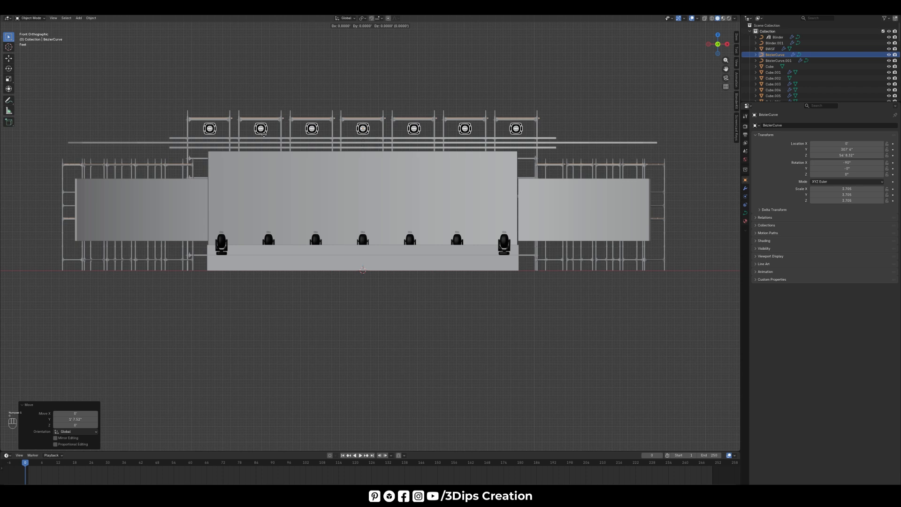
key(z)
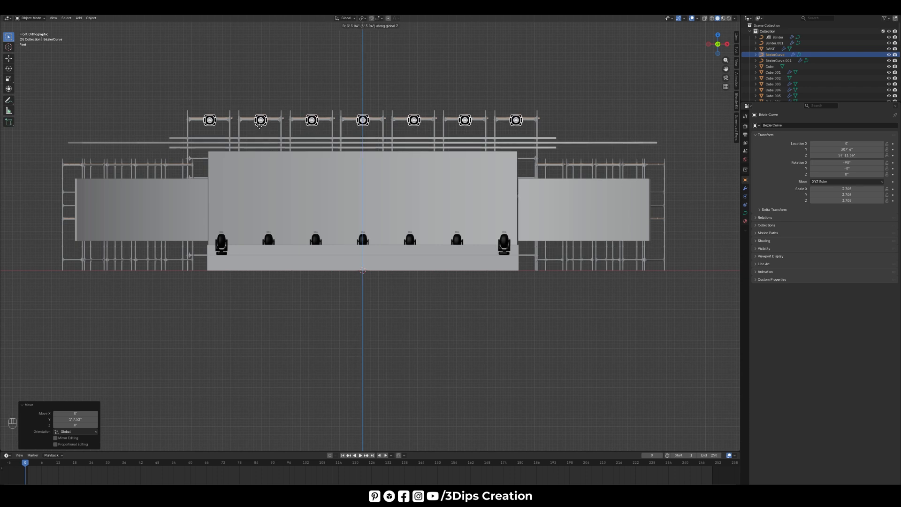
click(260, 127)
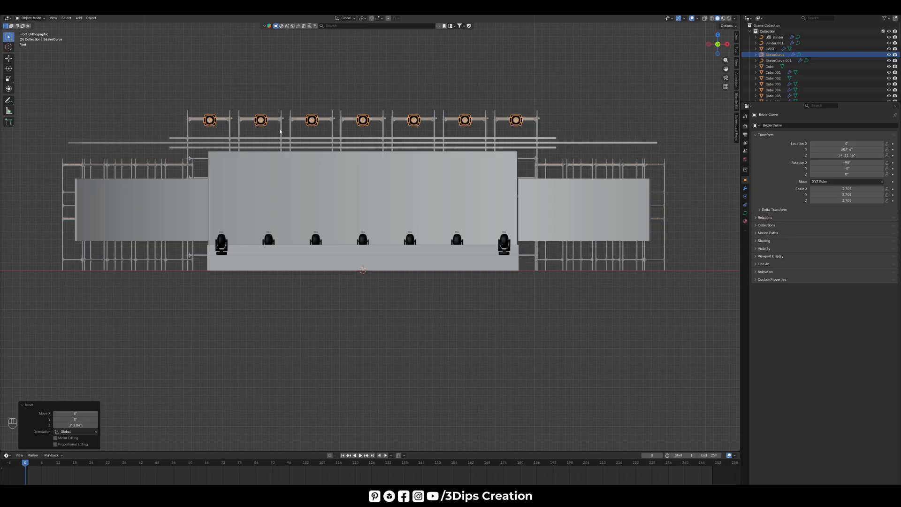
Scale the seven rear scaffolding towers down by about 0.945 and lower them about 1 ft 10 in along Z to the ground.
drag(187, 130, 553, 136)
key(s)
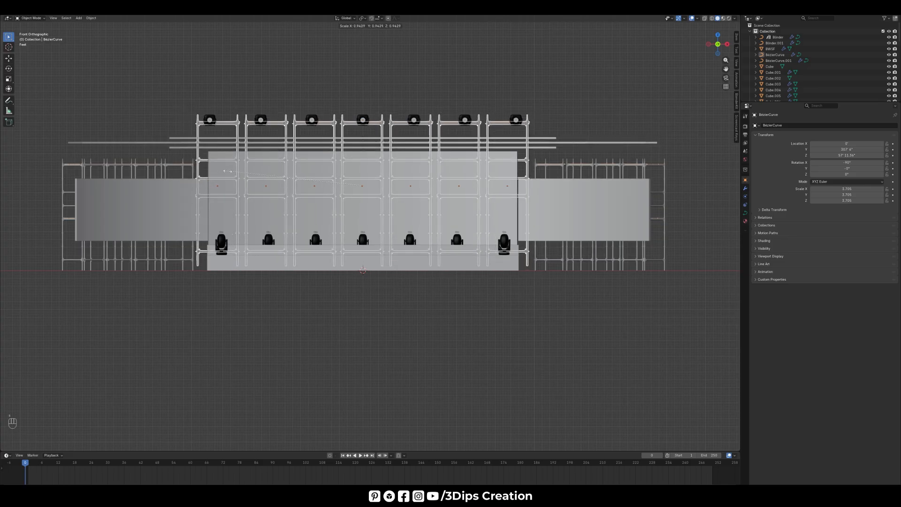
click(228, 171)
key(g)
key(z)
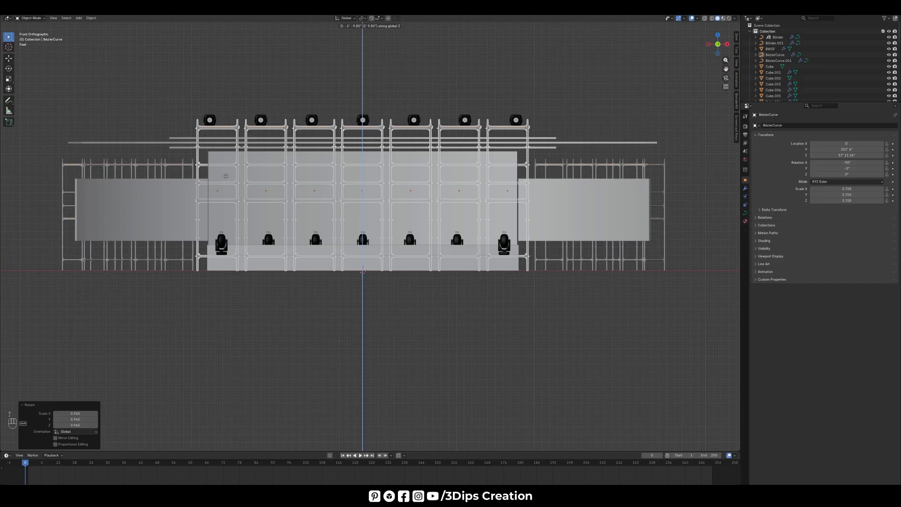
click(226, 176)
Lower the upper light row about 3 ft 6 in along Z and scale it by about 0.942 to fit the scaffolding bays.
click(214, 118)
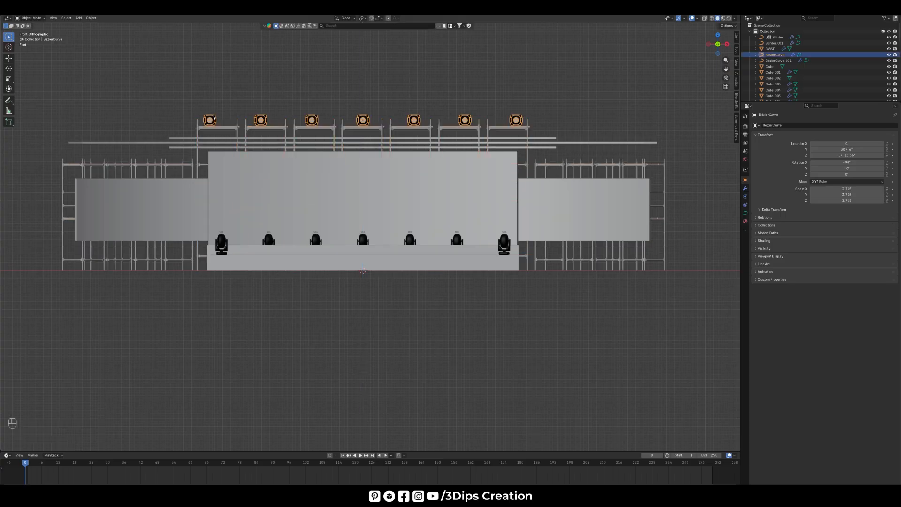
key(g)
key(z)
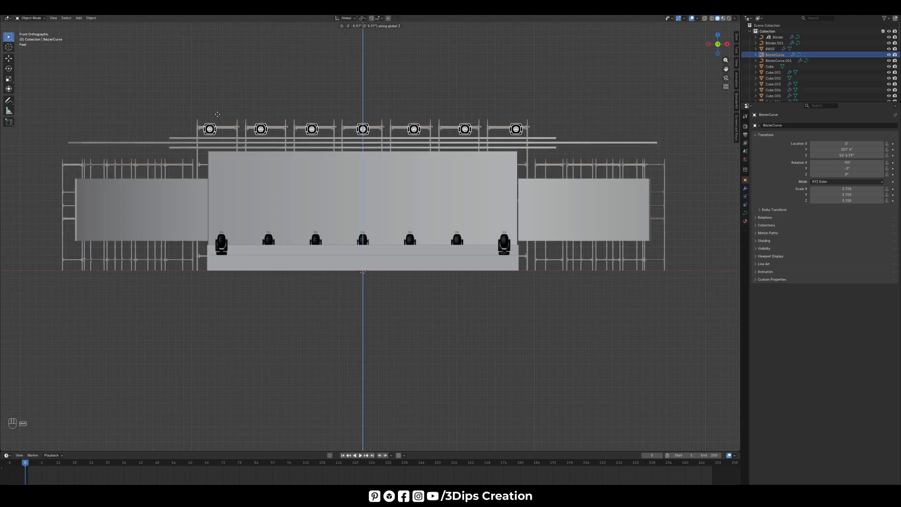
click(217, 115)
key(s)
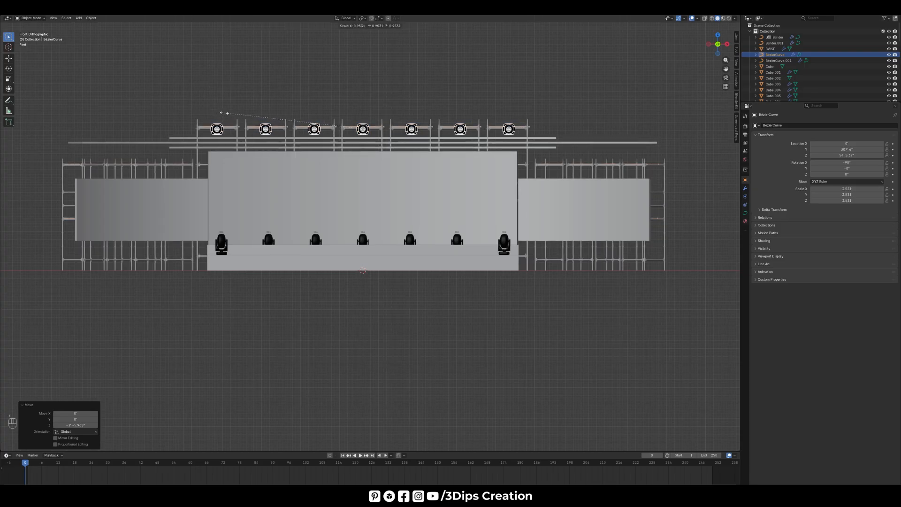
click(226, 114)
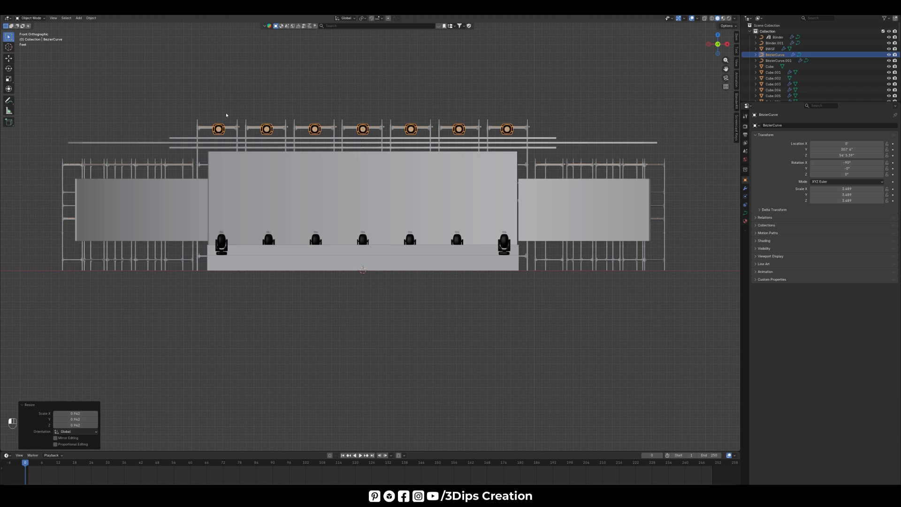
Move the upper light row about 6.5 in back along Y against the front of the scaffolding.
key(KP_7)
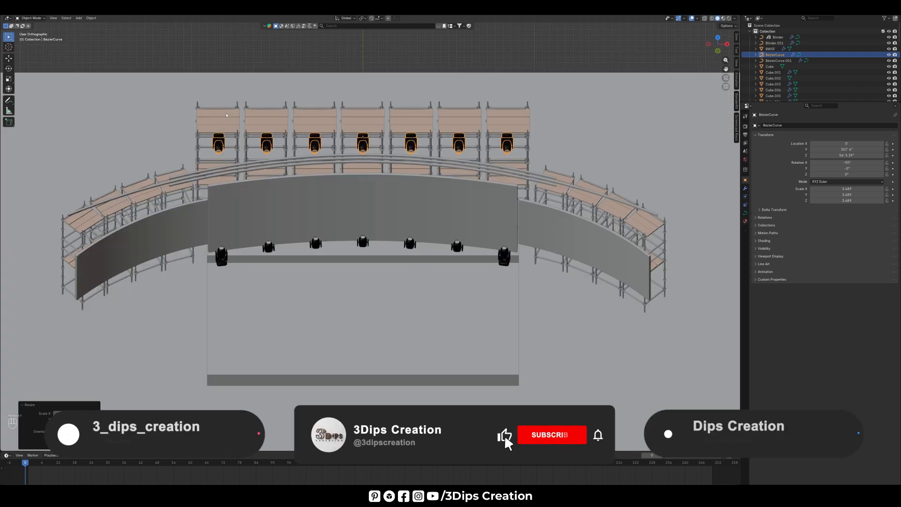
key(g)
key(y)
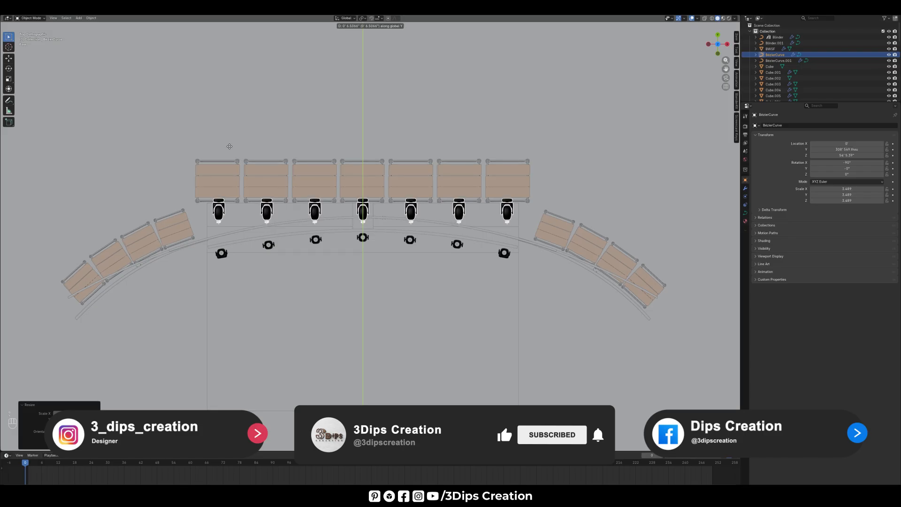
click(230, 148)
key(KP_1)
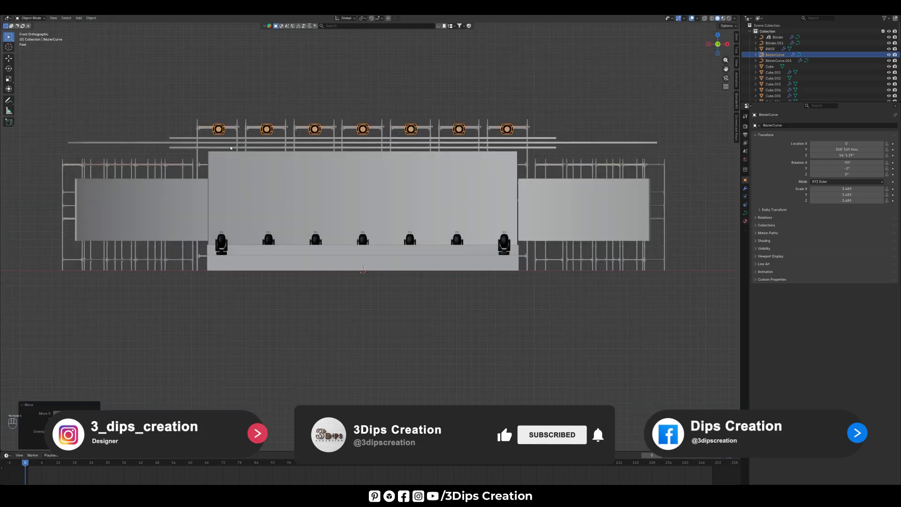
scroll(367, 222, up, 4)
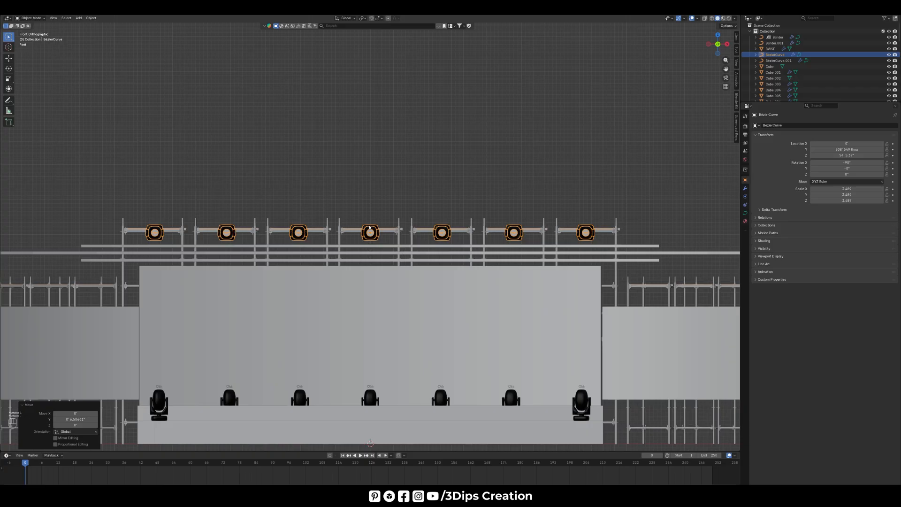
scroll(368, 220, down, 1)
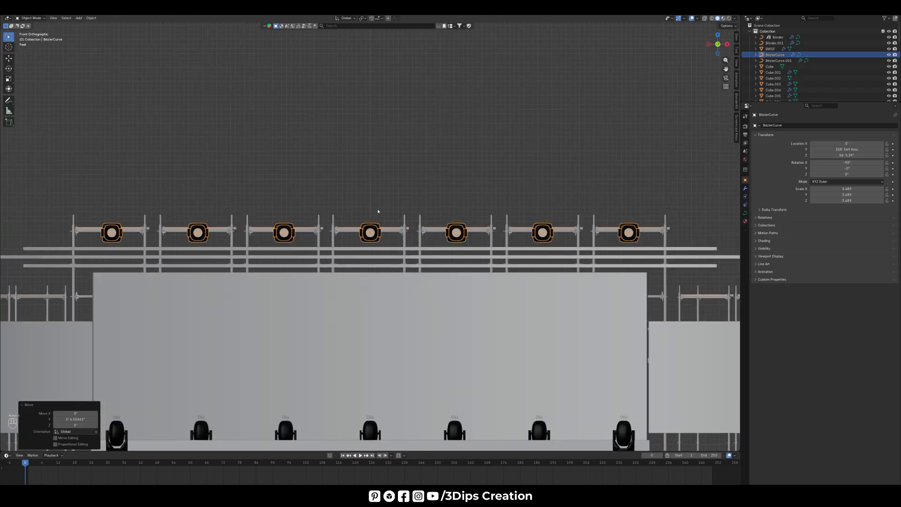
scroll(378, 211, down, 2)
middle_drag(385, 205, 339, 224)
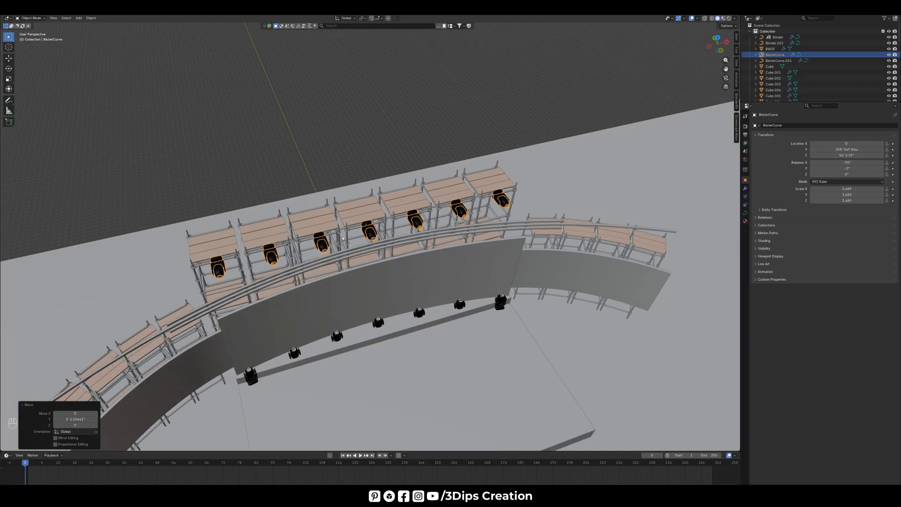
Delete the light row on the stage and duplicate the upper light row straight down along Z to replace it.
click(381, 323)
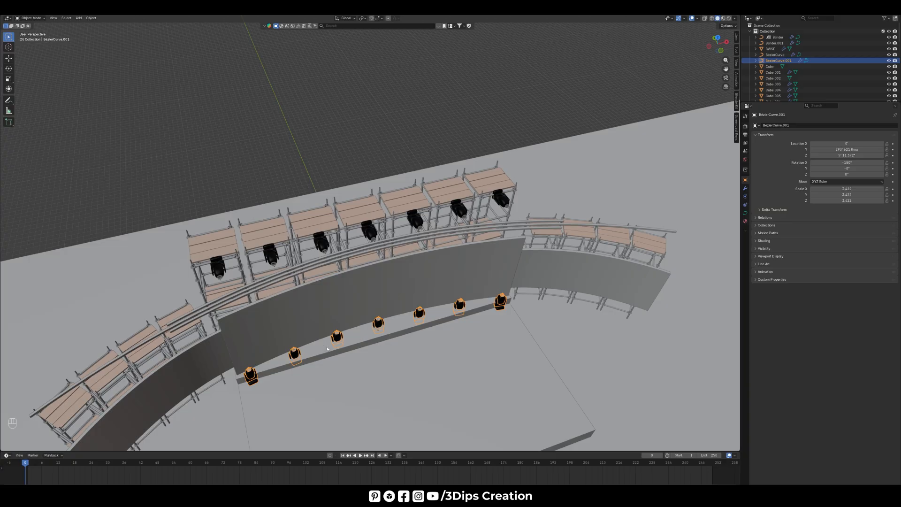
key(Delete)
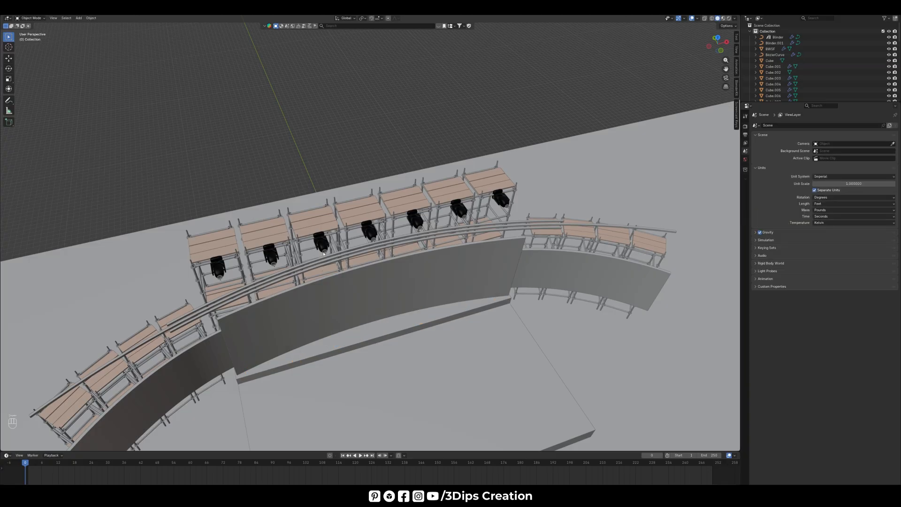
click(324, 249)
key(shift+d)
key(z)
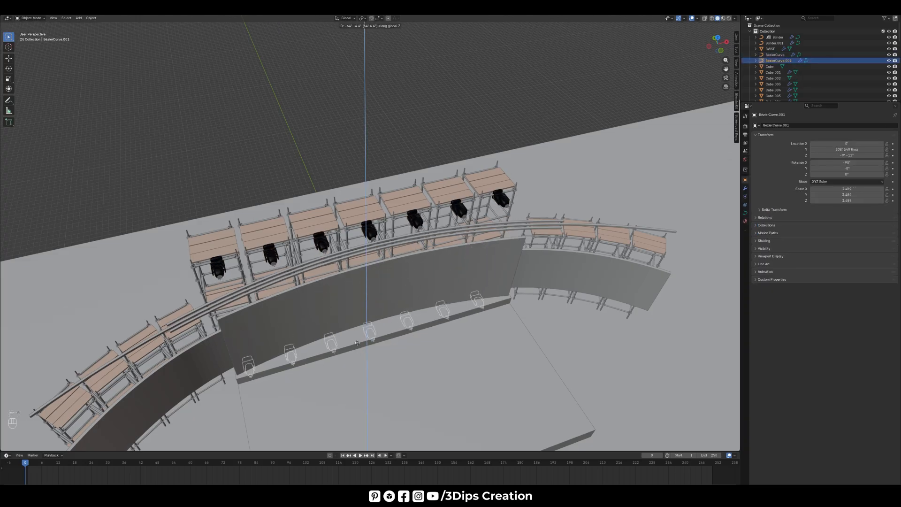
click(356, 340)
Raise the duplicated light row about 12 ft 8 in along Z, just above the stage deck.
key(KP_1)
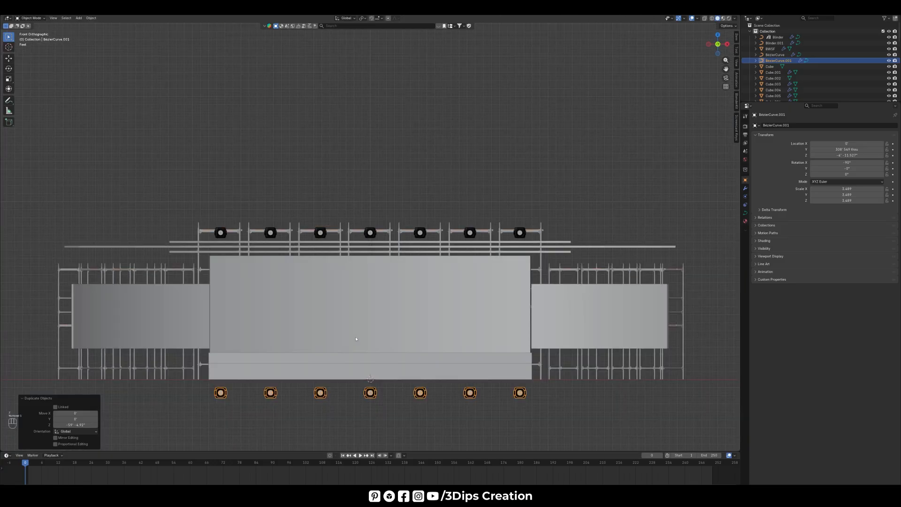
key(g)
key(z)
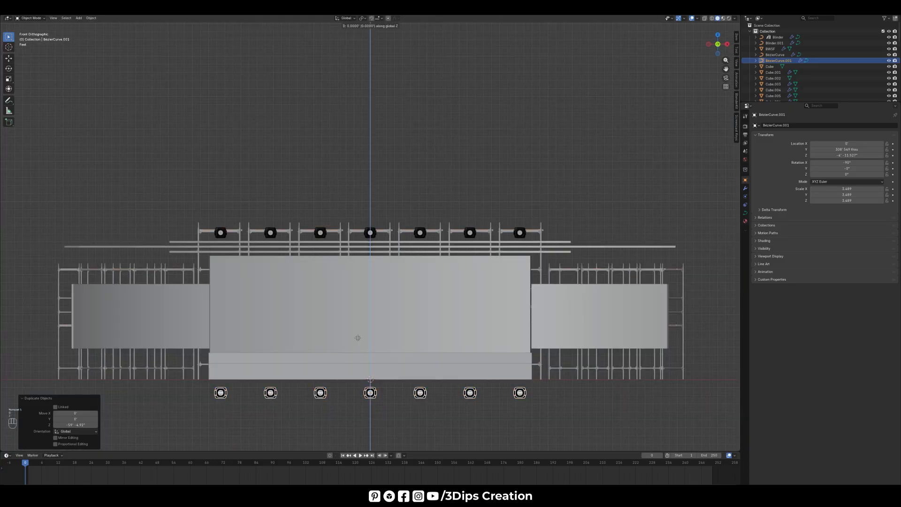
click(364, 278)
Rotate the duplicated light row 90° so its heads stand upright and move it about 23 ft forward along Y onto the stage.
key(KP_3)
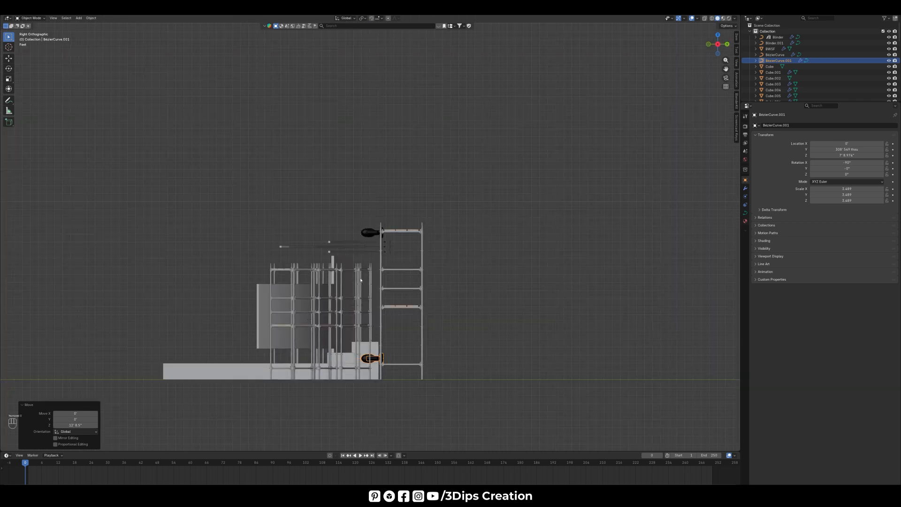
key(r)
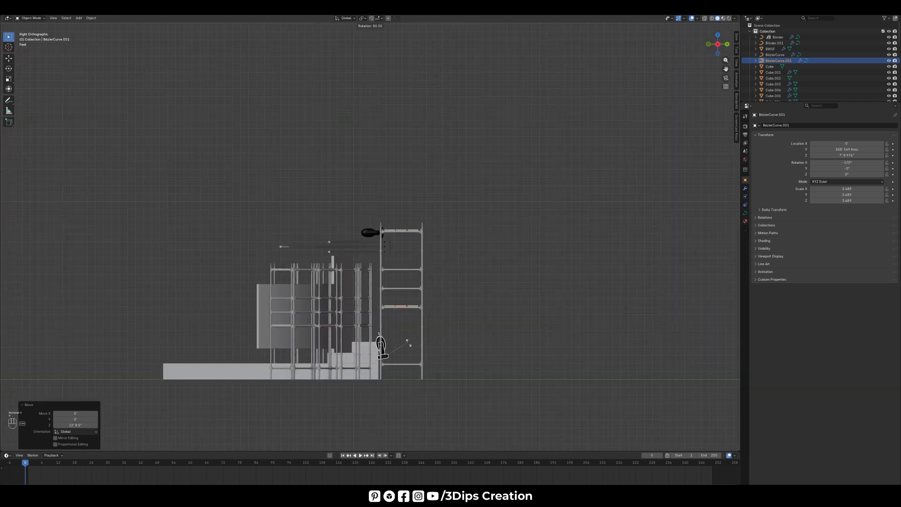
click(413, 347)
key(g)
key(y)
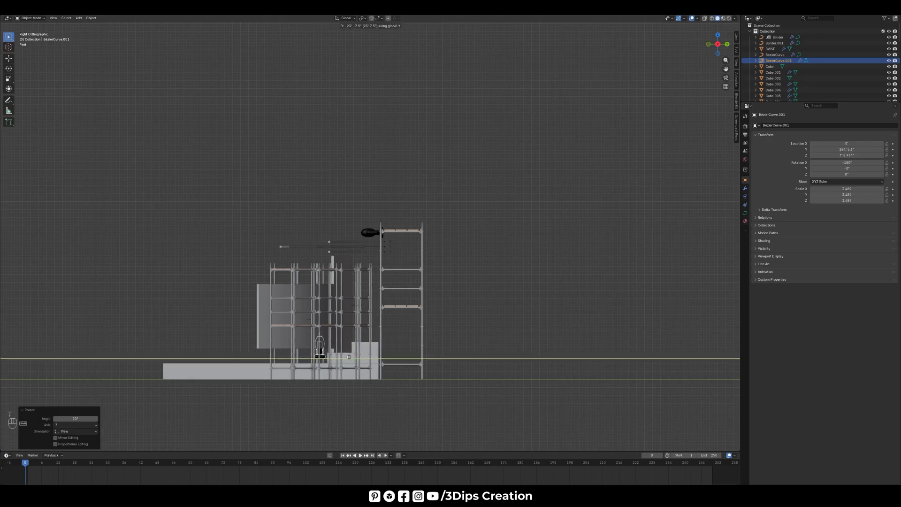
click(361, 358)
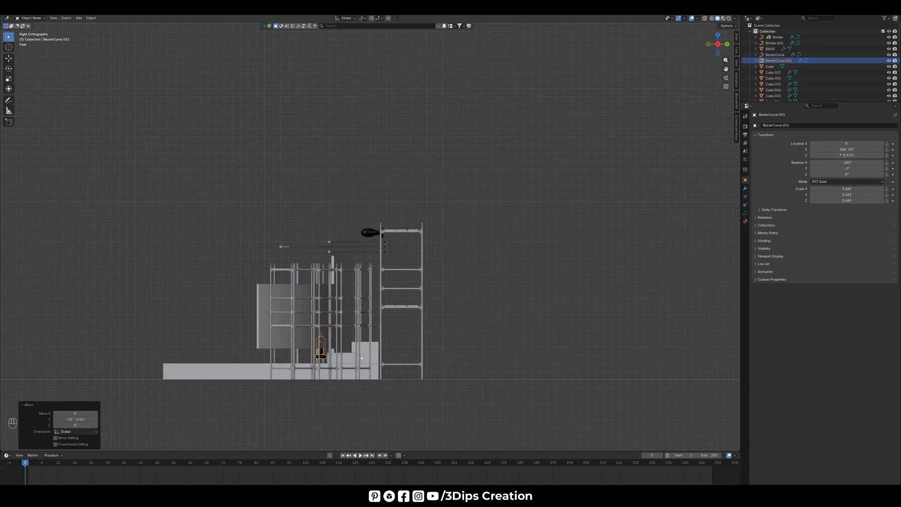
Lower the upright light row about 1 ft 10 in along Z so its bases rest on the stage deck.
key(KP_Decimal)
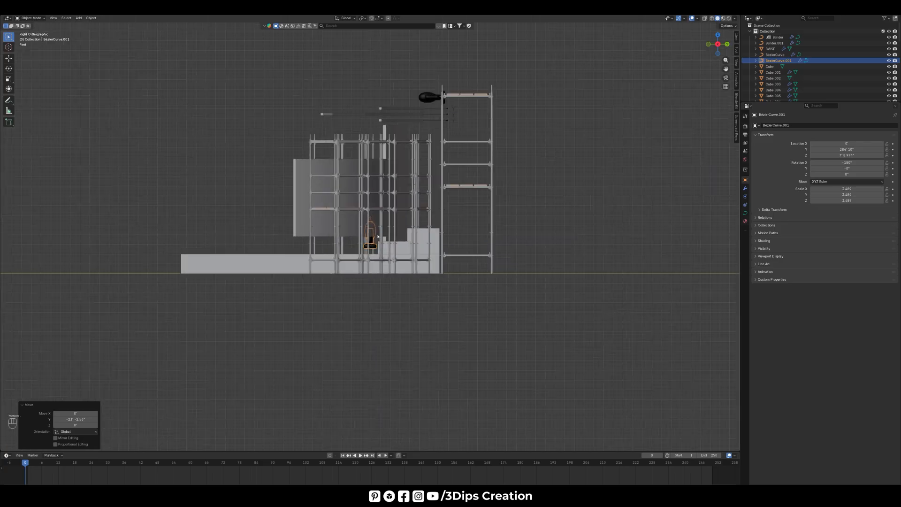
scroll(378, 237, up, 6)
key(g)
key(z)
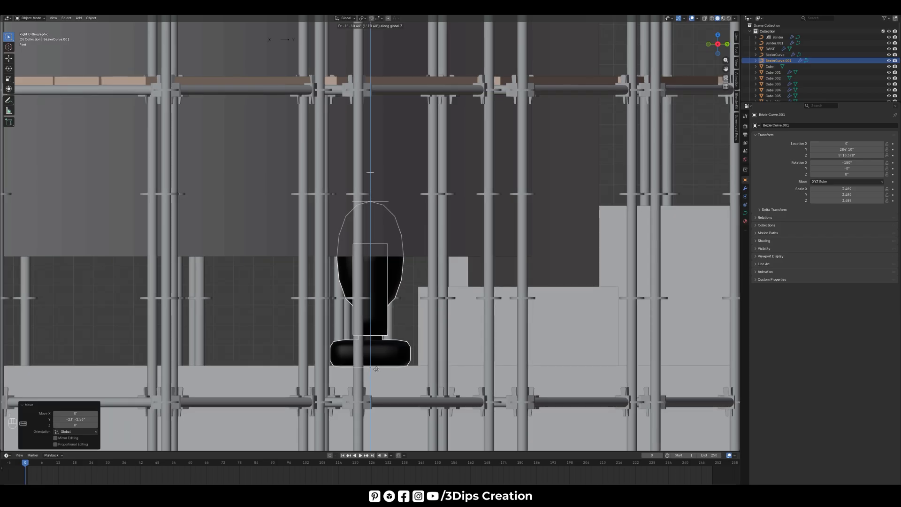
click(377, 369)
key(KP_1)
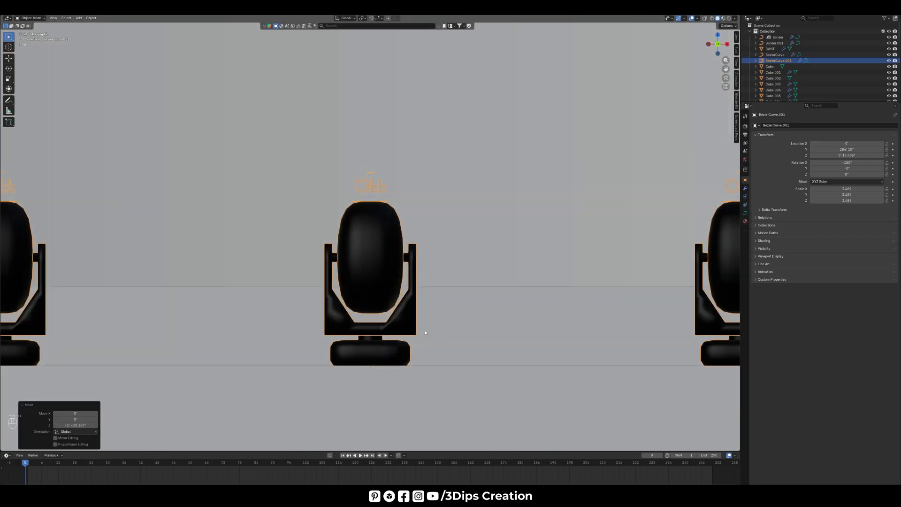
scroll(427, 319, down, 8)
middle_drag(369, 261, 417, 246)
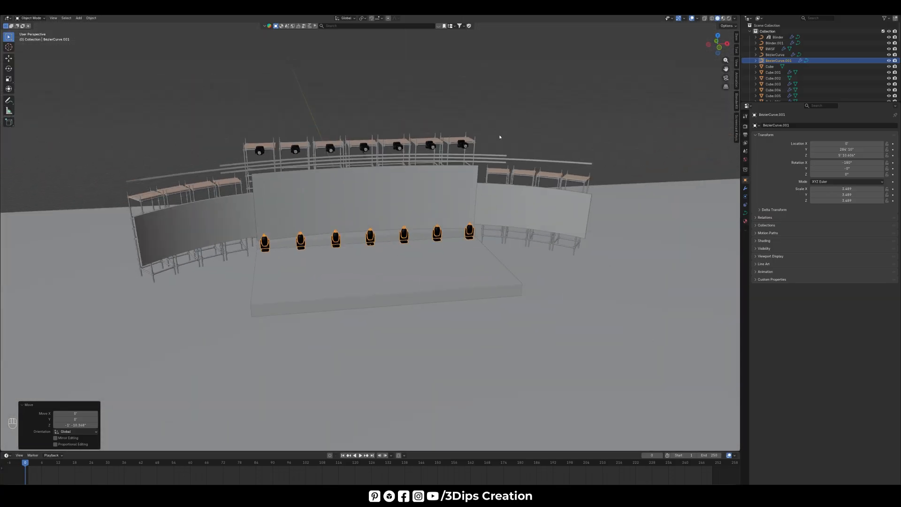
click(517, 99)
Add a Bézier curve to the scene and scale it up by about 21.13.
middle_drag(421, 250, 171, 193)
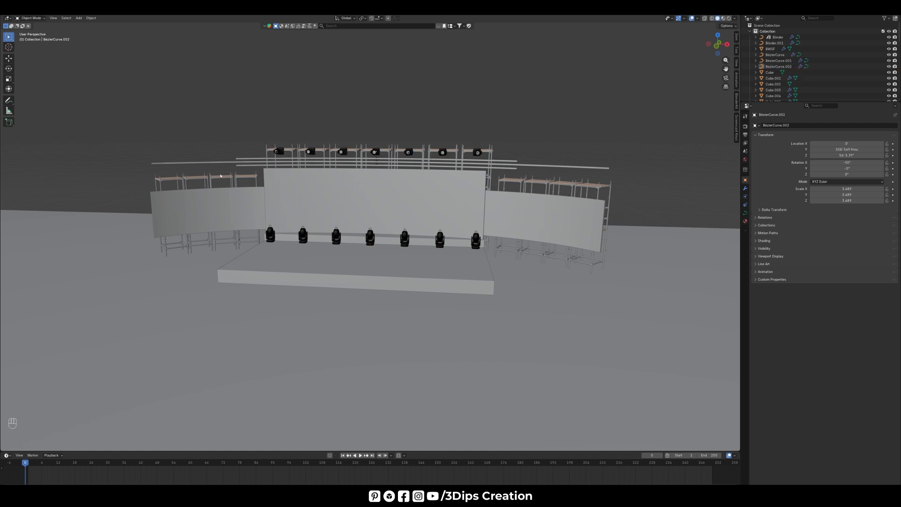
middle_drag(221, 175, 216, 198)
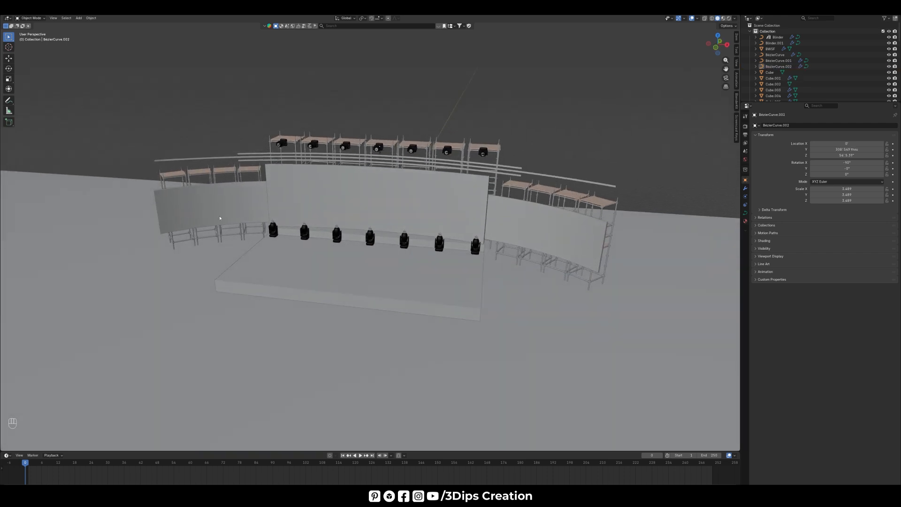
key(shift+a)
mouse_move(257, 308)
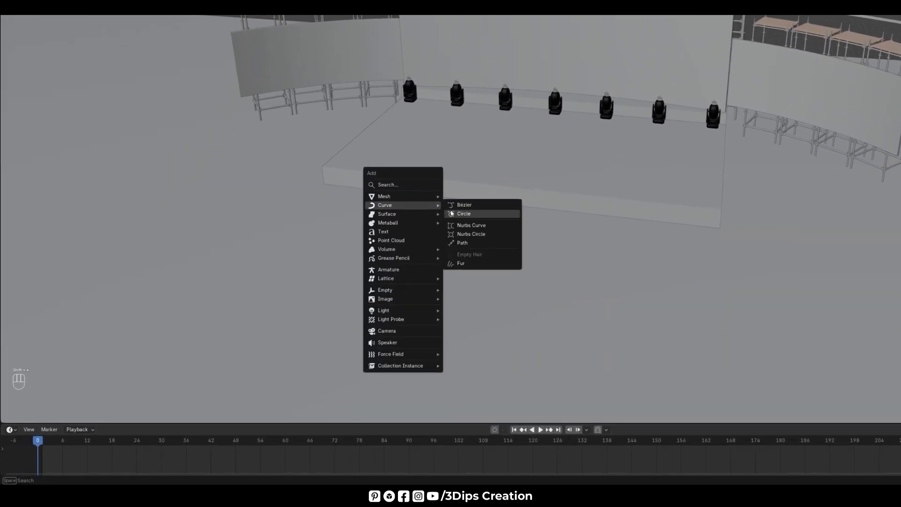
click(466, 207)
scroll(382, 322, down, 6)
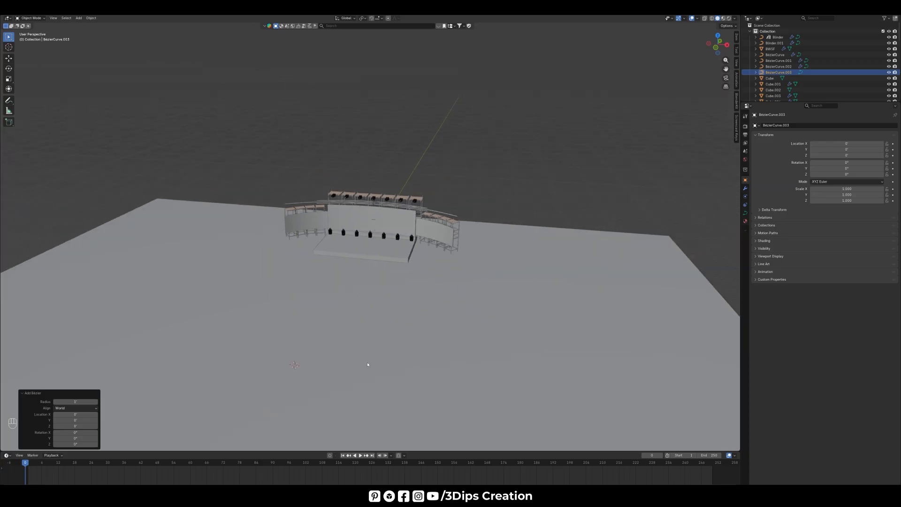
key(s)
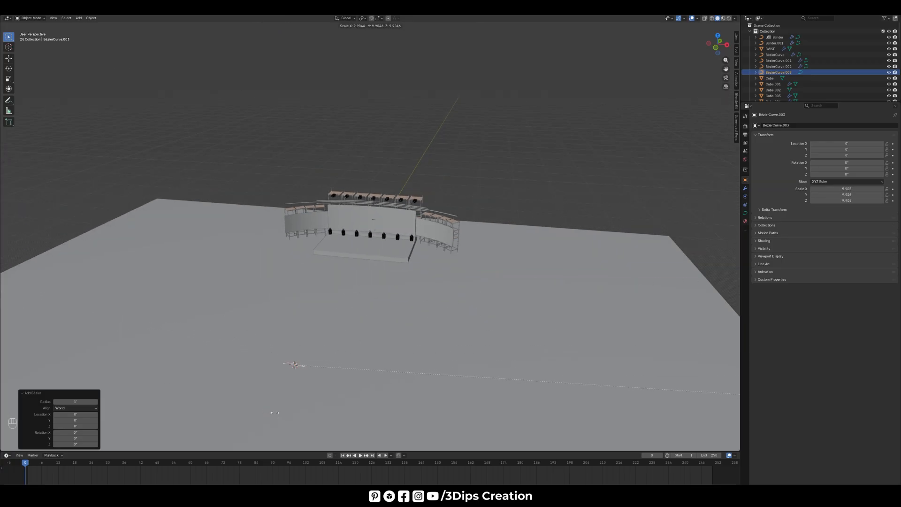
click(351, 31)
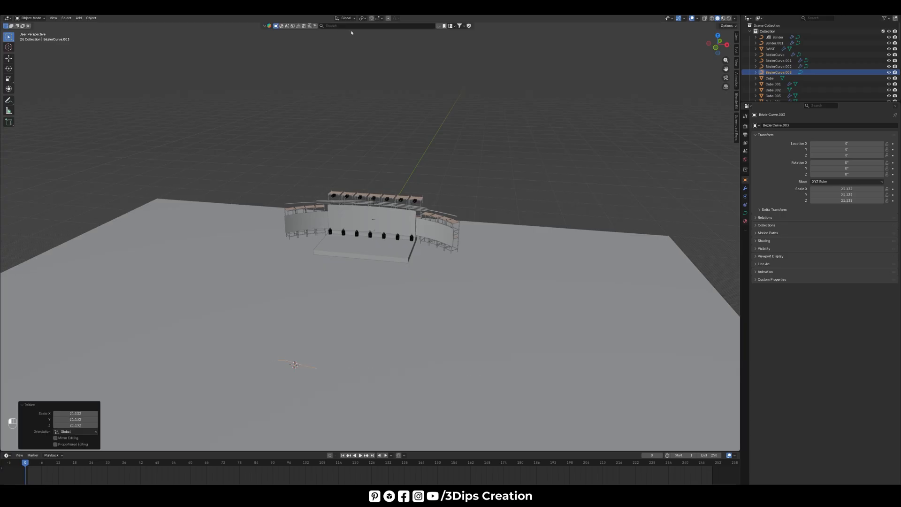
Raise the new Bézier curve along Z and move it about 177 ft back along Y toward the stage.
key(g)
key(z)
click(236, 400)
key(g)
key(y)
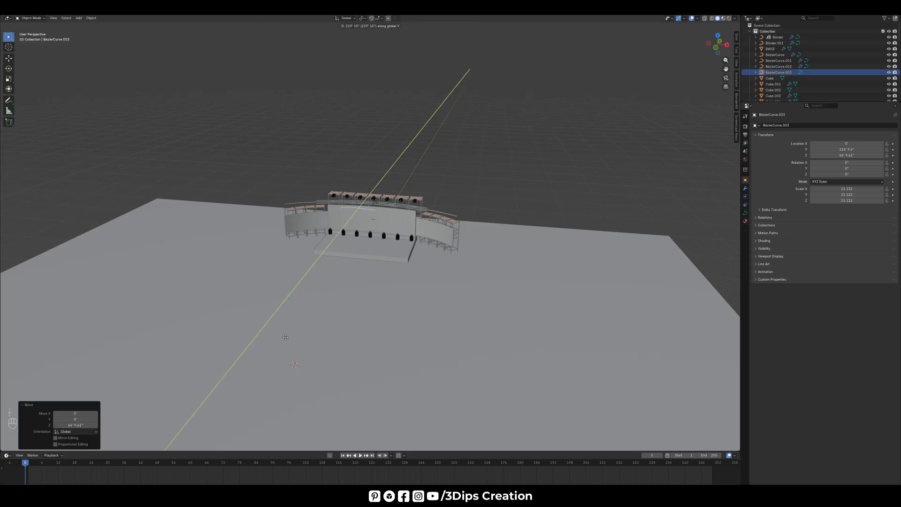
click(275, 348)
Straighten the new curve with Vector handles and subdivide it with three cuts.
key(KP_Decimal)
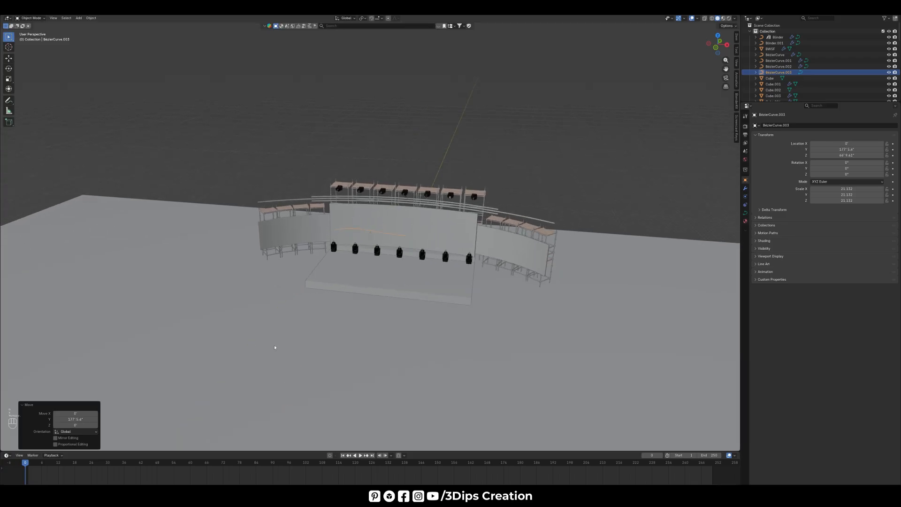
scroll(364, 235, up, 6)
middle_drag(346, 288, 380, 294)
scroll(352, 281, up, 1)
middle_drag(345, 257, 327, 264)
click(30, 18)
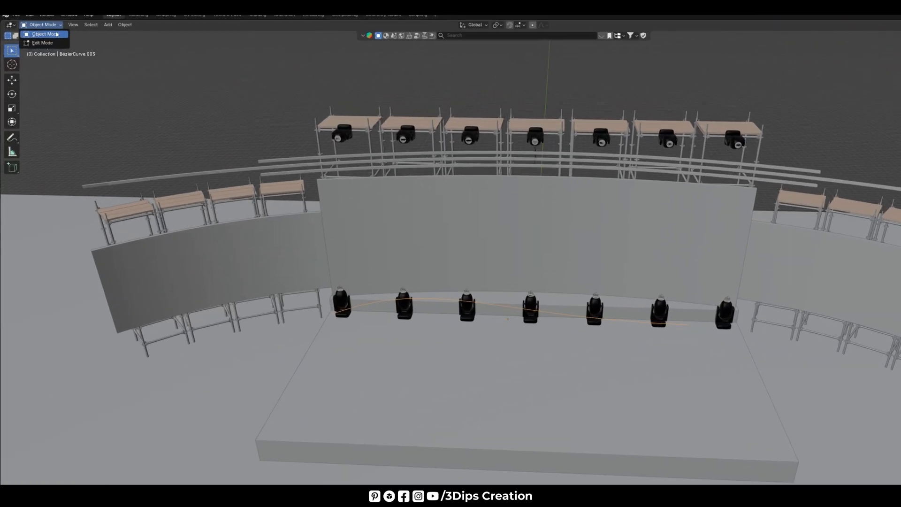
click(29, 30)
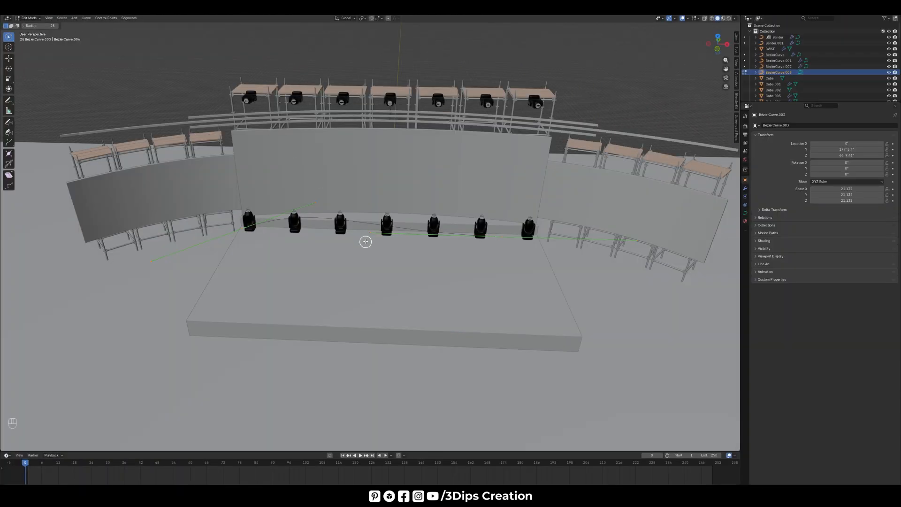
right_click(366, 241)
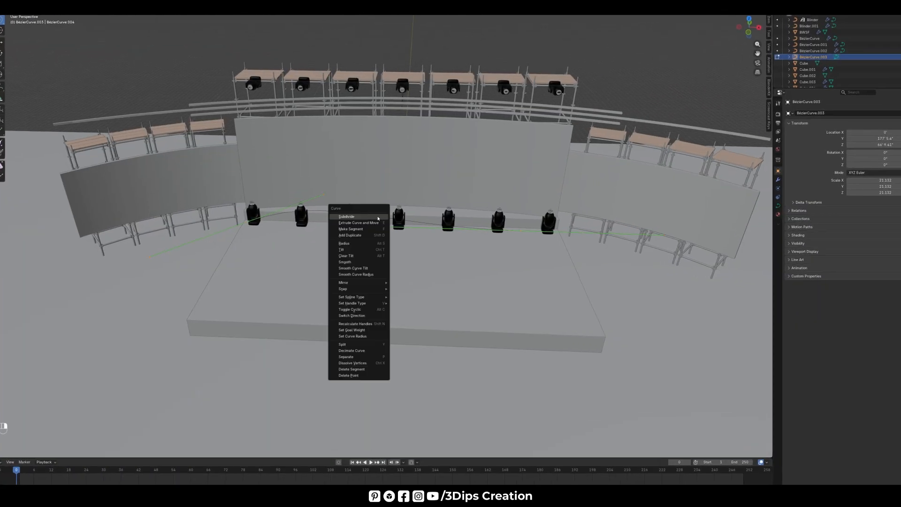
mouse_move(370, 305)
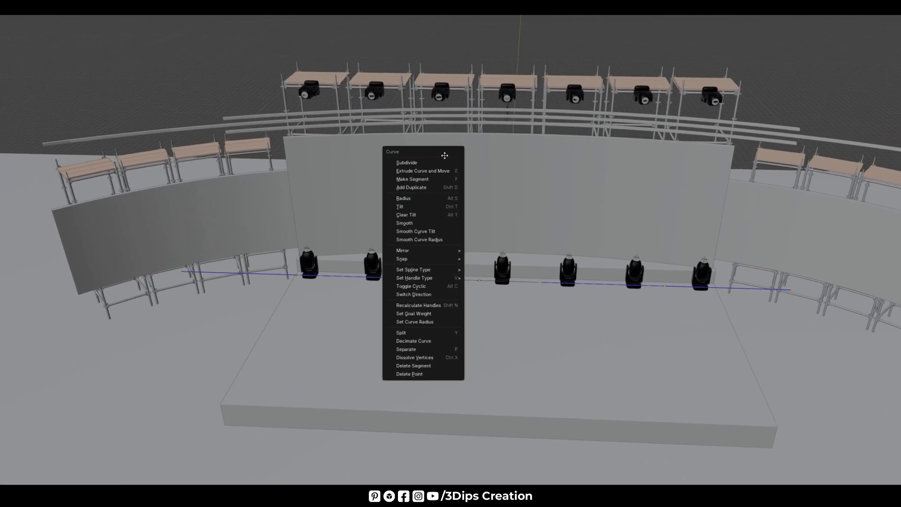
click(450, 163)
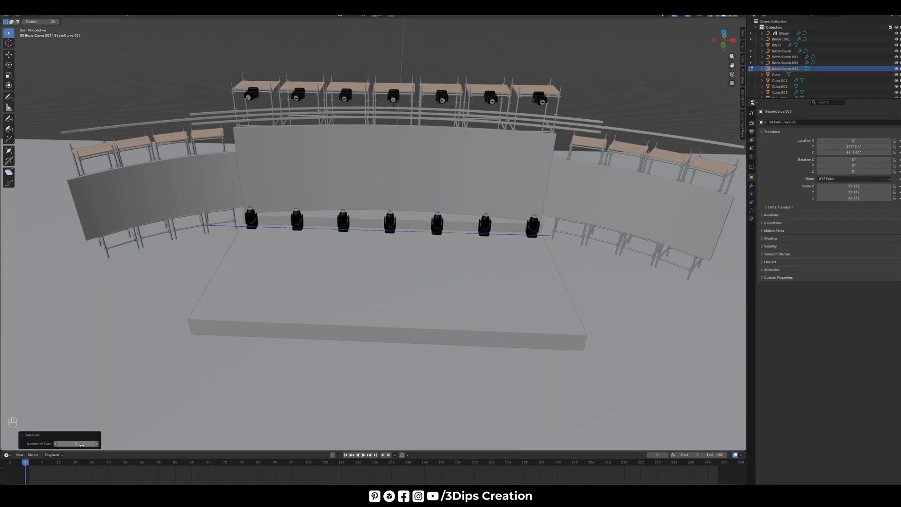
click(93, 444)
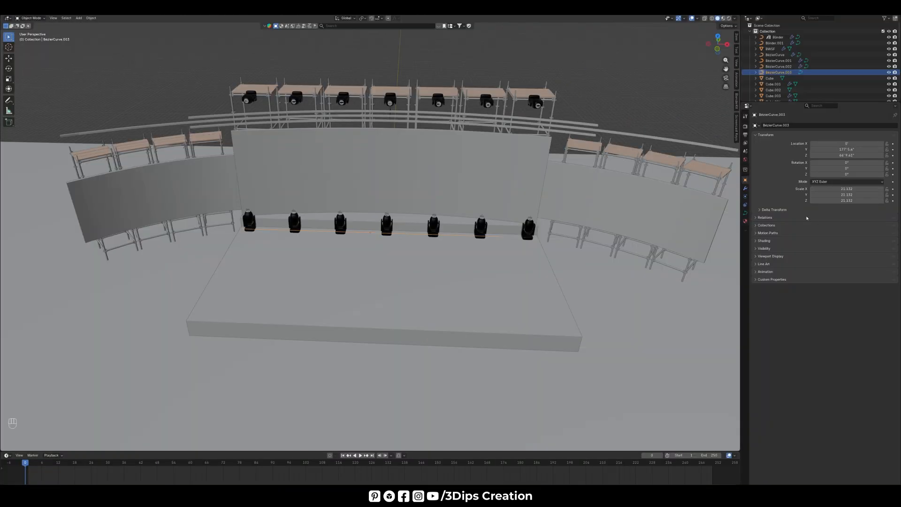
Add a Geometry Nodes modifier to the subdivided curve and assign it the LEDParConsole node group.
click(745, 188)
click(806, 125)
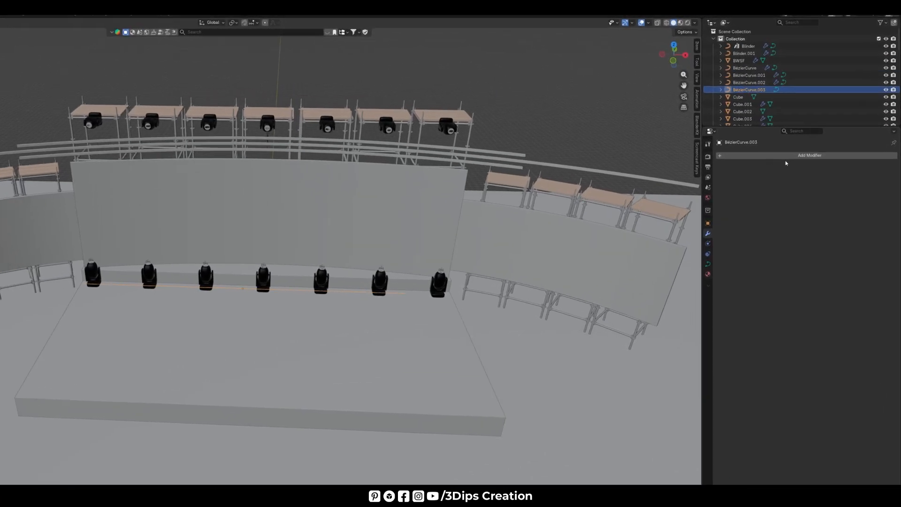
click(722, 181)
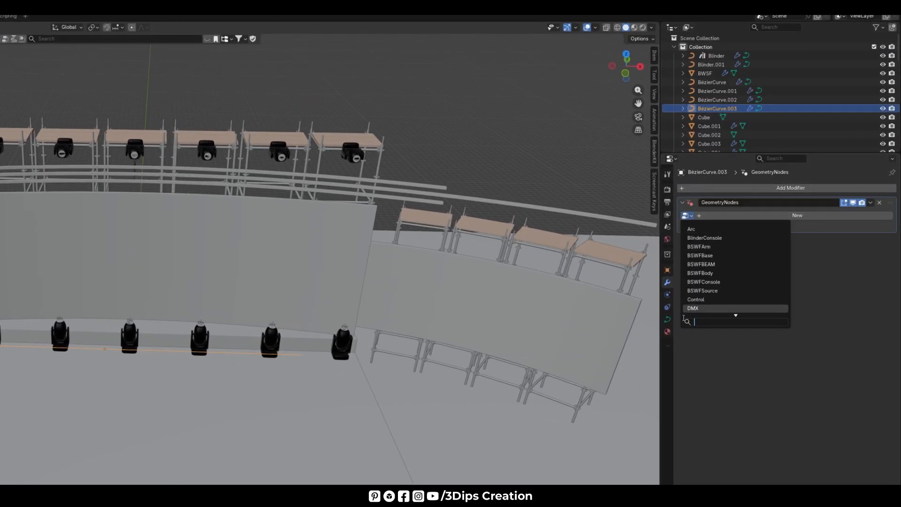
text(par)
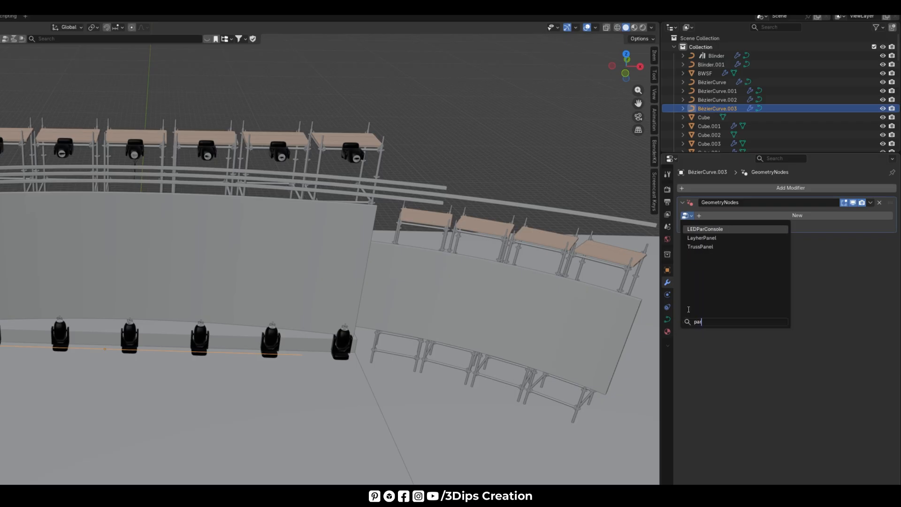
click(713, 230)
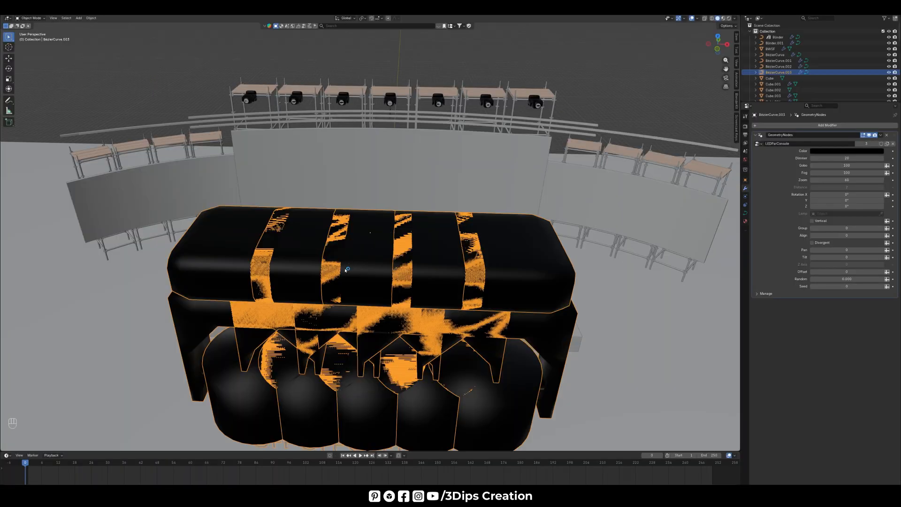
Scale the LED par object down to about 0.071, and in Edit Mode scale its curve points by about 7.9 to space the fixtures.
key(s)
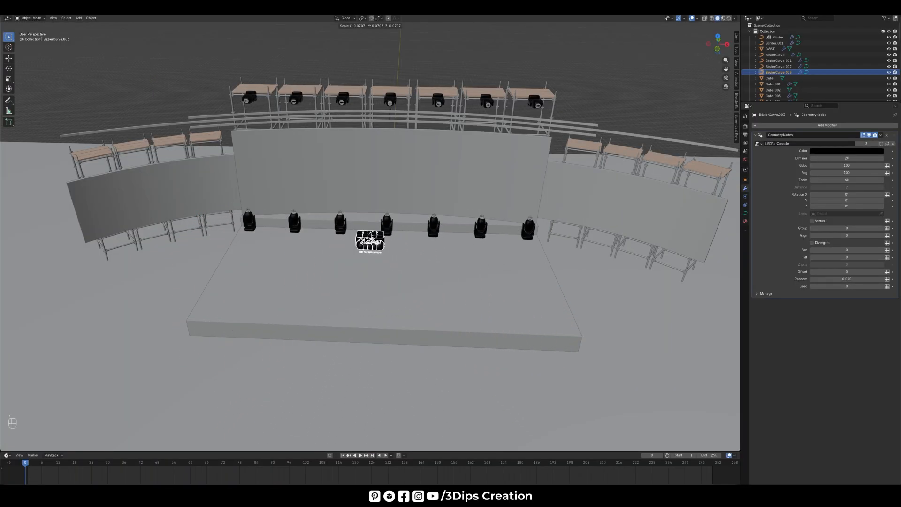
click(372, 242)
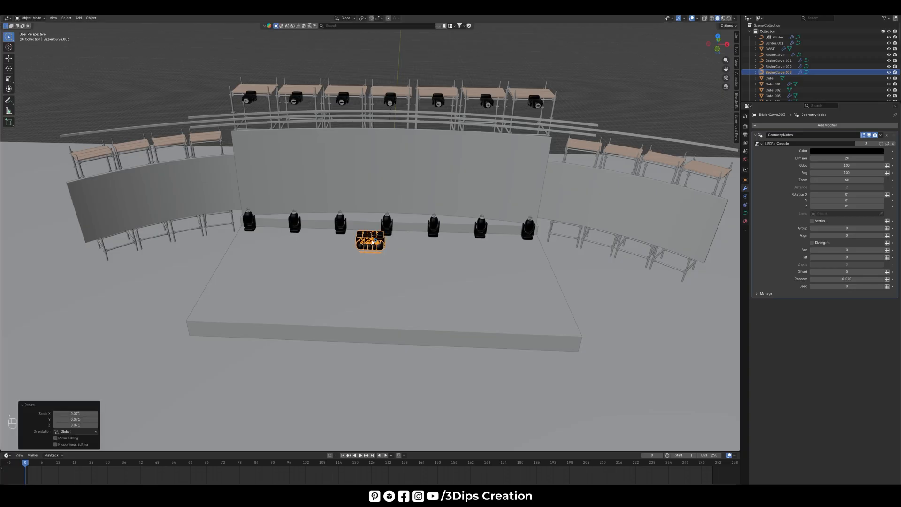
click(32, 18)
click(30, 30)
key(s)
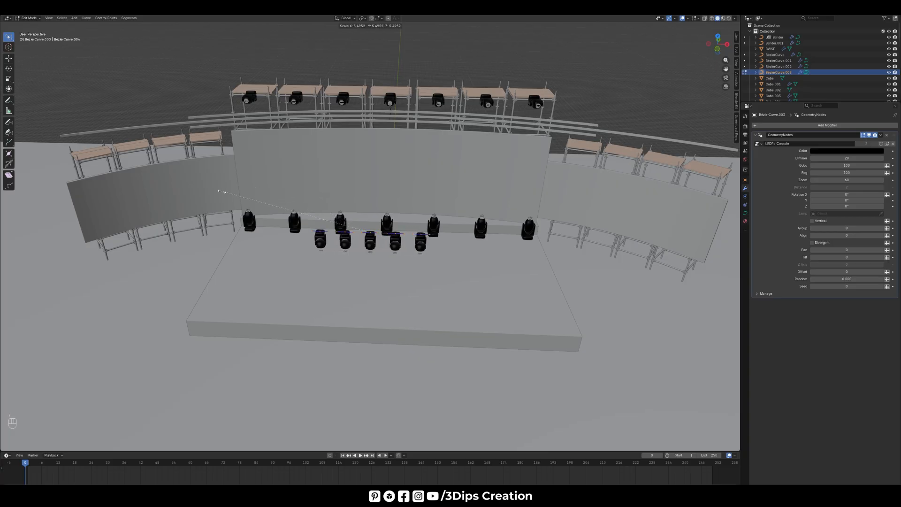
click(151, 198)
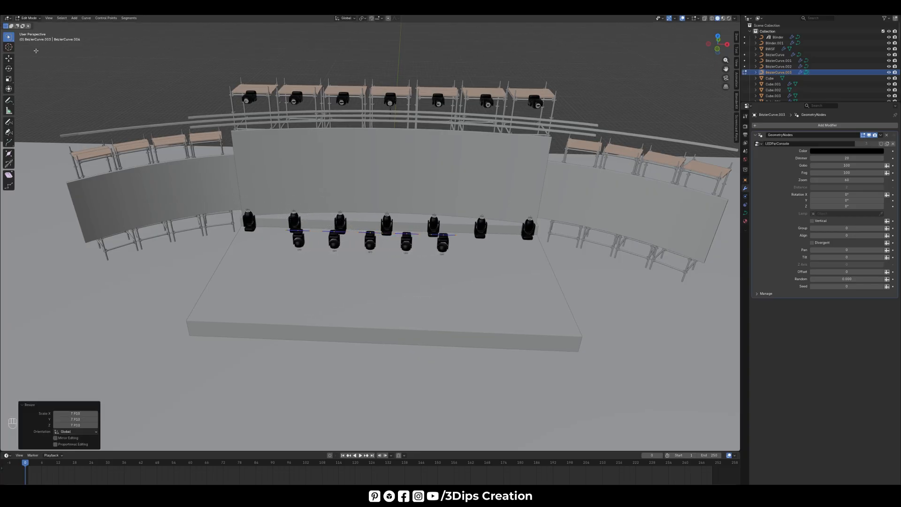
Return to Object Mode and enlarge the LED par row twice, the second time by about 2.256.
click(29, 18)
click(29, 26)
key(s)
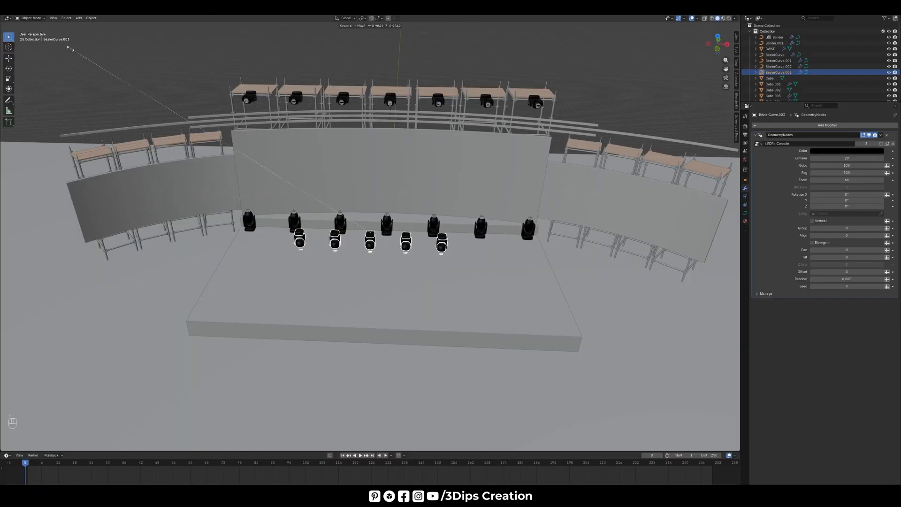
click(45, 47)
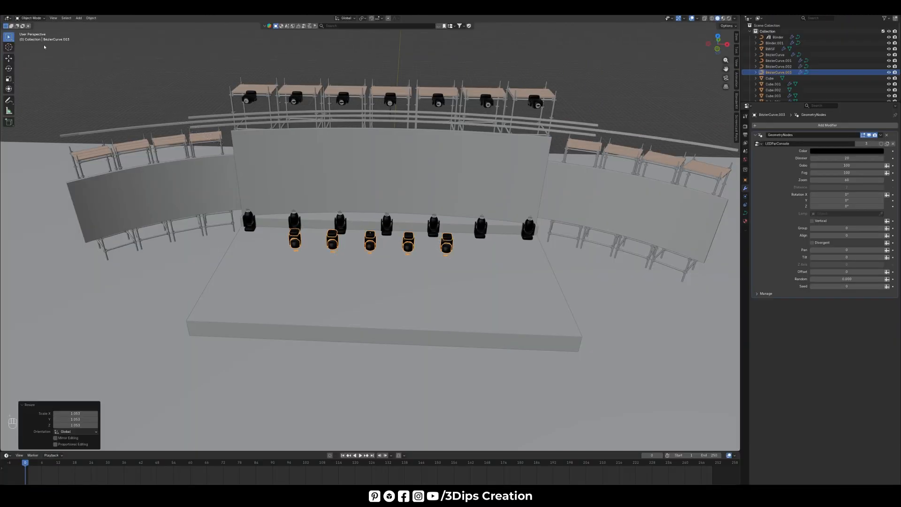
scroll(303, 254, down, 1)
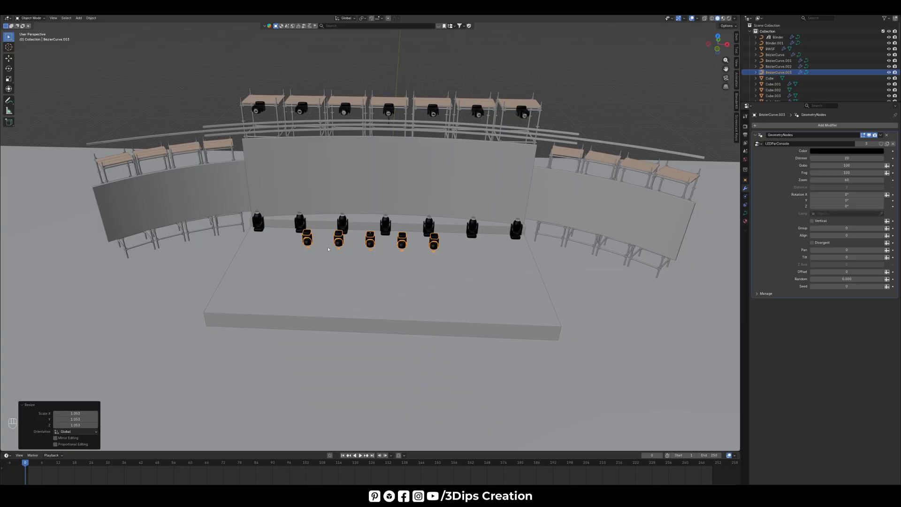
key(KP_1)
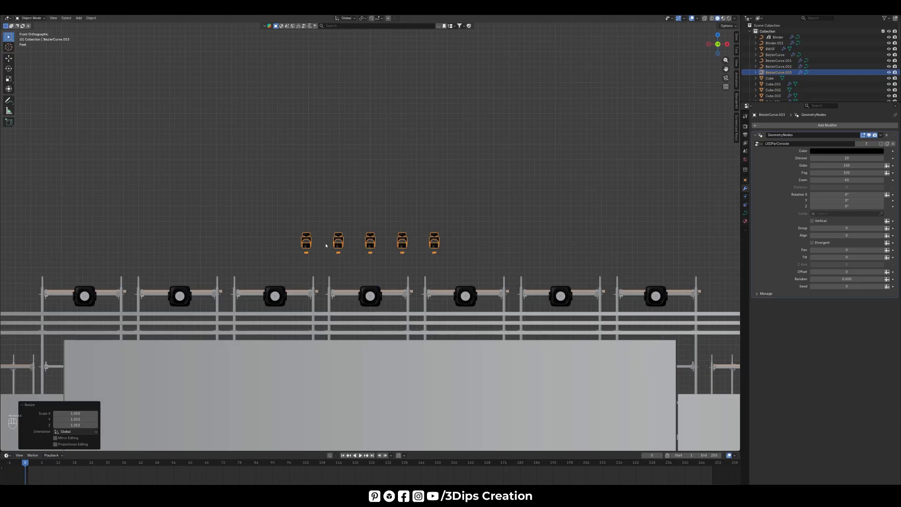
key(s)
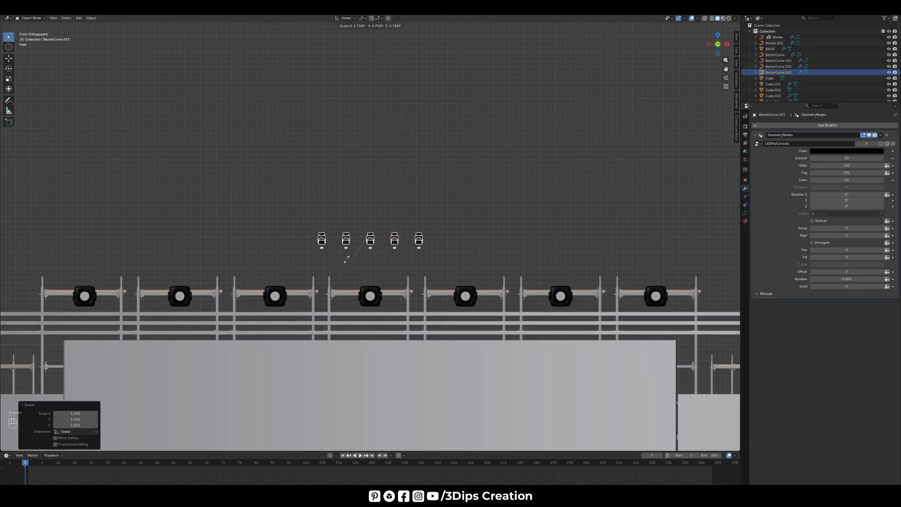
click(310, 145)
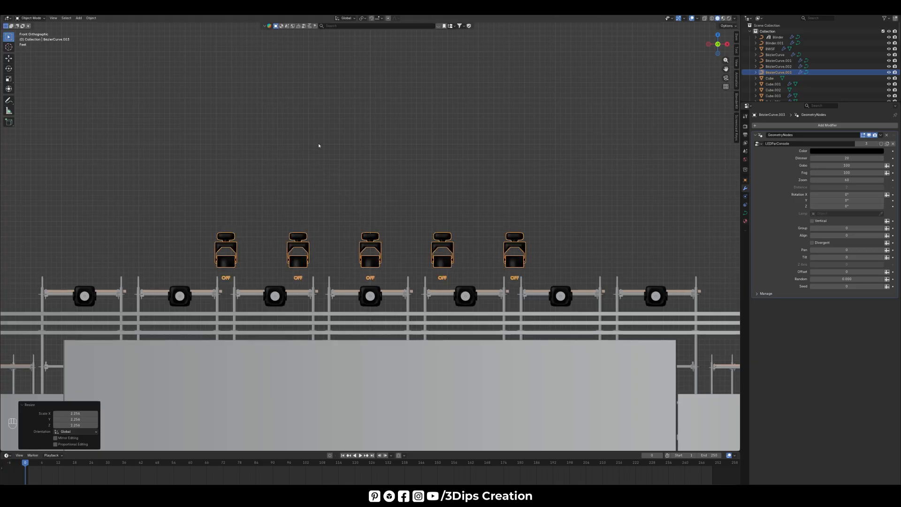
Move the LED par row along X over the left curved side wing and lower it about 25 ft along Z.
scroll(425, 185, down, 4)
key(g)
key(x)
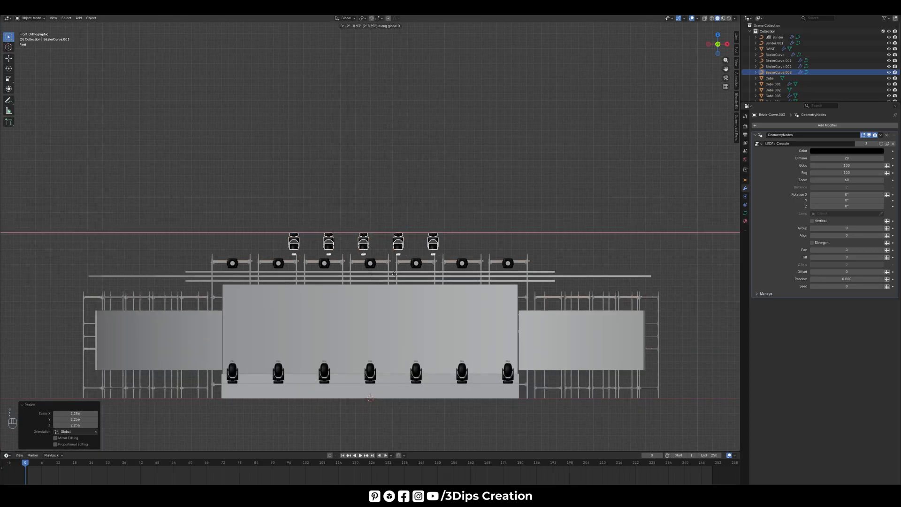
click(195, 304)
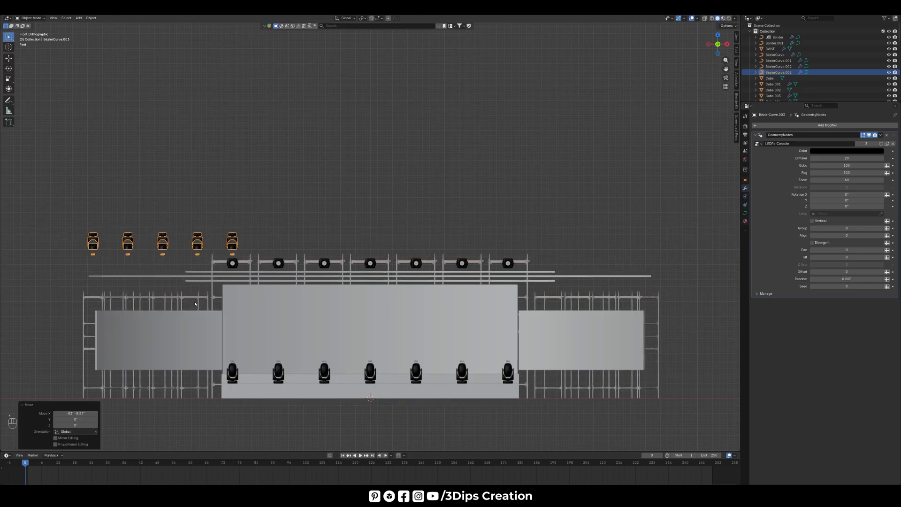
key(g)
key(z)
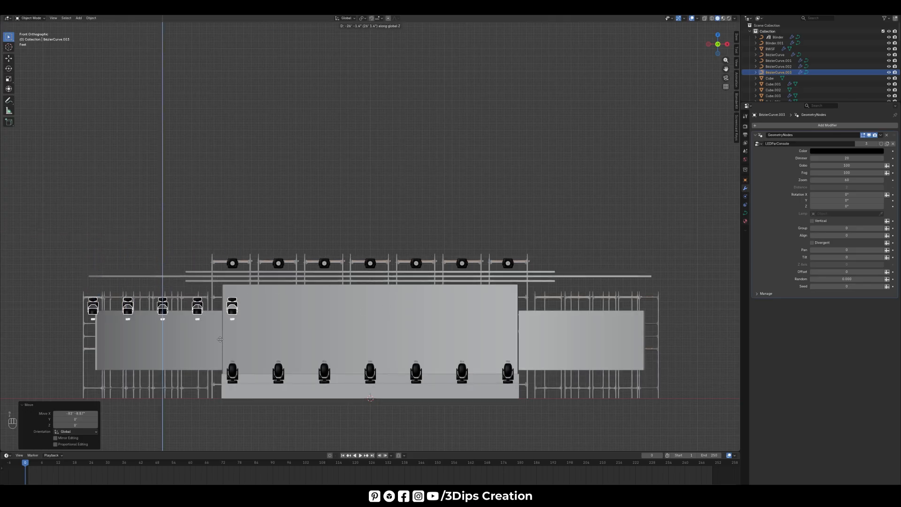
click(220, 341)
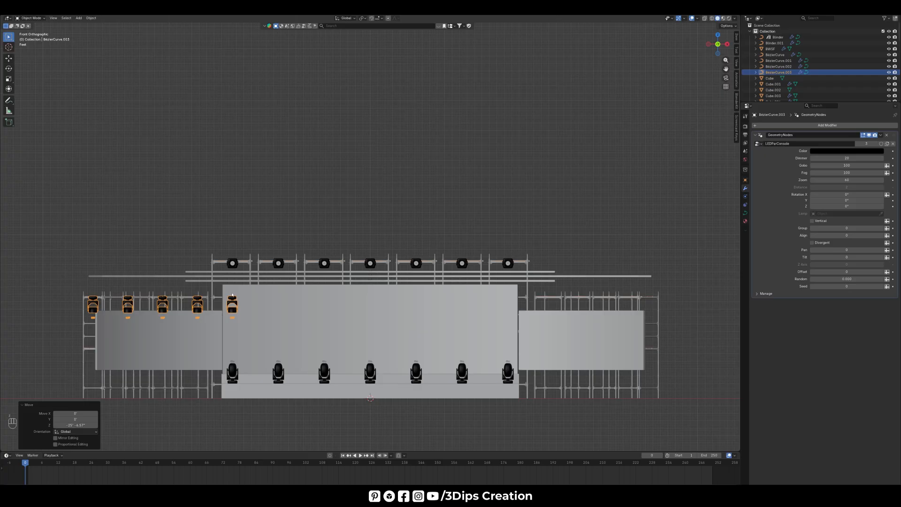
Move the LED par row about 88 ft along Y to the front of the left side scaffolding.
key(KP_7)
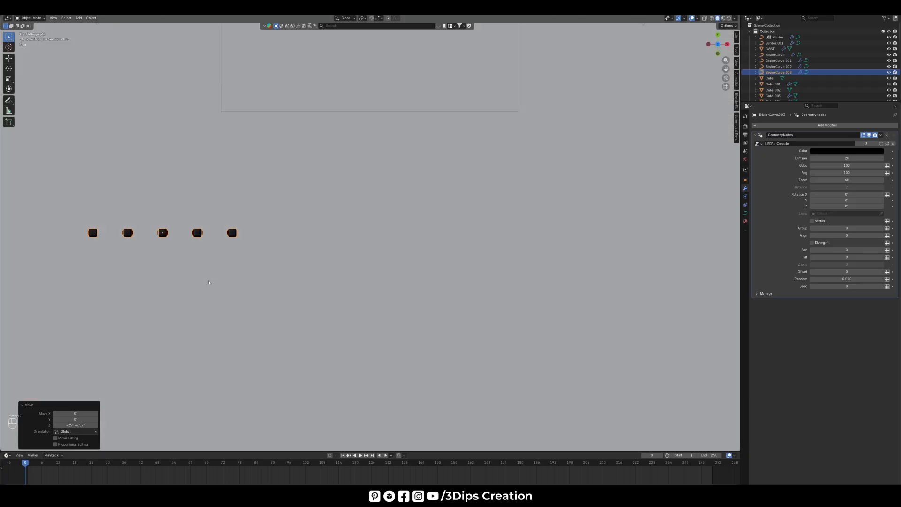
scroll(232, 289, down, 5)
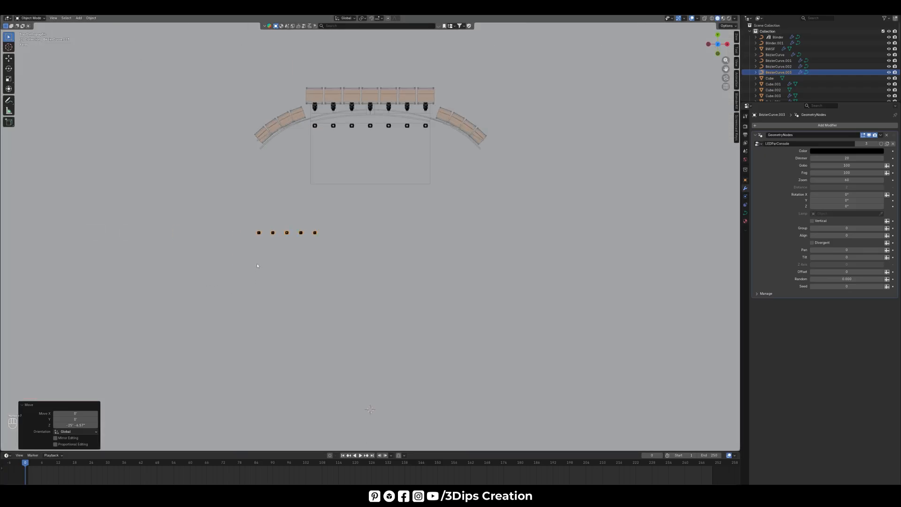
key(g)
key(y)
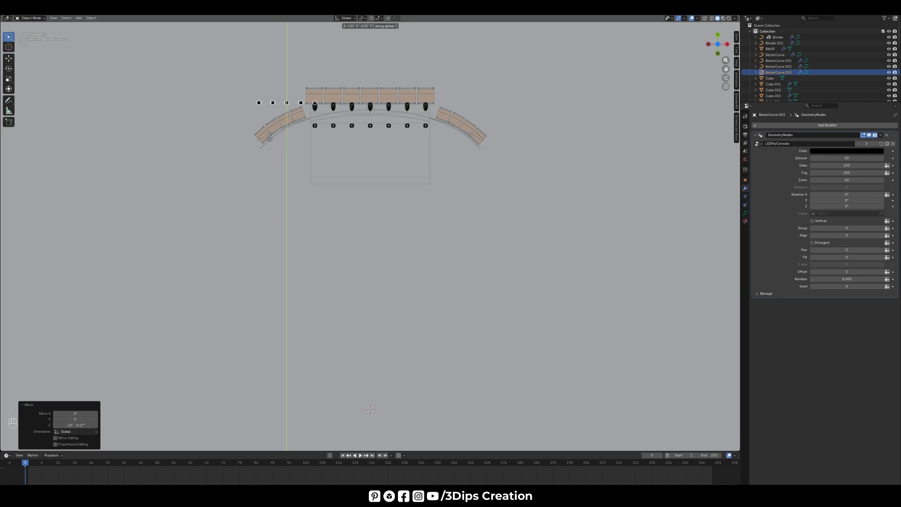
click(273, 176)
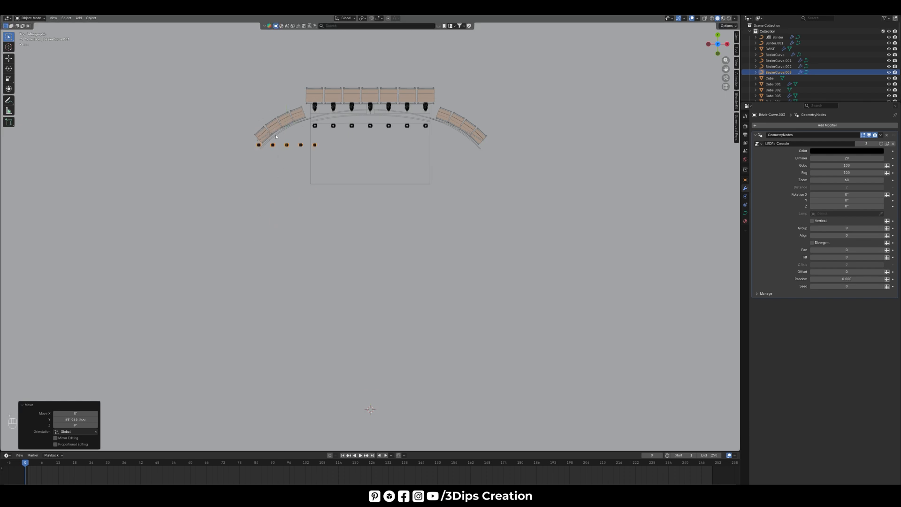
Scale the LED par object by about 1.21, and in Edit Mode scale its curve points by about 0.781 to tighten the spacing.
scroll(286, 129, up, 8)
scroll(364, 223, up, 1)
scroll(381, 229, down, 1)
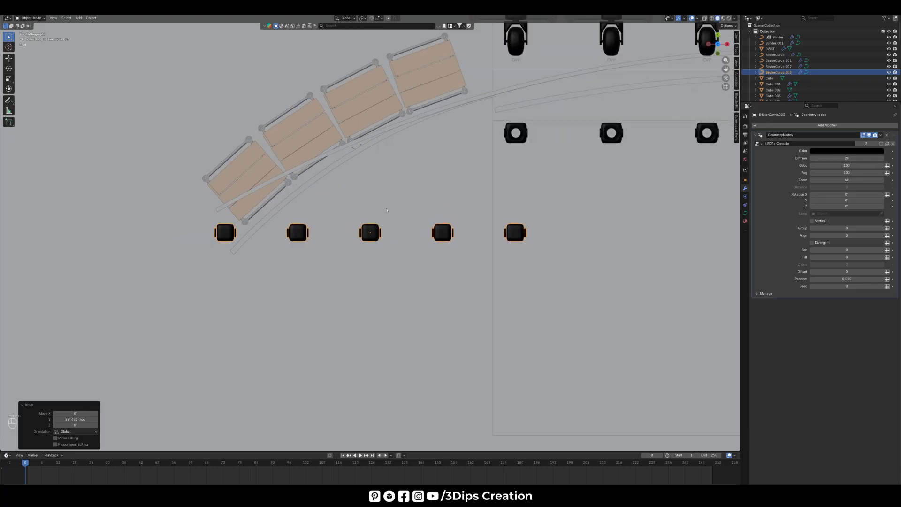
key(s)
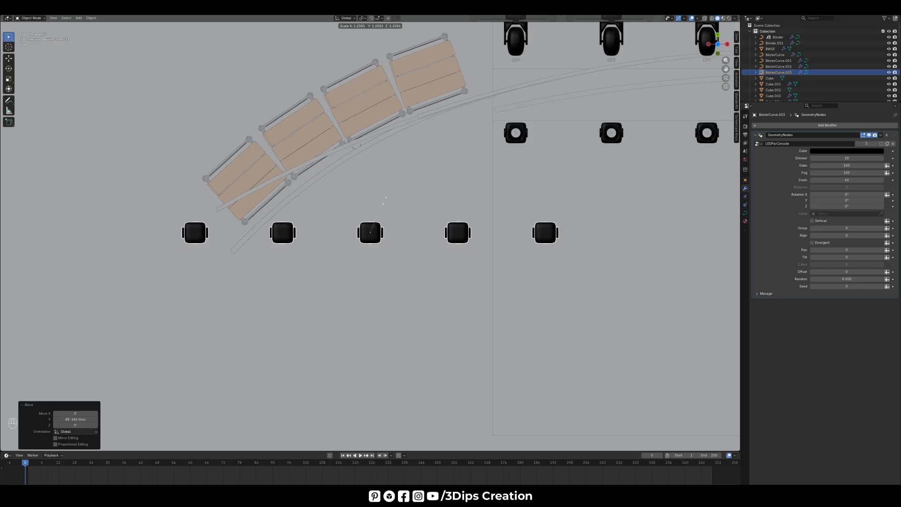
click(384, 201)
key(Tab)
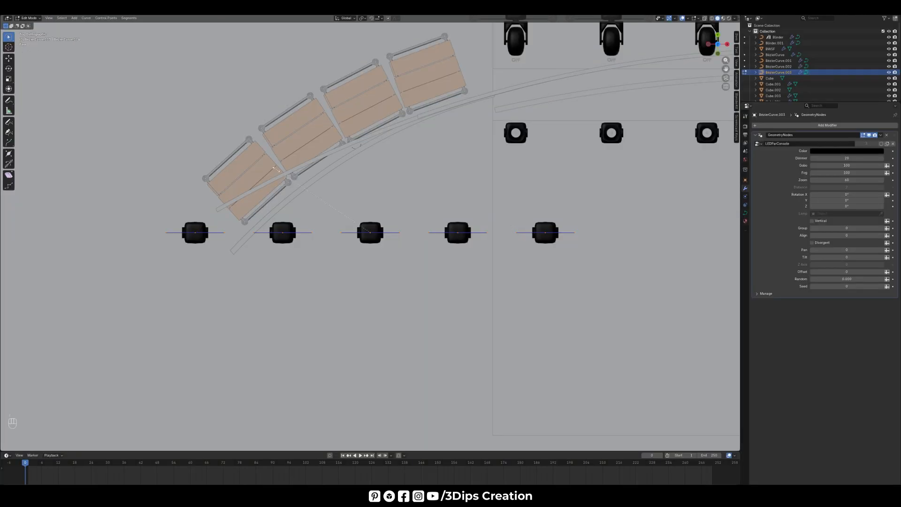
key(s)
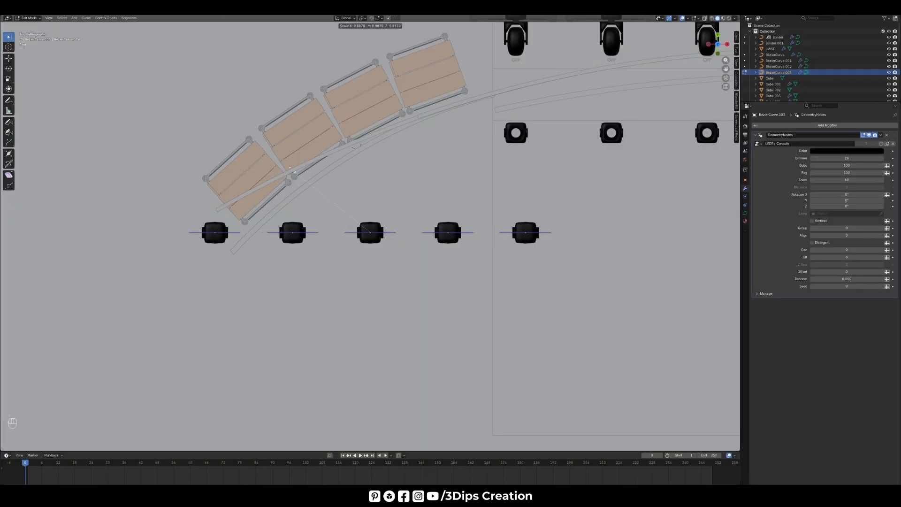
click(309, 165)
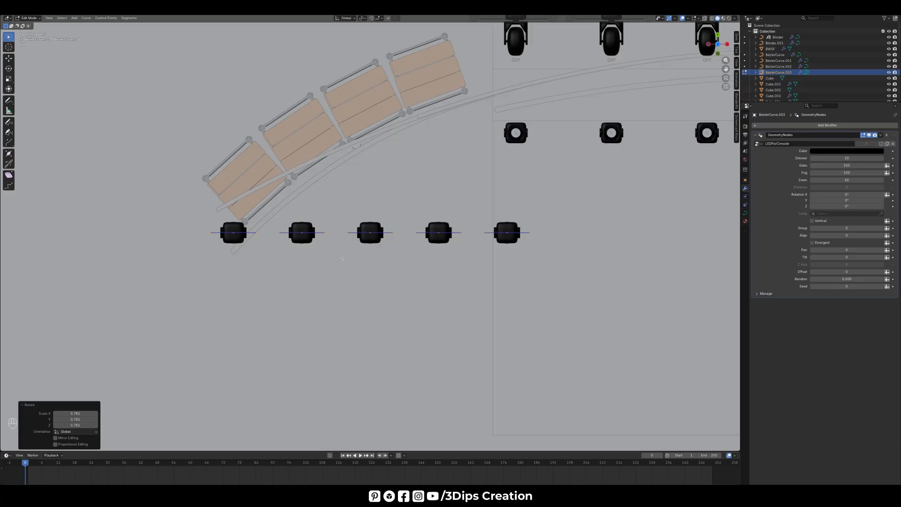
click(28, 19)
click(29, 24)
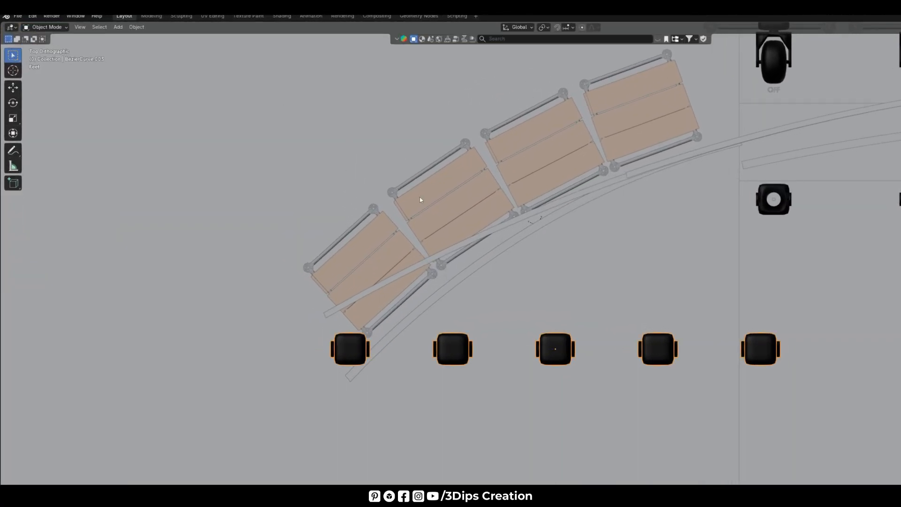
Rotate the LED par row by -90° about the global X axis so the lamps face the front of the stage.
middle_drag(605, 441, 639, 317)
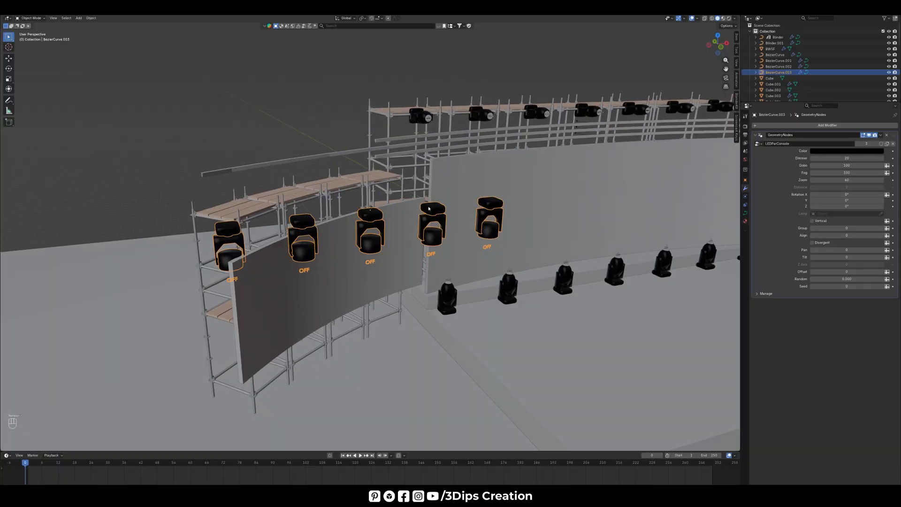
scroll(429, 209, down, 3)
middle_drag(368, 270, 389, 265)
key(KP_1)
key(r)
key(x)
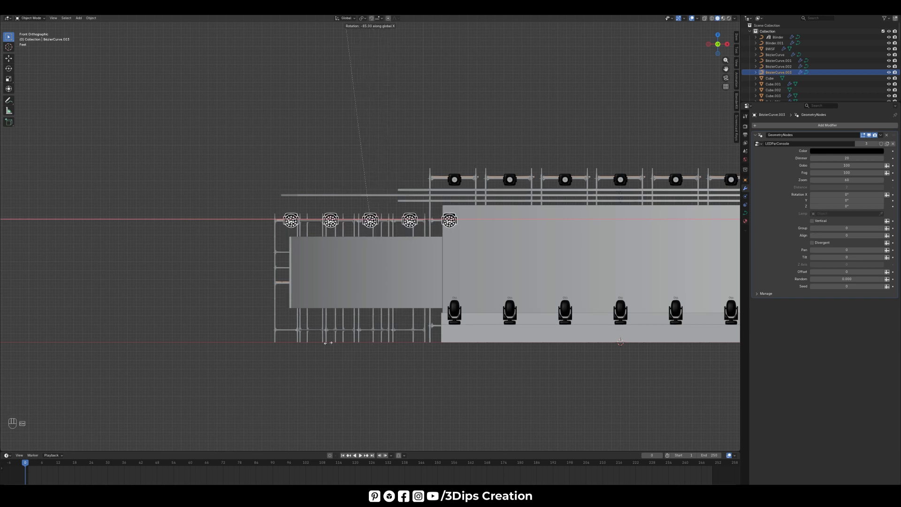
click(308, 344)
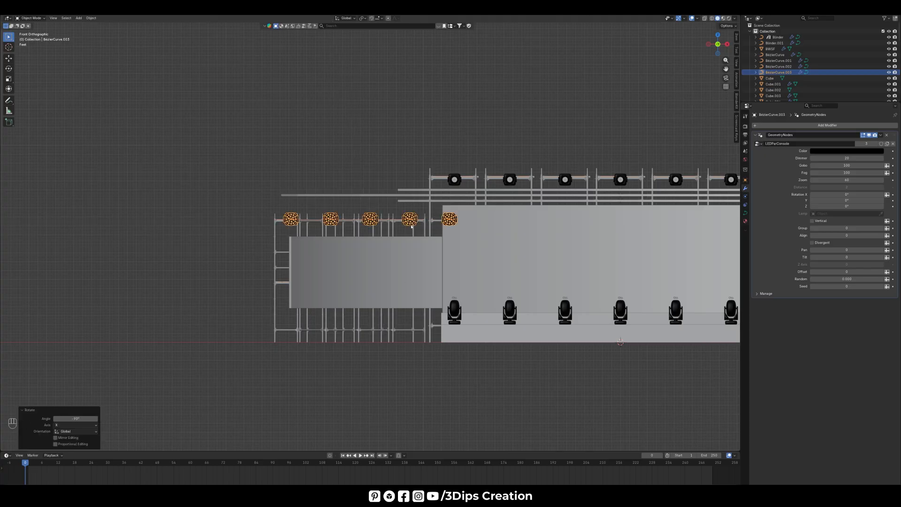
Scale the LED par row by about 0.868 and move it about 3 ft along Y toward the side scaffolding.
scroll(411, 227, up, 3)
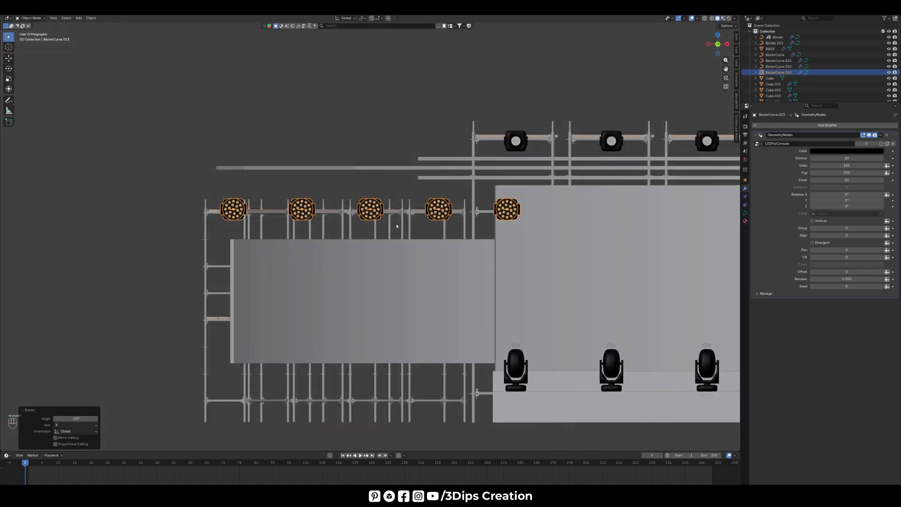
key(KP_7)
key(s)
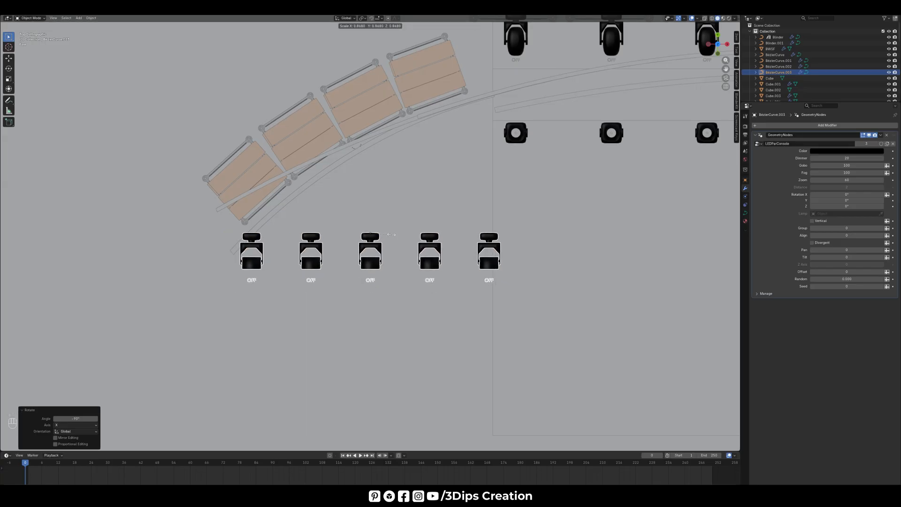
click(392, 235)
key(g)
key(y)
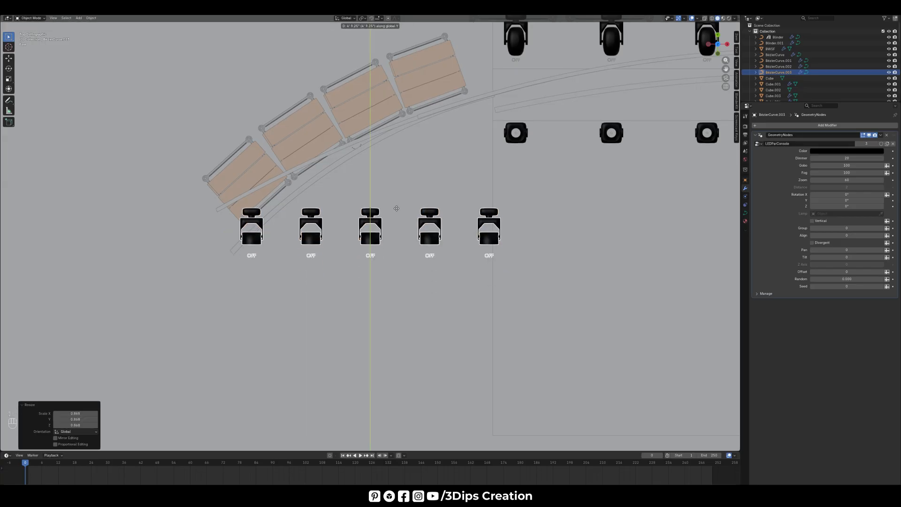
click(396, 218)
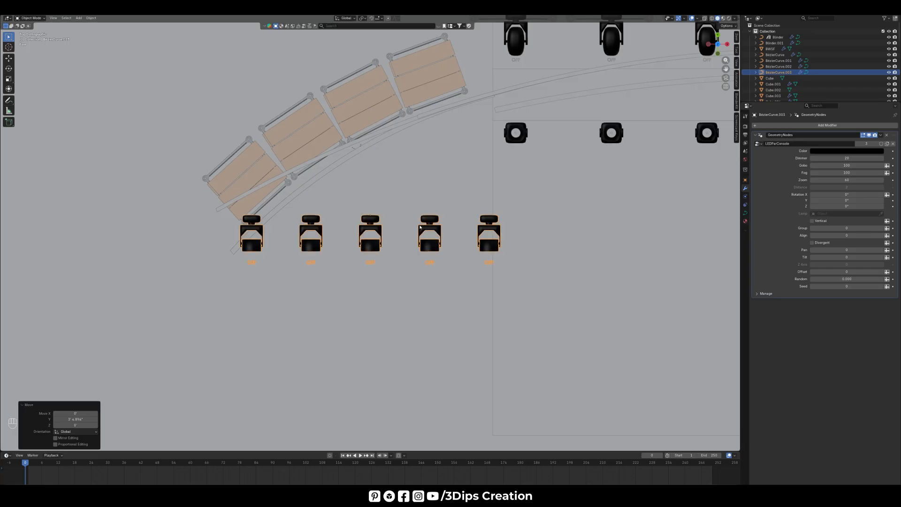
In Edit Mode, move the curve's end point nearest the main stage back to the inner end of the side scaffolding.
click(33, 18)
click(33, 31)
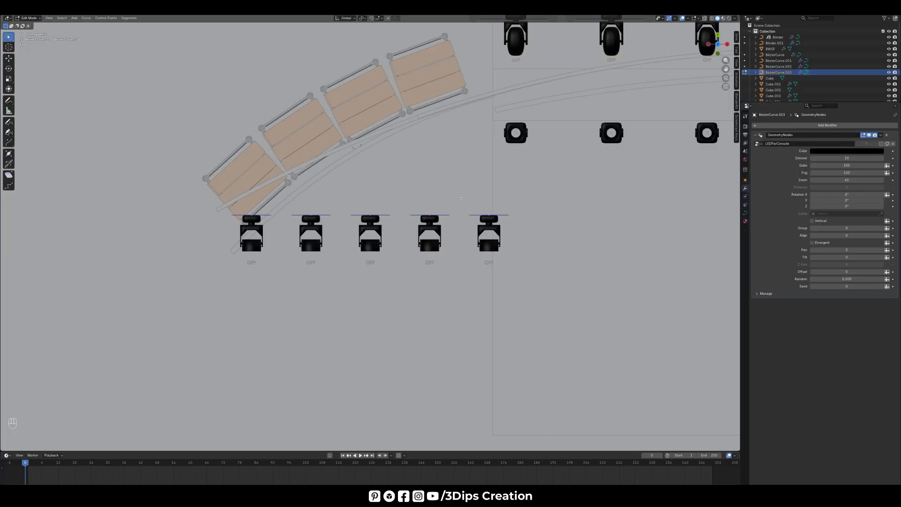
click(14, 61)
mouse_move(458, 201)
mouse_down()
mouse_move(528, 277)
mouse_move(476, 254)
mouse_up()
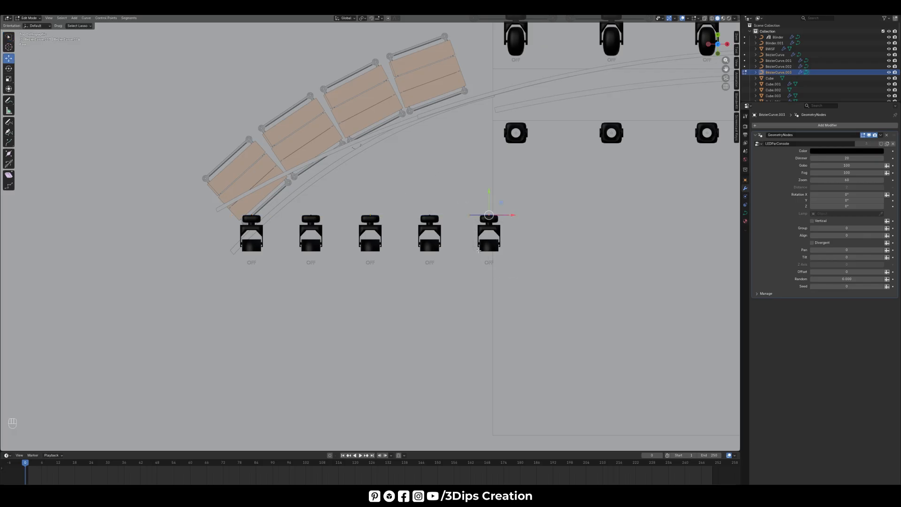
drag(489, 198, 482, 103)
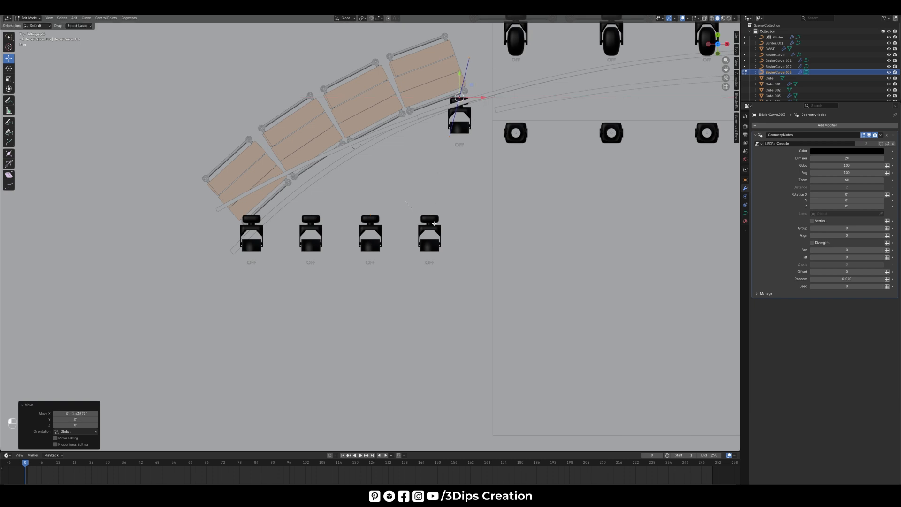
Move the four remaining curve points so the fixtures follow the side scaffolding's front edge, and return to Object Mode.
click(454, 231)
mouse_move(397, 200)
mouse_down()
mouse_move(469, 244)
mouse_move(371, 212)
mouse_move(426, 205)
mouse_move(434, 113)
mouse_move(446, 125)
mouse_move(417, 95)
mouse_move(436, 116)
mouse_up()
mouse_move(342, 204)
mouse_down()
mouse_move(404, 263)
mouse_move(359, 194)
mouse_move(353, 118)
mouse_up()
mouse_move(333, 233)
mouse_down()
mouse_move(296, 254)
mouse_move(315, 196)
mouse_move(313, 143)
mouse_move(314, 152)
mouse_up()
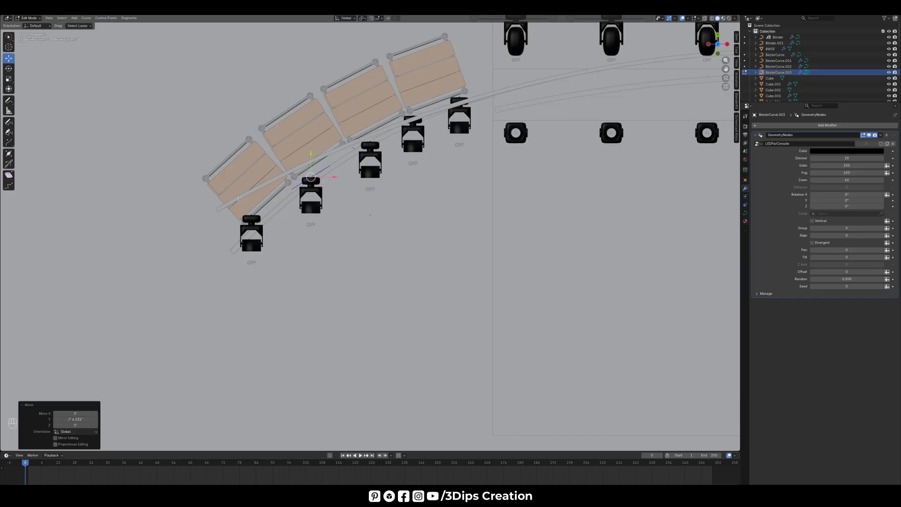
mouse_move(284, 275)
mouse_down()
mouse_move(225, 214)
mouse_move(242, 203)
mouse_move(248, 211)
mouse_move(251, 197)
mouse_up()
middle_drag(361, 313, 378, 205)
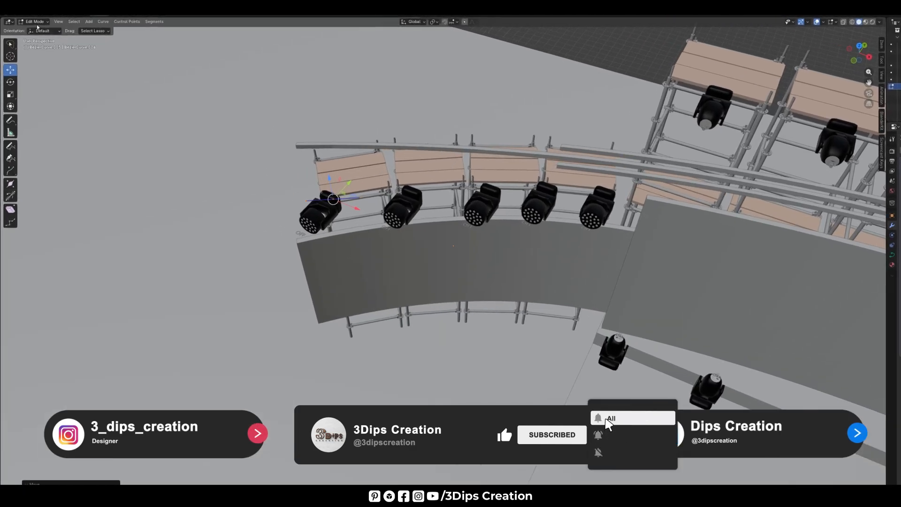
click(29, 18)
click(49, 37)
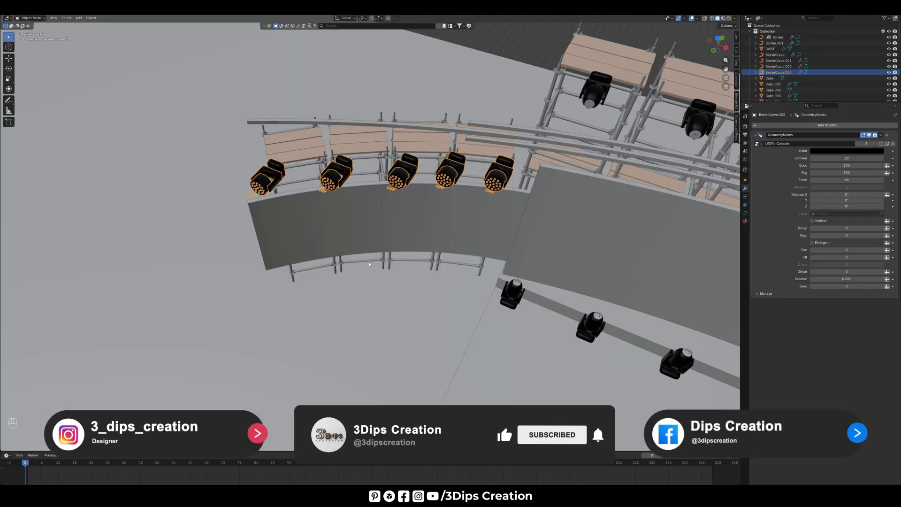
Rotate the LED par row about 22° counterclockwise in the view to angle it with the side scaffolding.
scroll(464, 260, down, 3)
middle_drag(549, 399, 581, 453)
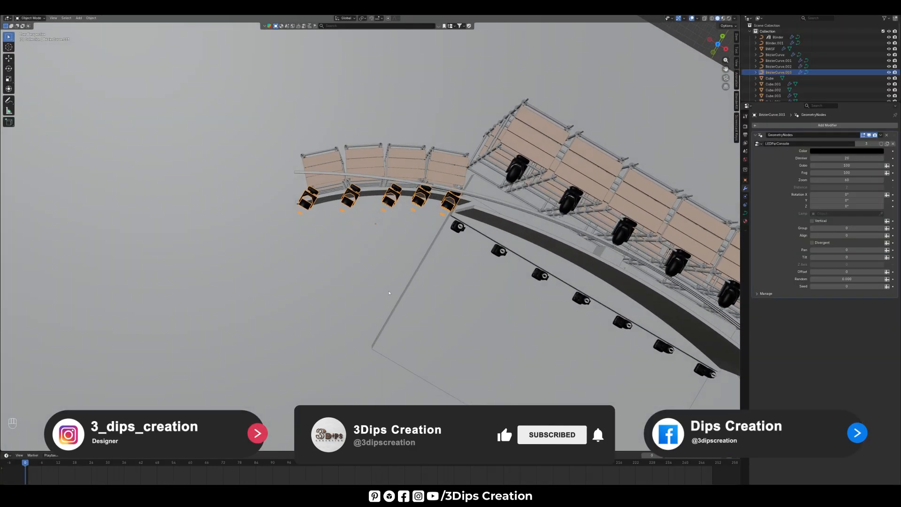
key(r)
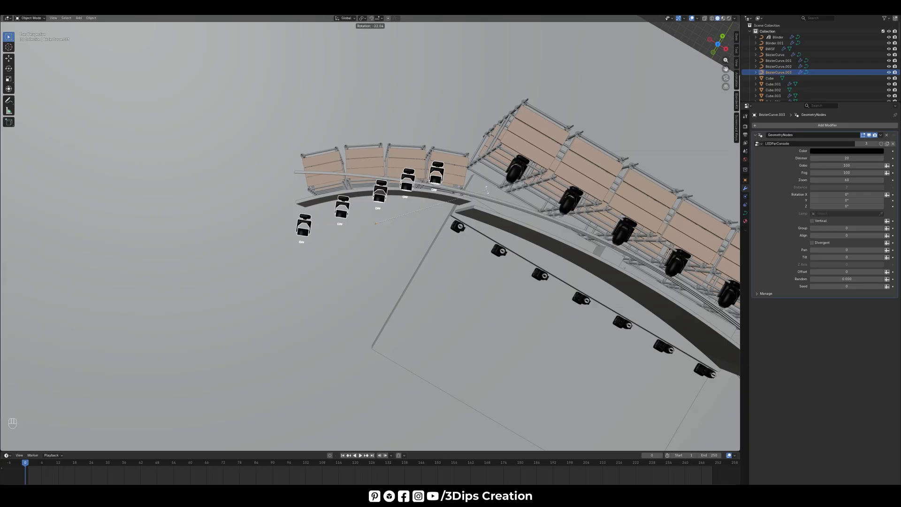
click(487, 189)
key(KP_7)
middle_drag(442, 170, 368, 383)
key(KP_7)
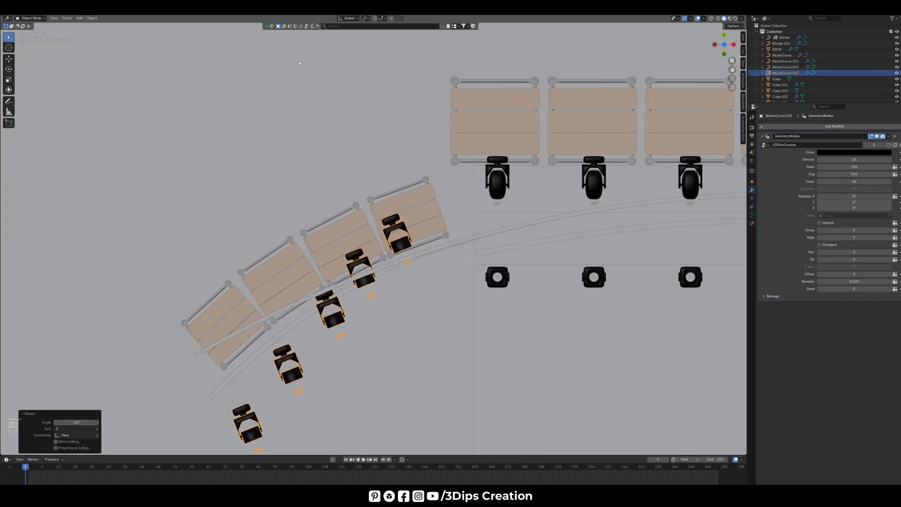
In Edit Mode, move the LED par curve's end point nearest the main stage to the inner end of the side scaffolding's front edge.
key(Tab)
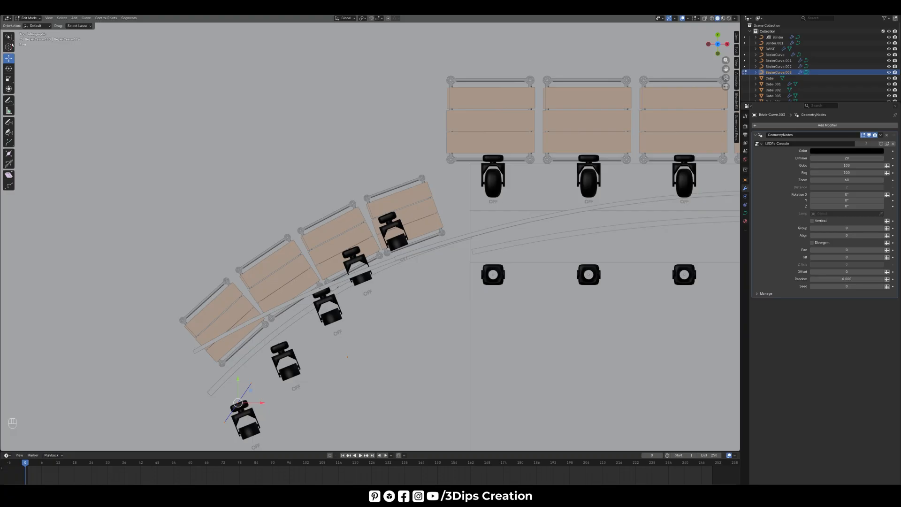
click(8, 37)
drag(357, 193, 420, 231)
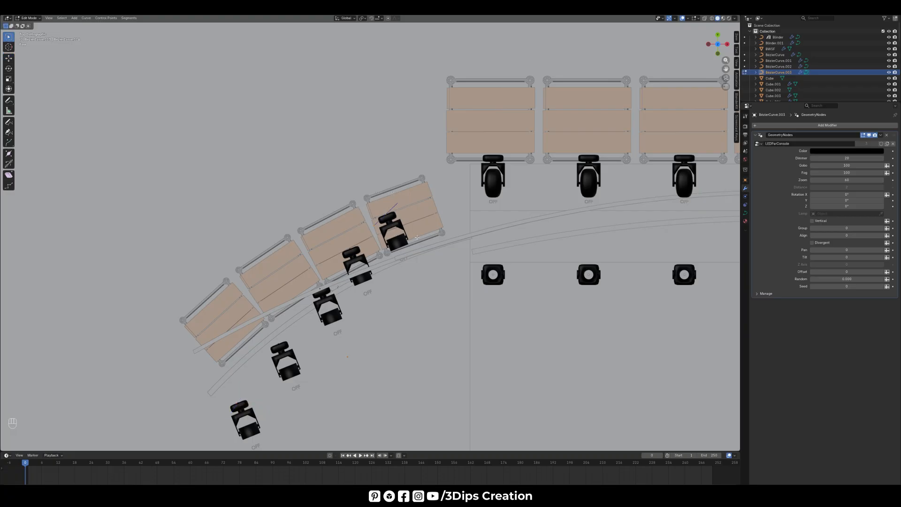
click(9, 59)
drag(407, 214, 428, 211)
key(w)
key(shift+space)
key(g)
Move the remaining LED par curve points onto the side scaffolding's front edge and return to Object Mode.
drag(389, 275, 386, 234)
drag(310, 278, 356, 278)
drag(245, 322, 310, 374)
drag(278, 321, 304, 313)
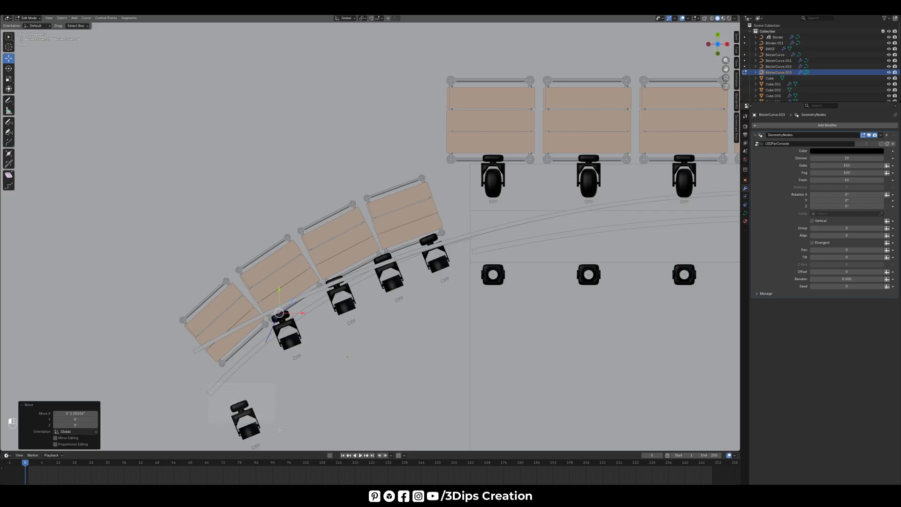
drag(279, 429, 280, 430)
drag(238, 380, 231, 334)
drag(251, 359, 250, 358)
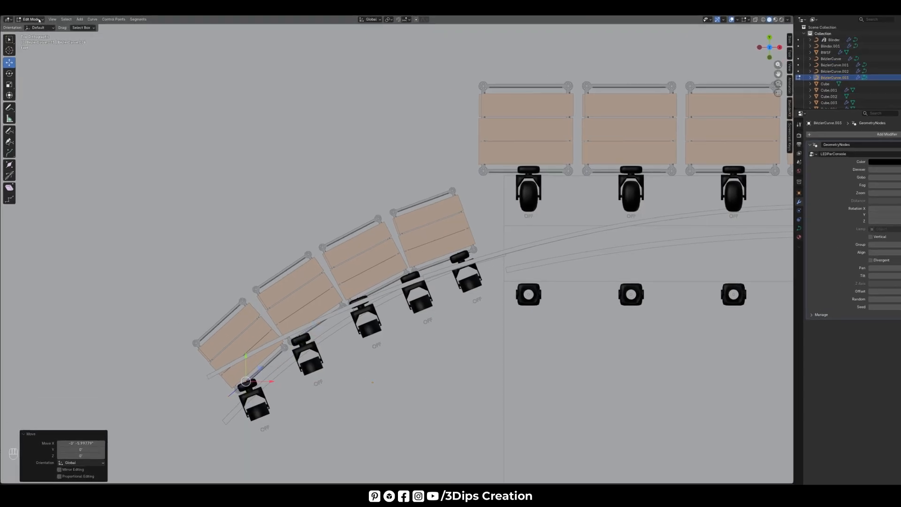
click(34, 18)
click(30, 25)
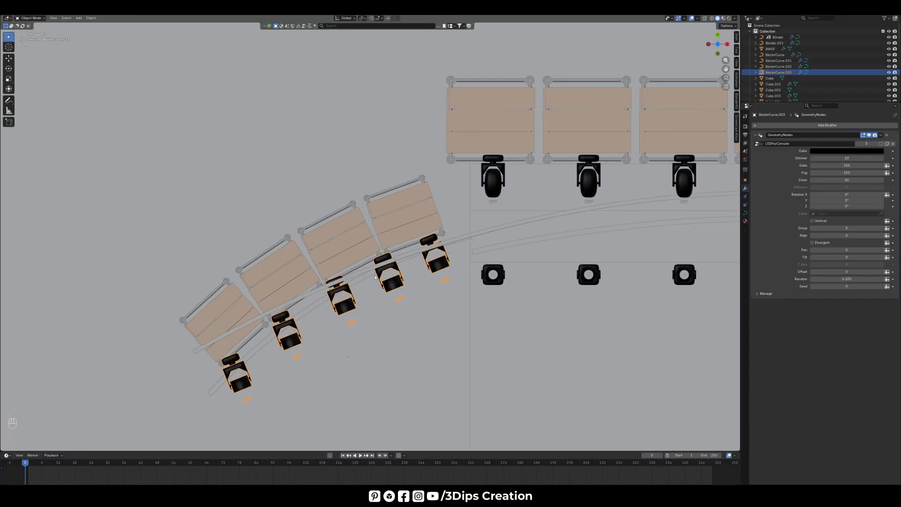
Rotate the LED par row about 7° counterclockwise in top view and refit its curve points to the scaffolding's front edge.
key(r)
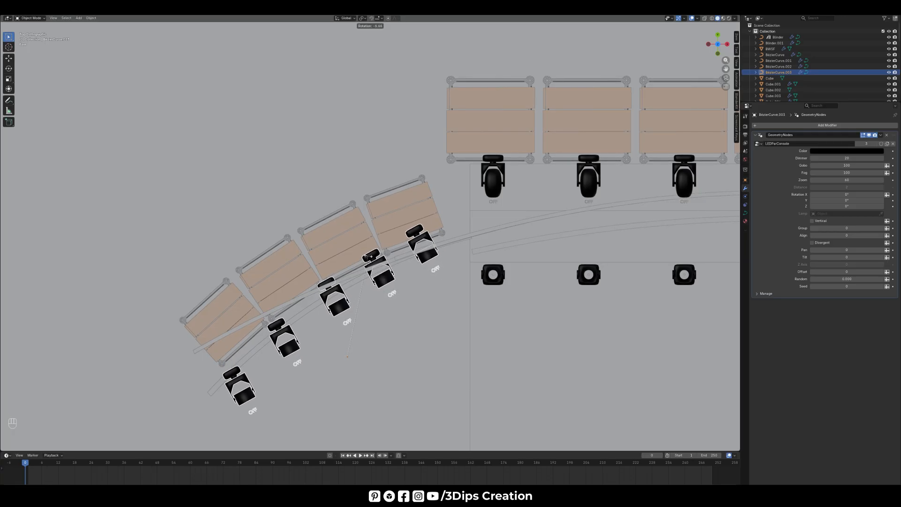
click(369, 258)
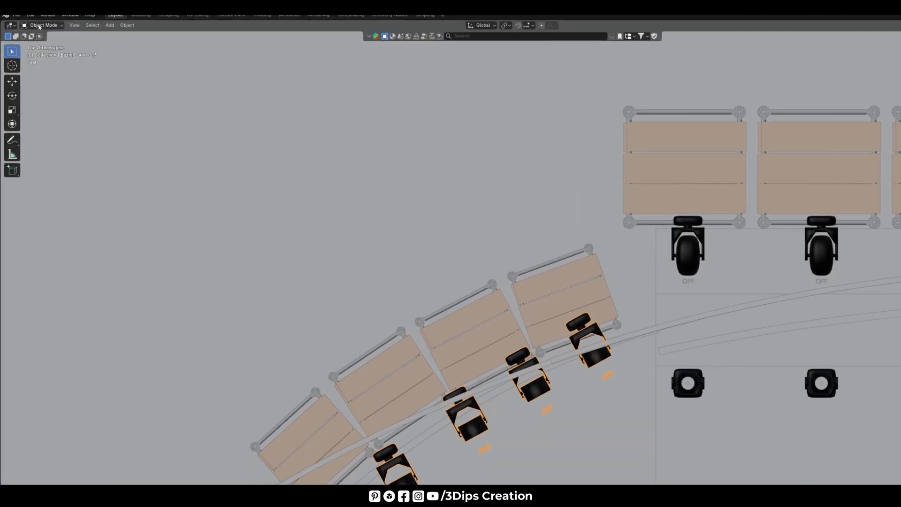
click(31, 18)
click(28, 29)
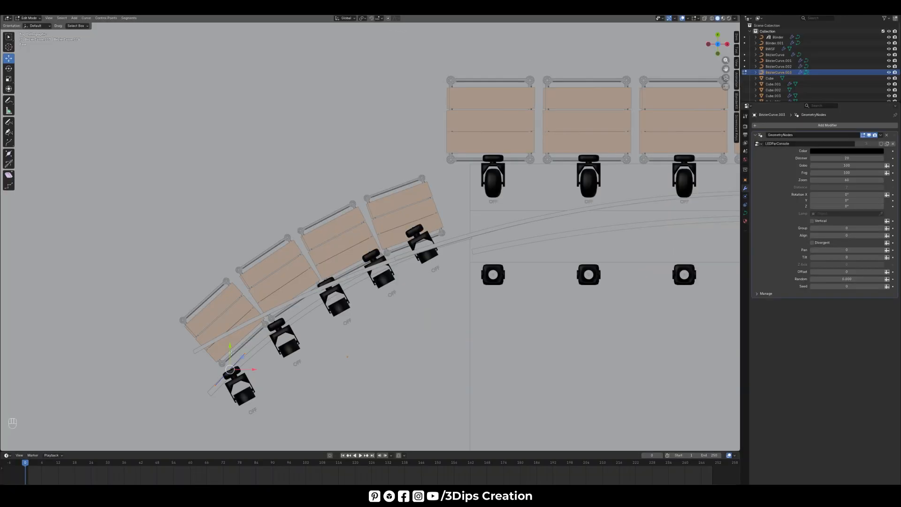
drag(231, 353, 248, 359)
drag(255, 308, 315, 348)
drag(275, 298, 275, 292)
drag(308, 263, 326, 262)
drag(352, 234, 399, 258)
drag(376, 235, 429, 213)
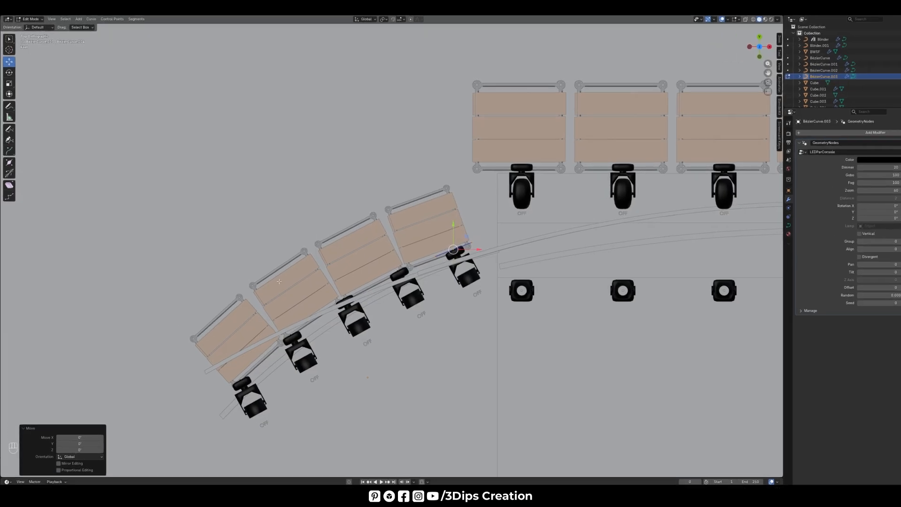
click(30, 18)
click(33, 27)
Duplicate the upper LED par row and move the copy about 32 ft 8 in down along Z, below the side screen.
scroll(232, 232, down, 3)
middle_drag(231, 232, 382, 281)
scroll(382, 281, up, 1)
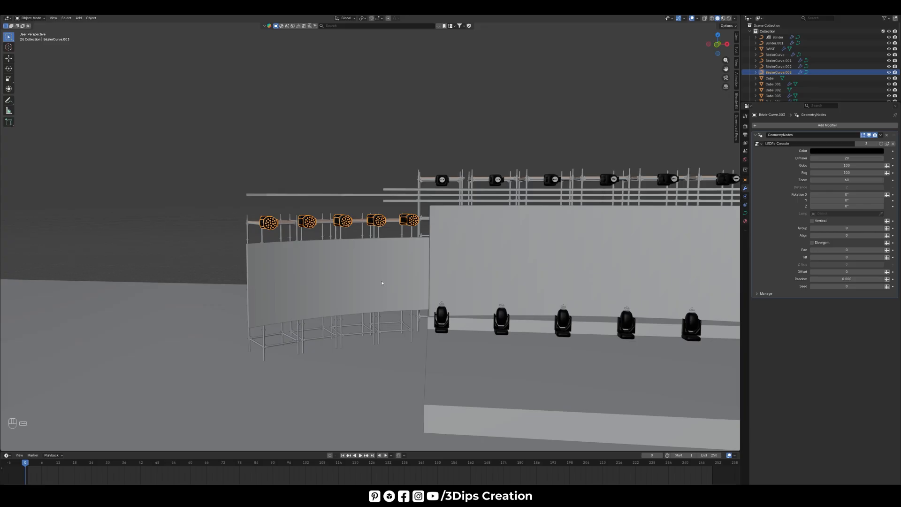
key(shift+d)
key(z)
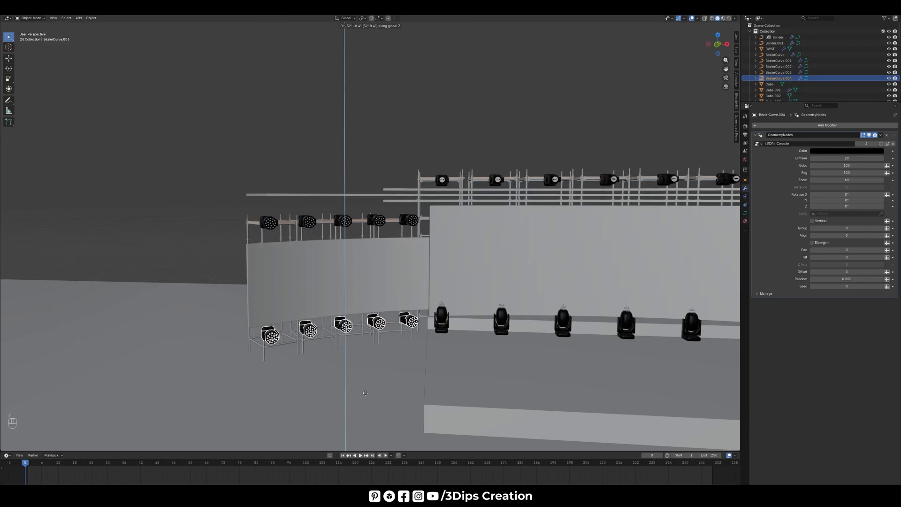
click(365, 393)
Duplicate the lower LED par row and move the copy about 5 ft down along Z to form a second lower row.
key(KP_1)
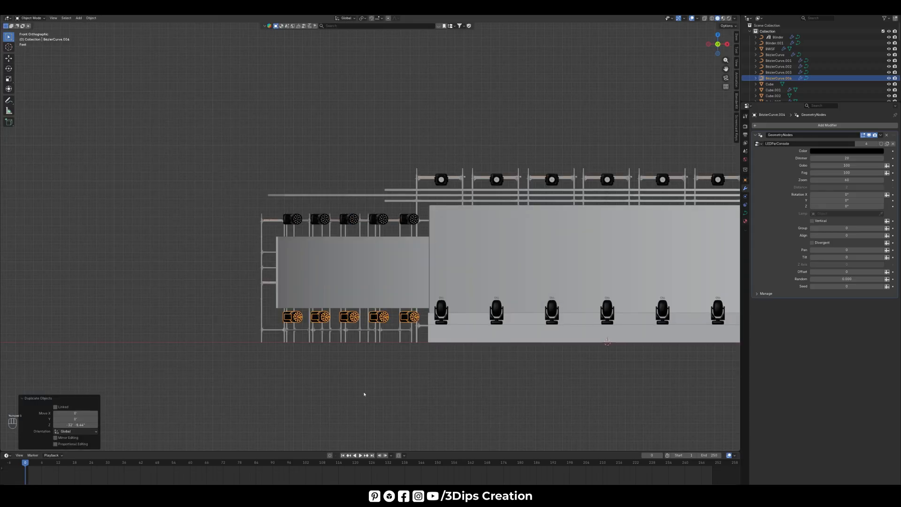
scroll(396, 312, up, 3)
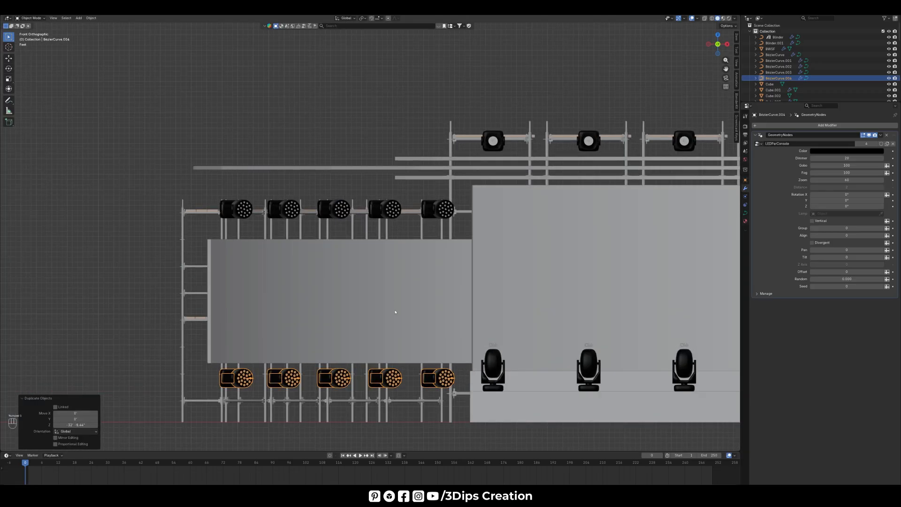
key(shift+d)
key(z)
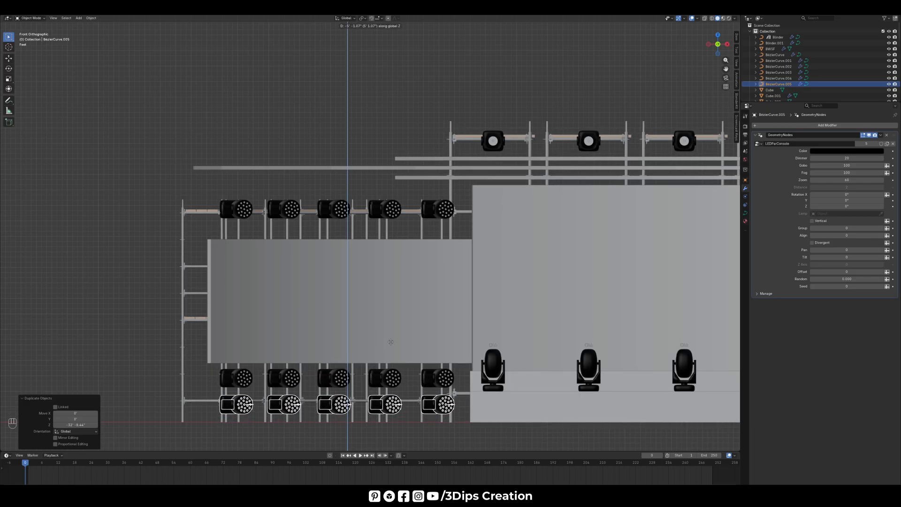
click(391, 341)
key(g)
key(z)
click(390, 343)
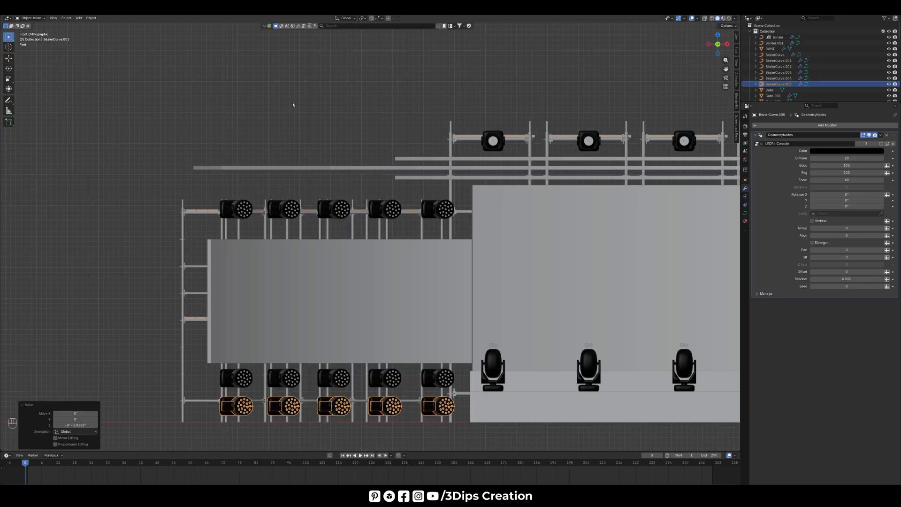
Duplicate the upper LED par row in top view and move the copy about 183 ft along X to the opposite side scaffolding.
scroll(294, 104, down, 2)
middle_drag(294, 105, 156, 113)
scroll(197, 114, down, 2)
middle_drag(277, 123, 306, 124)
click(279, 140)
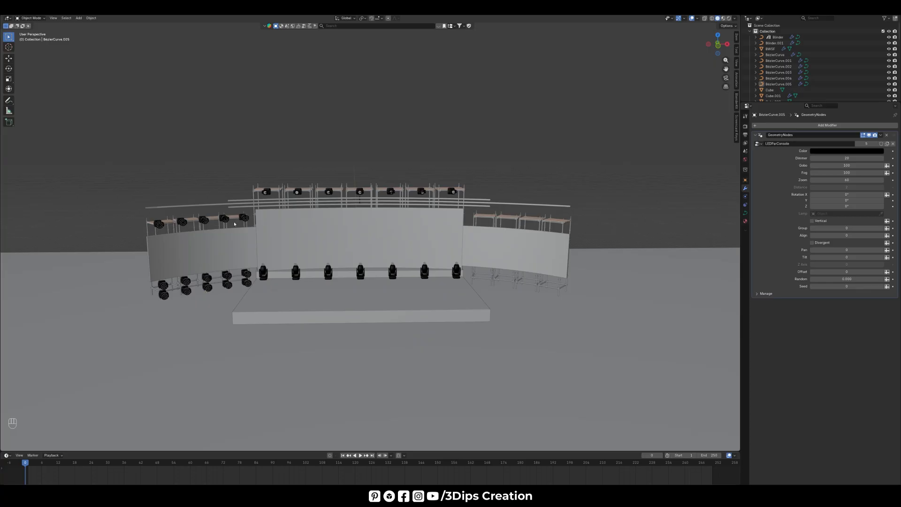
click(225, 222)
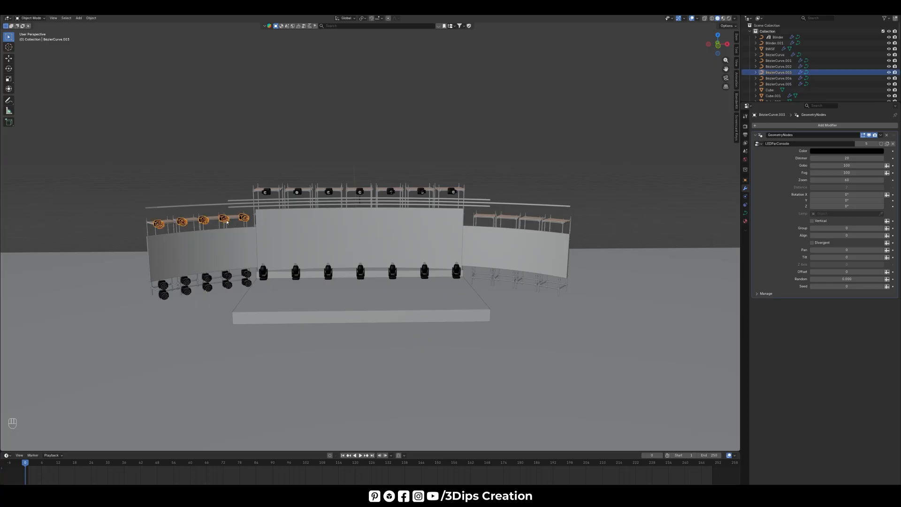
key(KP_7)
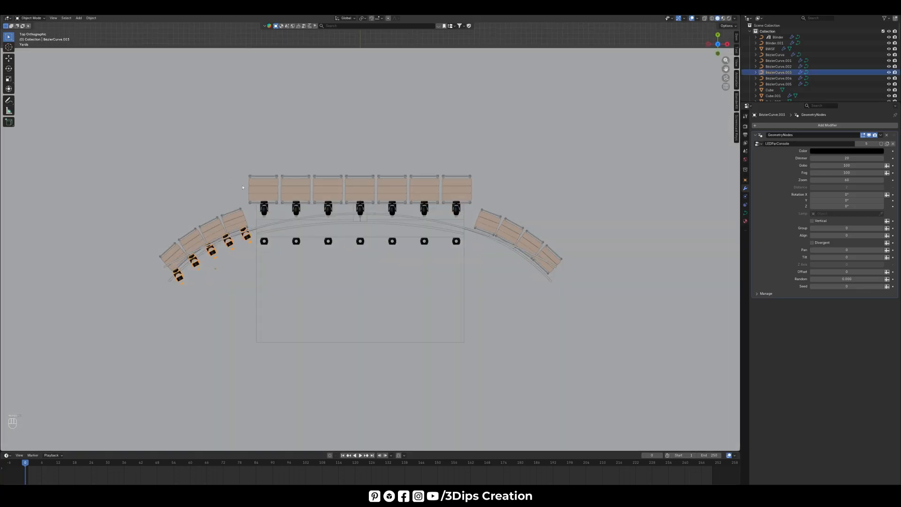
key(shift+d)
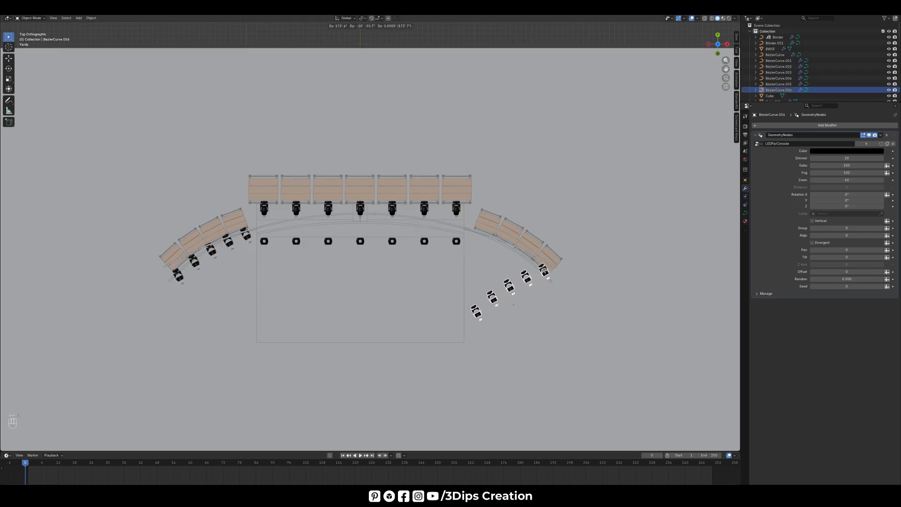
key(x)
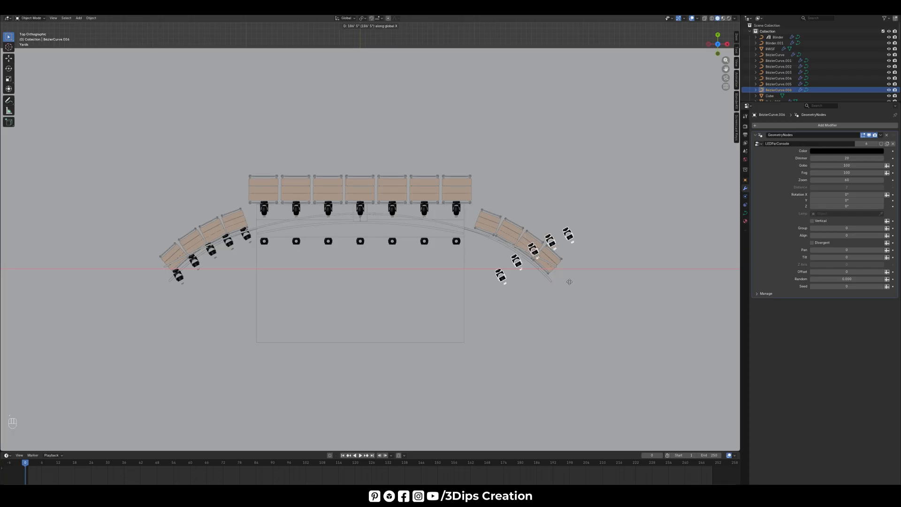
click(563, 281)
key(KP_Decimal)
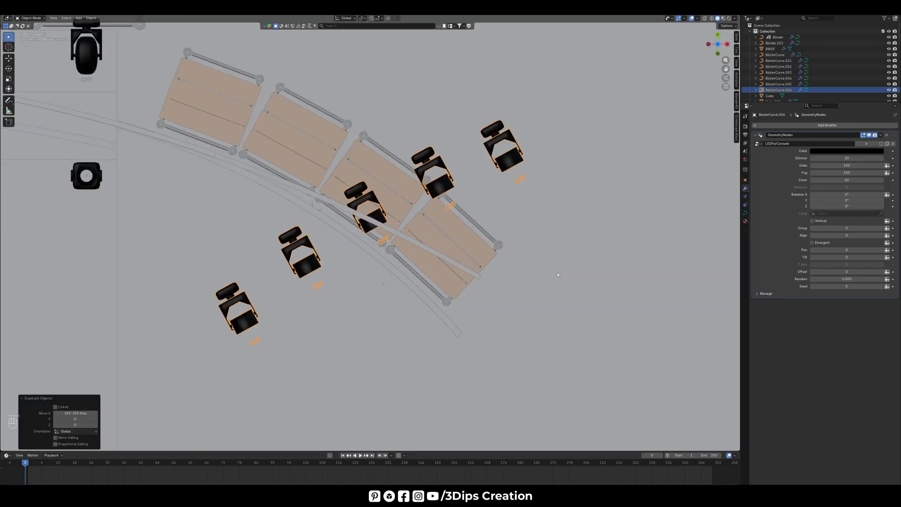
Rotate the copied LED par row about 70° clockwise in top view and move it along Y toward the stage front.
key(r)
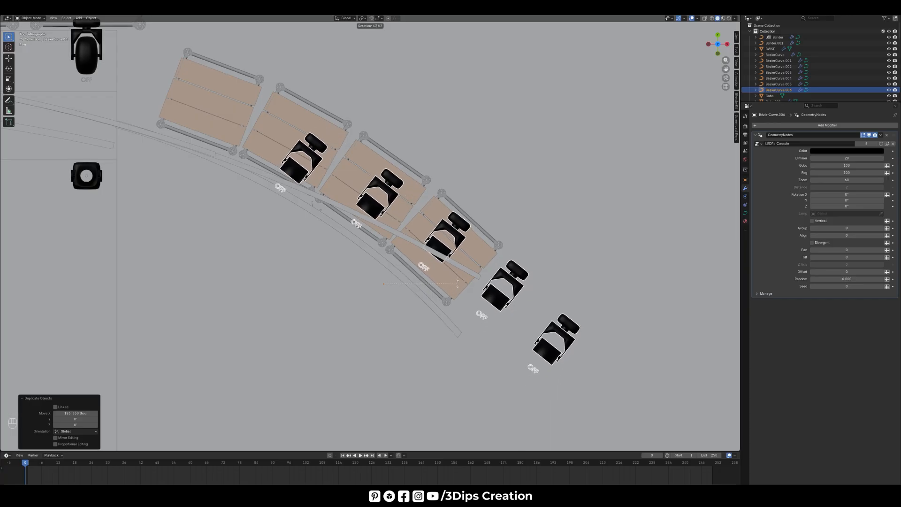
click(461, 285)
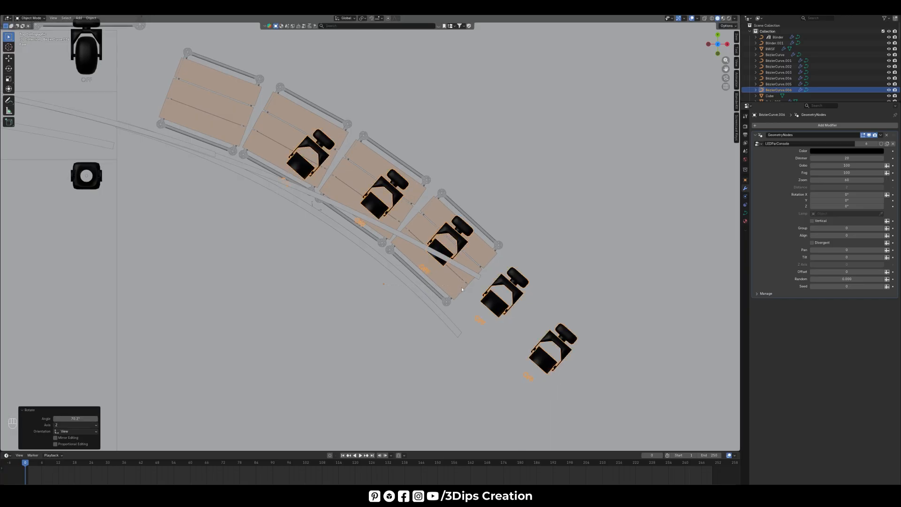
key(g)
key(y)
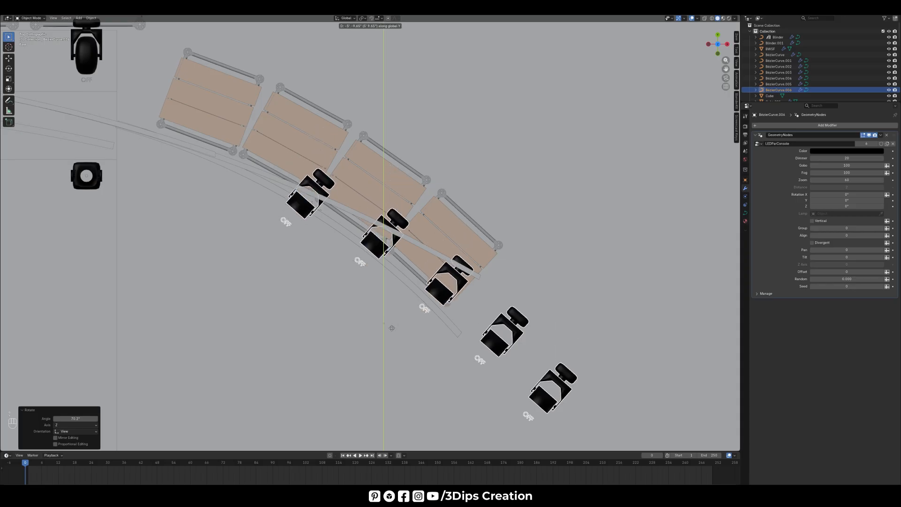
click(387, 321)
Move the copied LED par row along X and Y until its inner end sits at the front edge of the opposite side scaffolding.
key(g)
key(x)
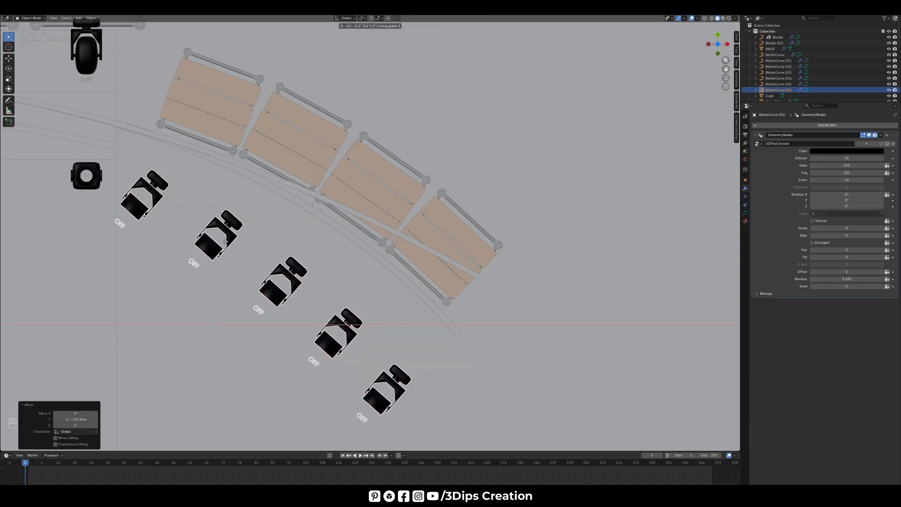
click(210, 242)
key(g)
key(y)
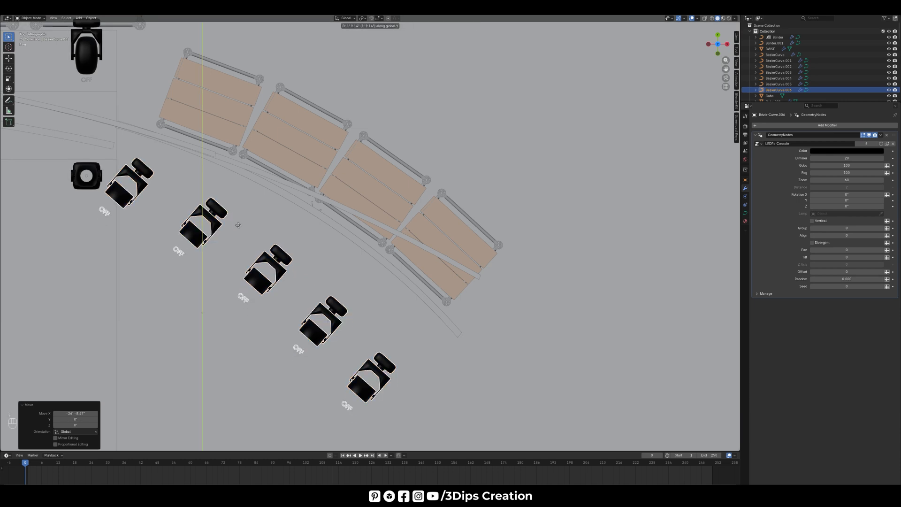
click(252, 200)
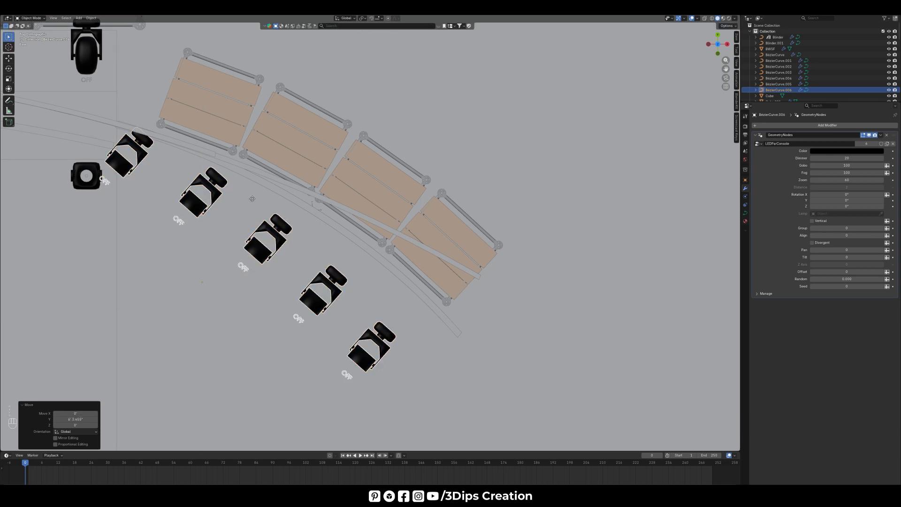
key(g)
key(x)
click(289, 196)
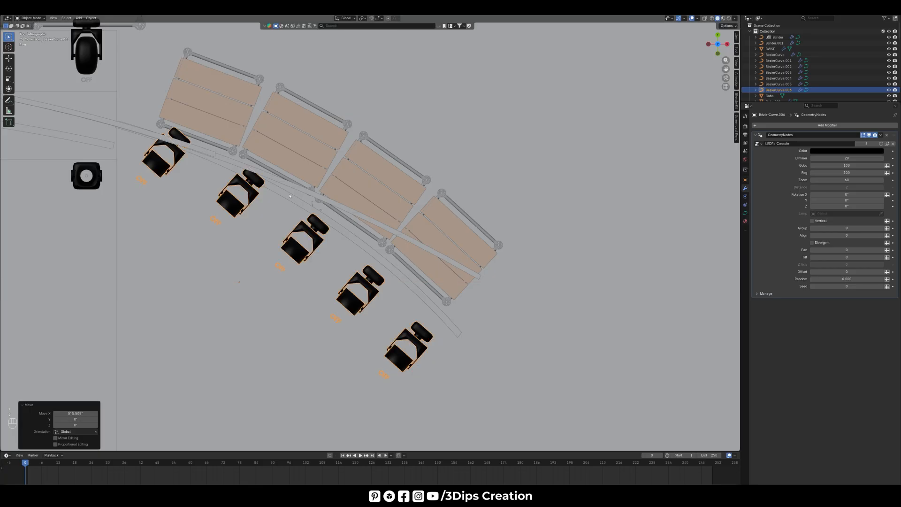
key(g)
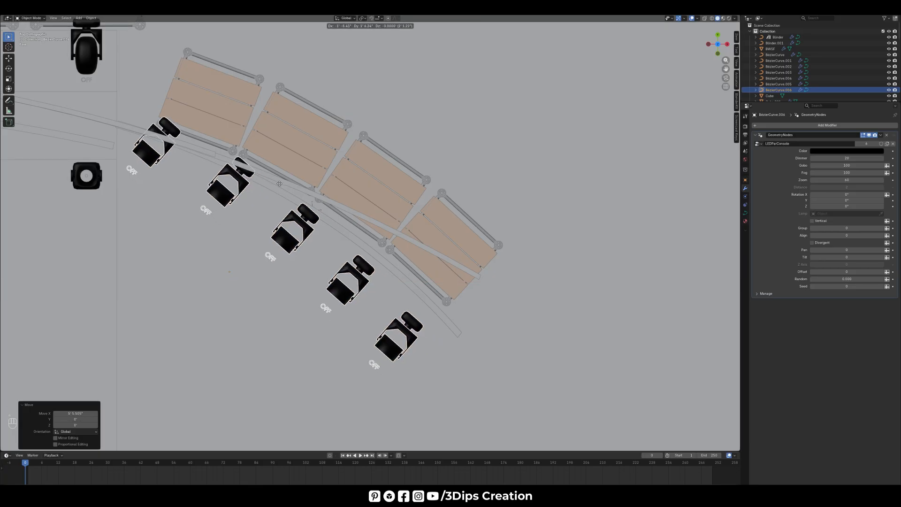
click(280, 186)
Rotate the copied LED par row about 7° counterclockwise and shift it against the scaffolding's front edge.
key(r)
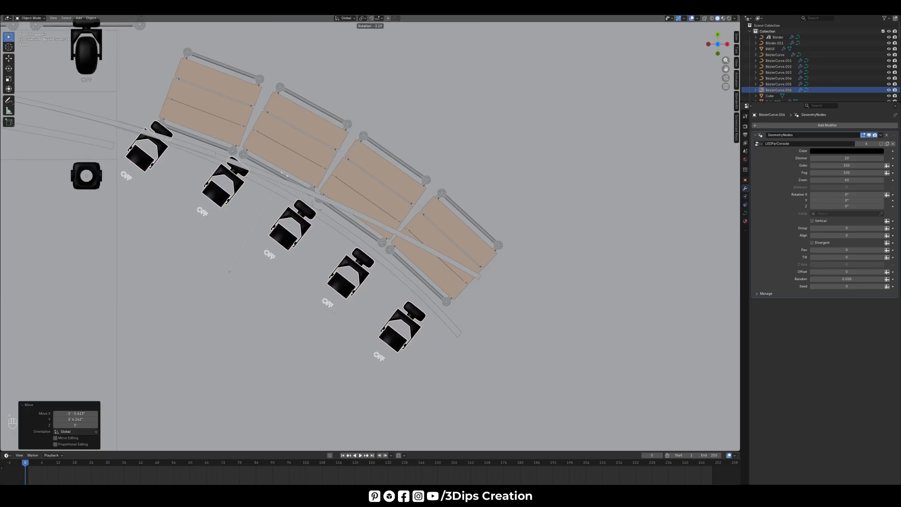
click(280, 166)
key(g)
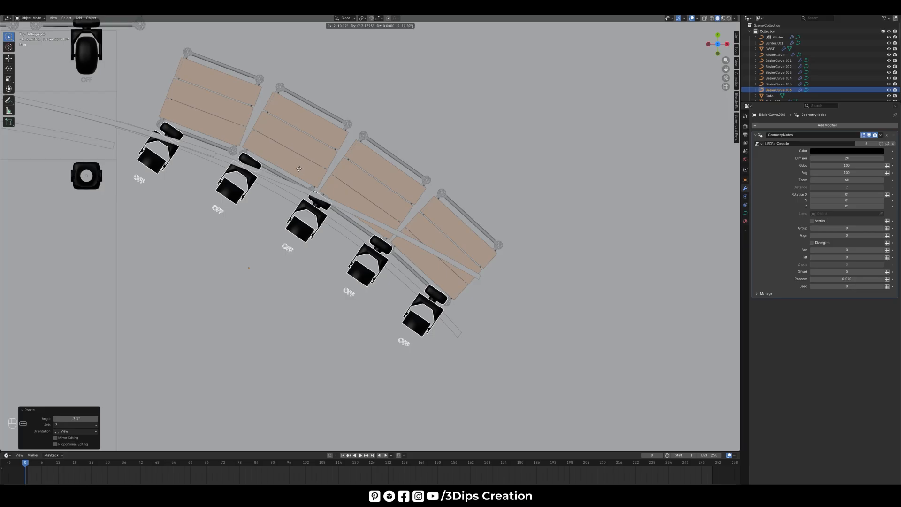
click(290, 164)
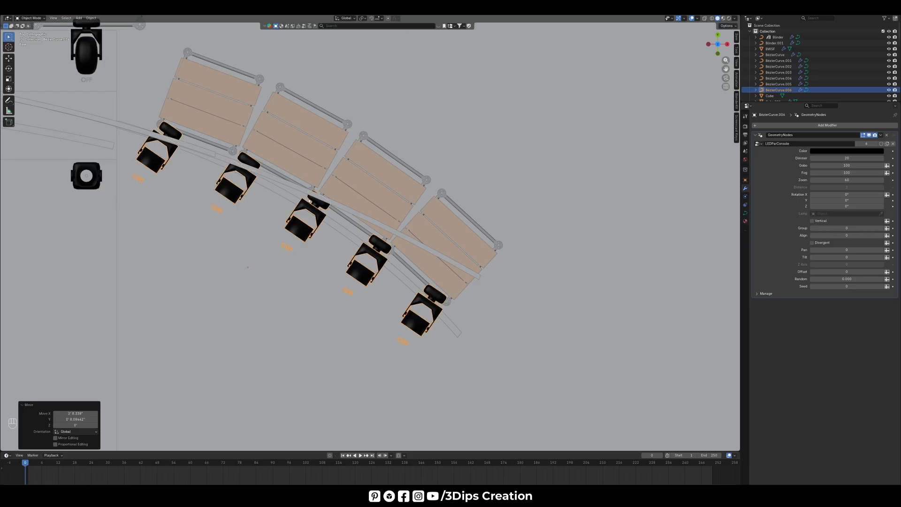
Duplicate the upper LED par row in side view and move the copy about 32 ft down along Z to the scaffolding's lower level.
key(KP_1)
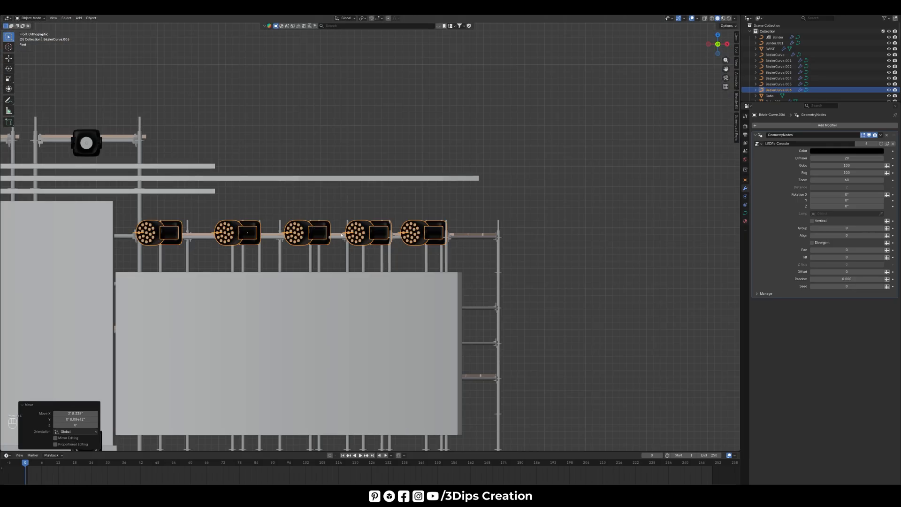
scroll(415, 219, down, 6)
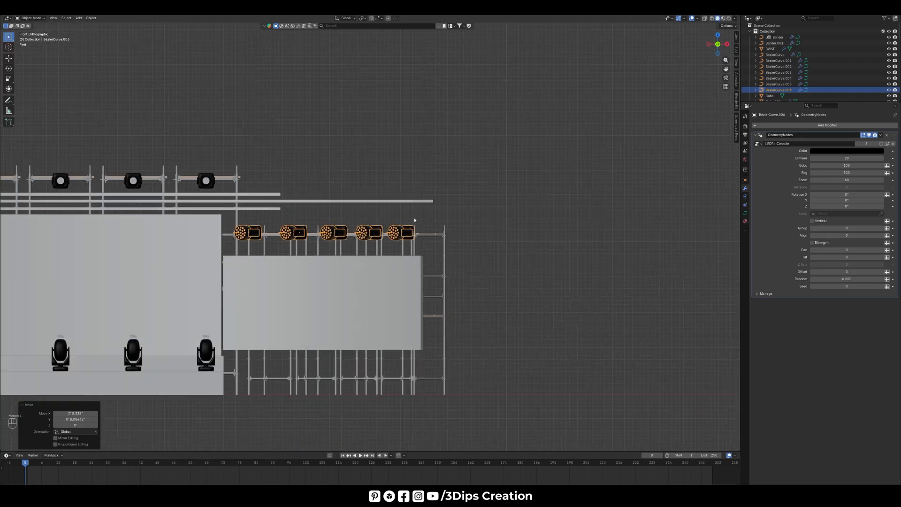
scroll(414, 221, down, 2)
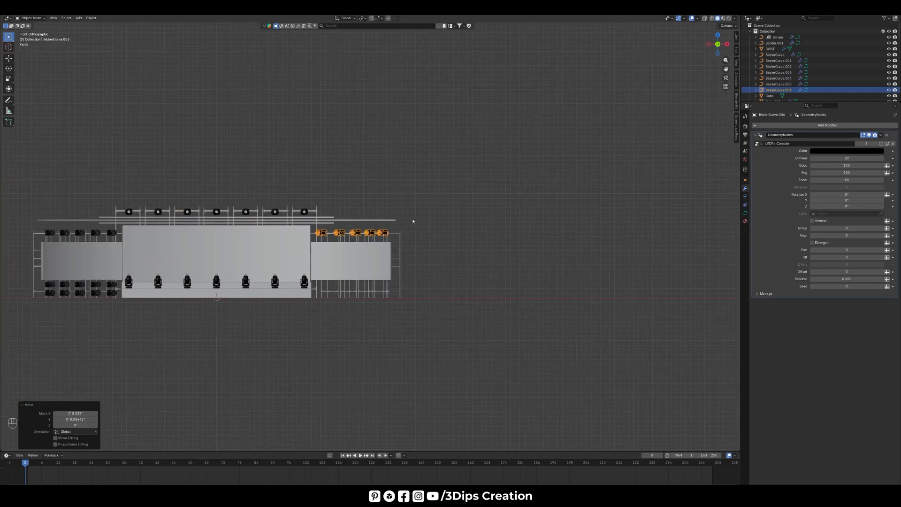
scroll(312, 243, up, 7)
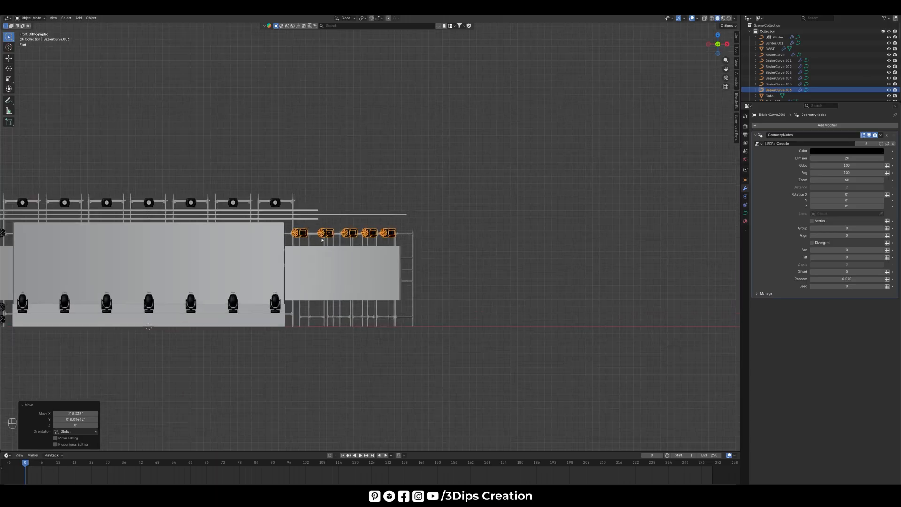
middle_drag(324, 239, 341, 264)
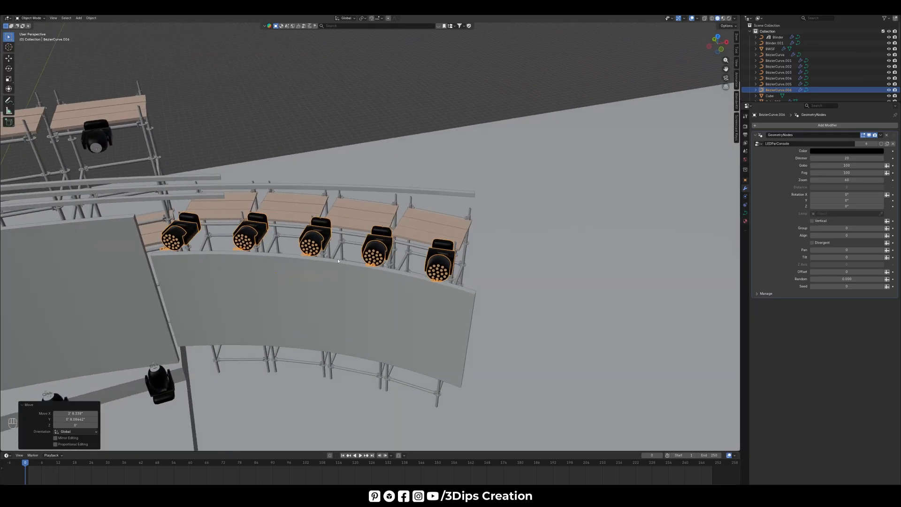
key(KP_1)
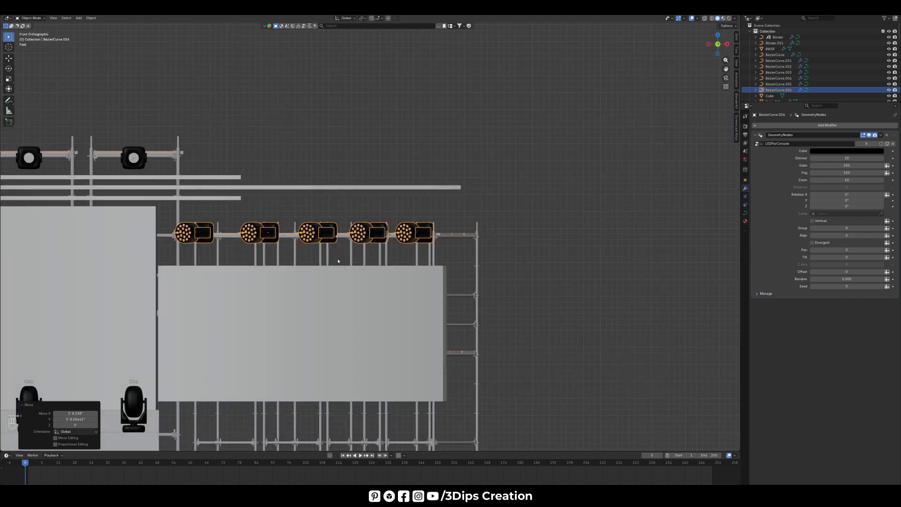
key(KP_3)
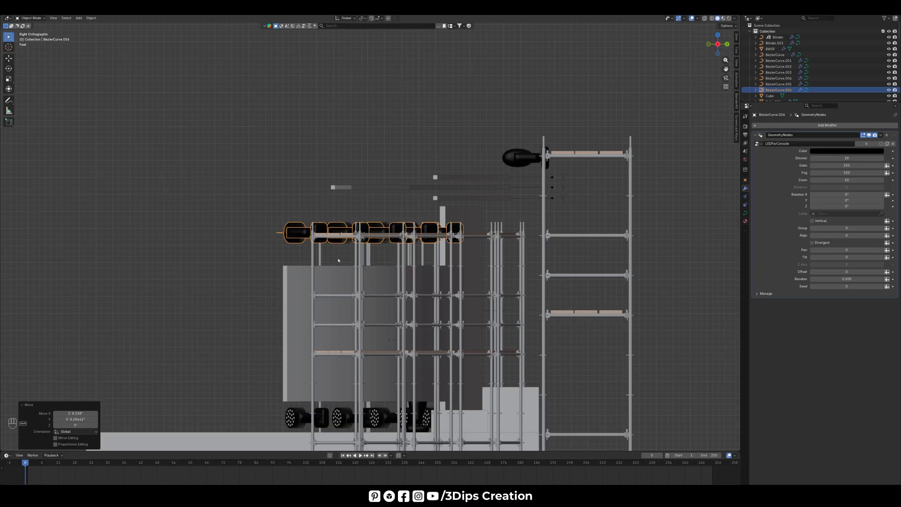
key(shift+d)
key(z)
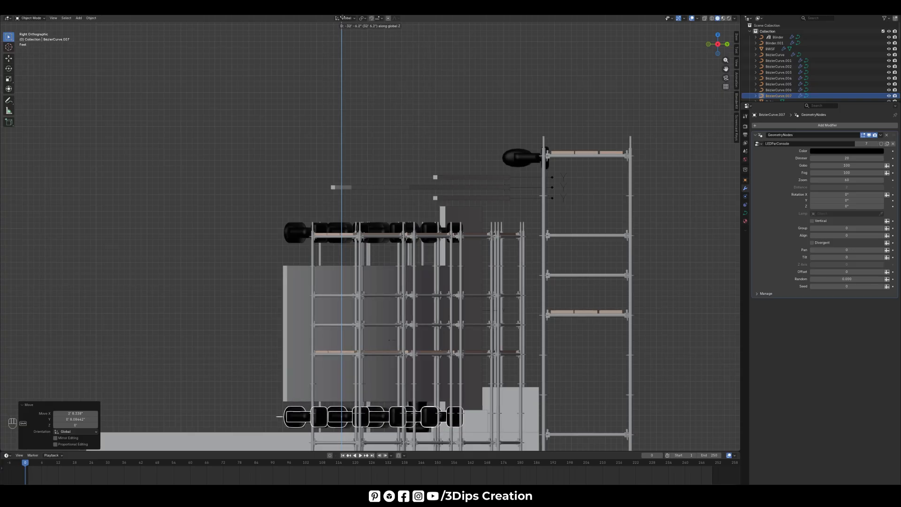
click(342, 18)
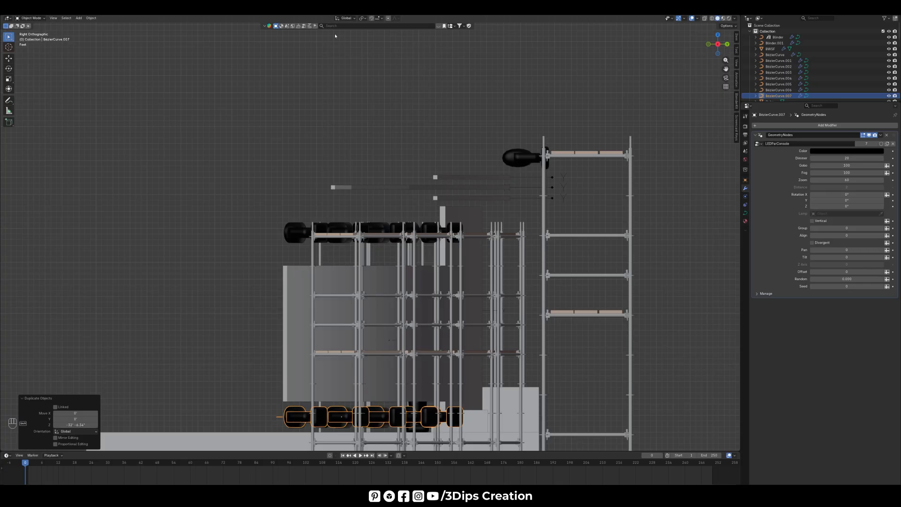
Switch to wireframe shading and lower the copied LED par row about 2 inches along Z to match the opposite side's upper floor-level row.
shift+middle_drag(393, 364, 369, 188)
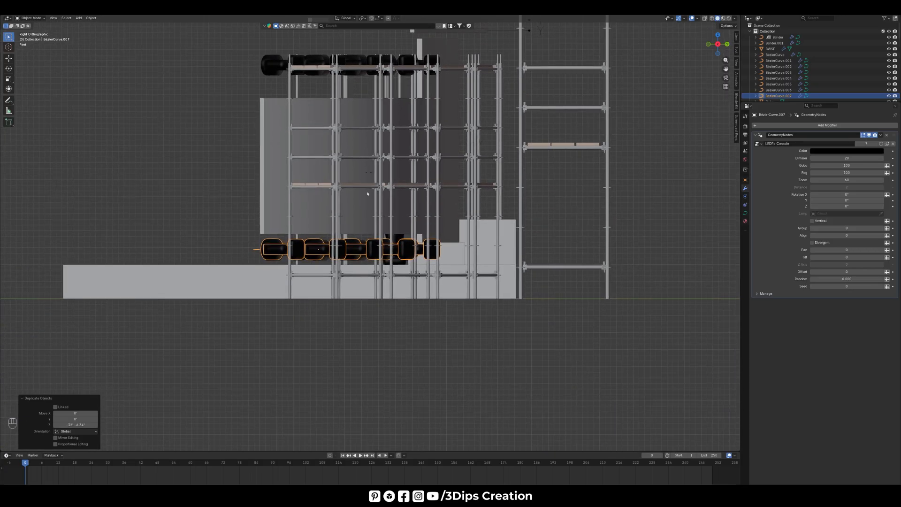
key(z)
click(320, 190)
scroll(310, 261, up, 3)
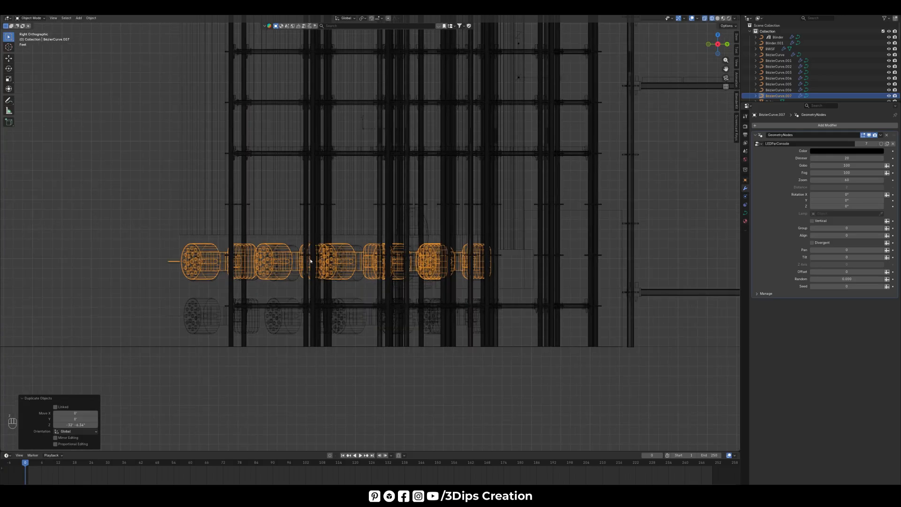
key(shift+d)
key(z)
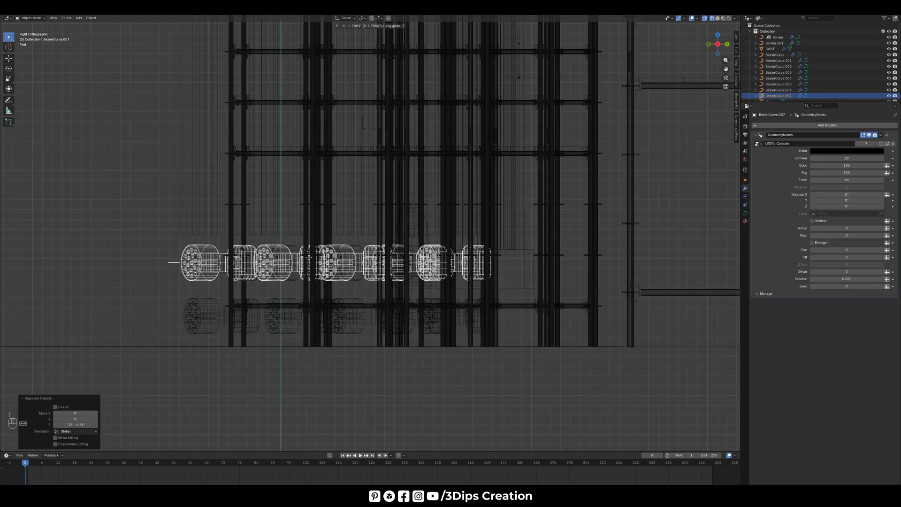
click(309, 258)
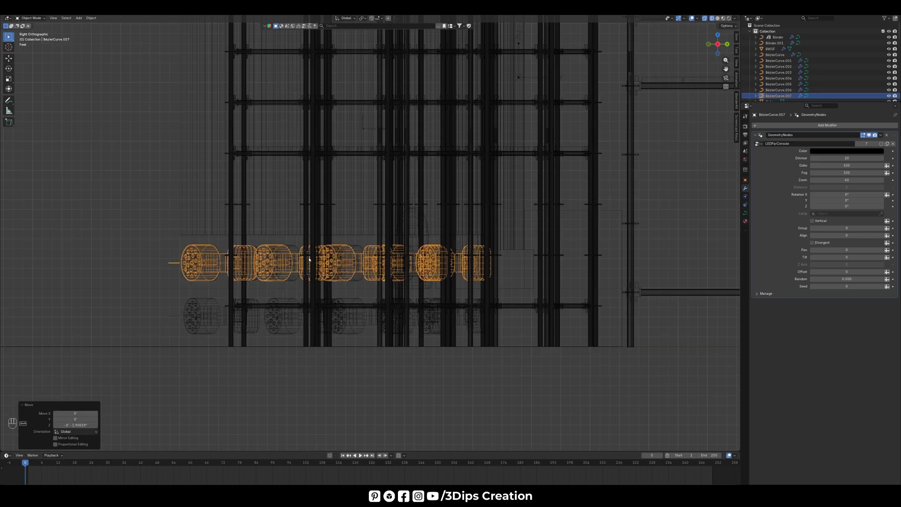
Duplicate the lowered LED par row and move the copy about 5 ft down along Z to match the opposite side's lowest row.
key(shift+d)
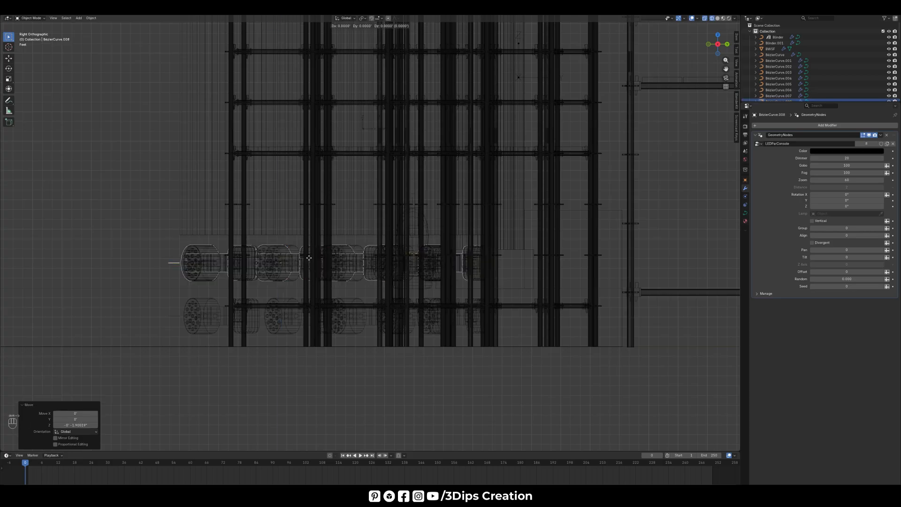
key(z)
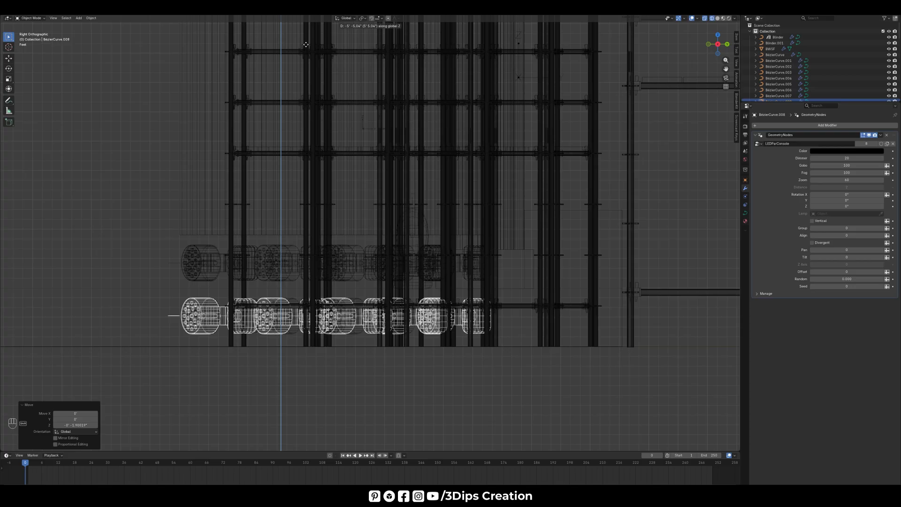
click(306, 45)
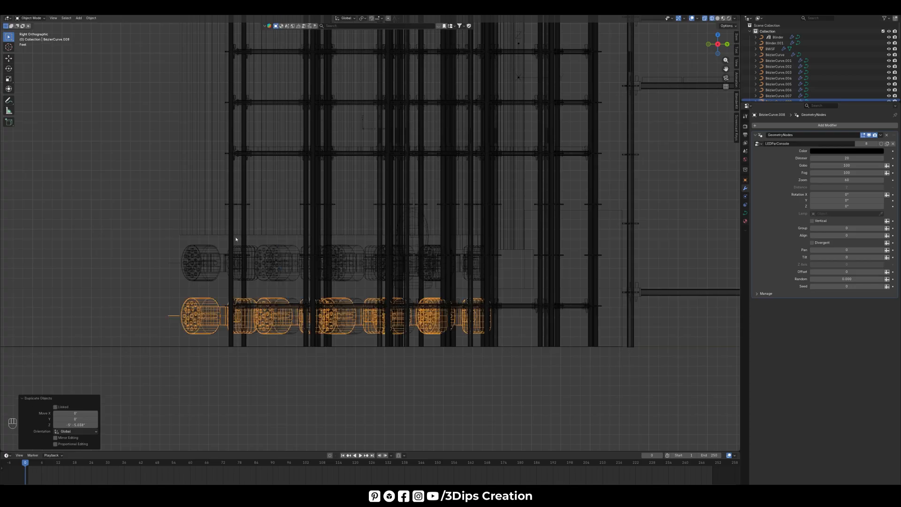
Return to solid shading and inspect the LED par rows on both side scaffoldings from the front of the stage.
scroll(289, 232, down, 3)
middle_drag(251, 248, 348, 258)
scroll(449, 259, down, 5)
mouse_move(449, 259)
middle_down()
mouse_move(413, 237)
mouse_move(405, 249)
mouse_move(402, 237)
middle_up()
key(z)
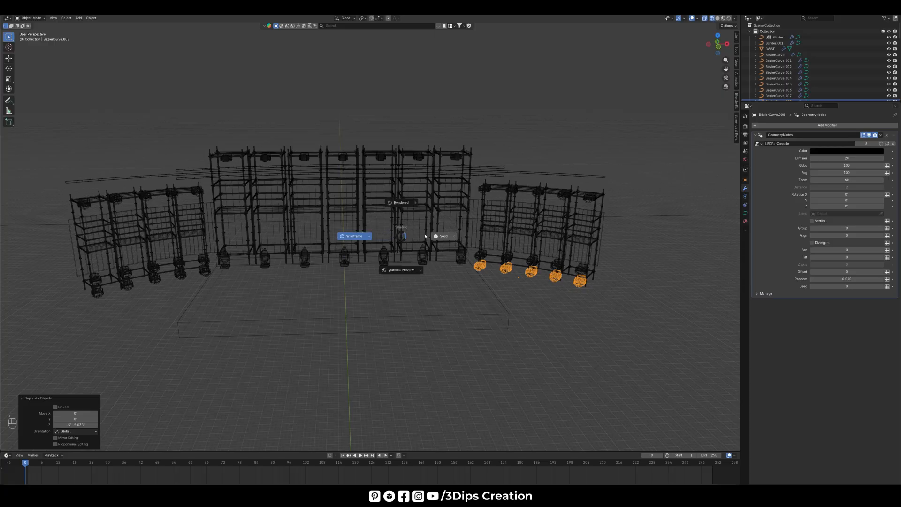
key(6)
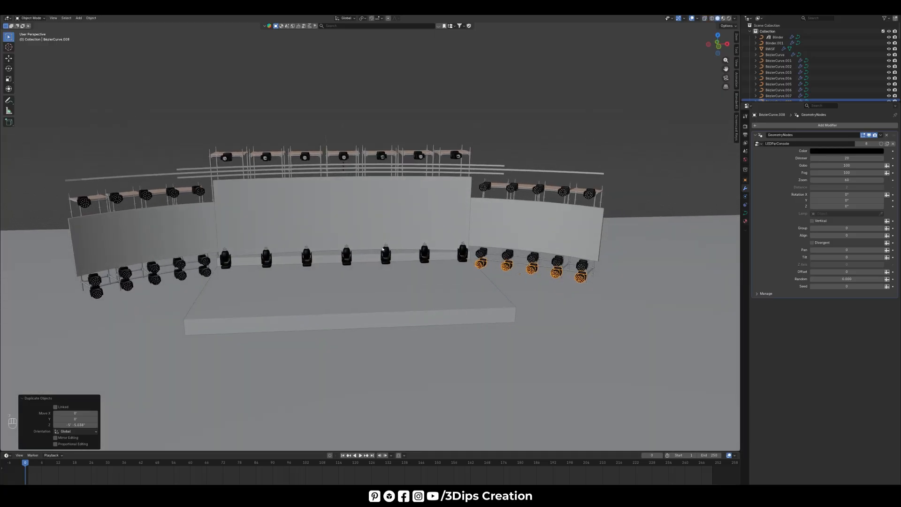
middle_drag(280, 233, 357, 188)
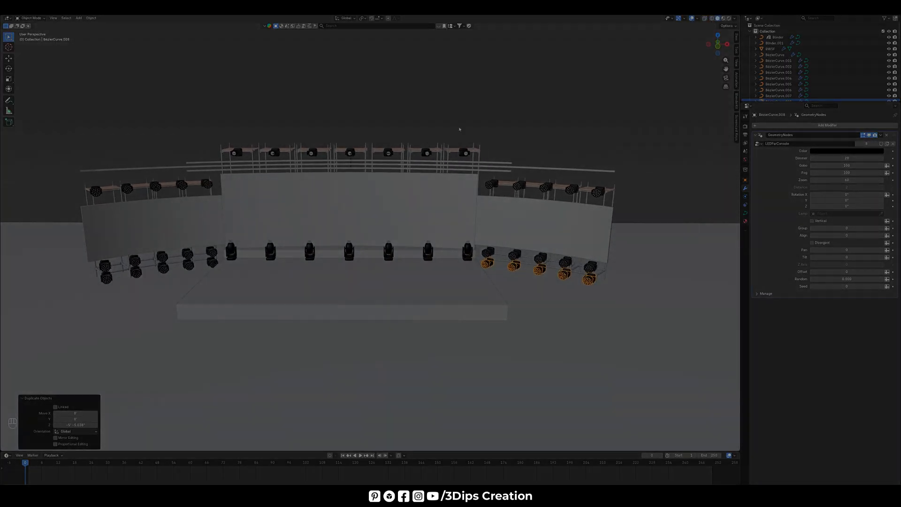